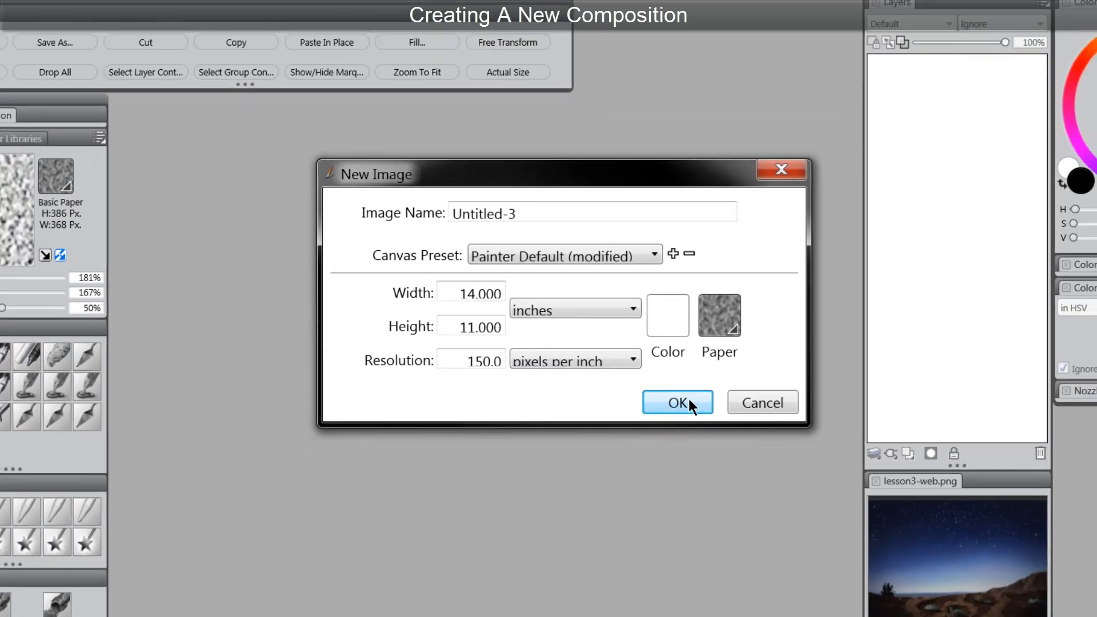
- Create the 14 by 11 inch image at 150 pixels per inch and add a Multiply layer named "sketch"
{"action": "left_click", "coordinate": [689, 400]}
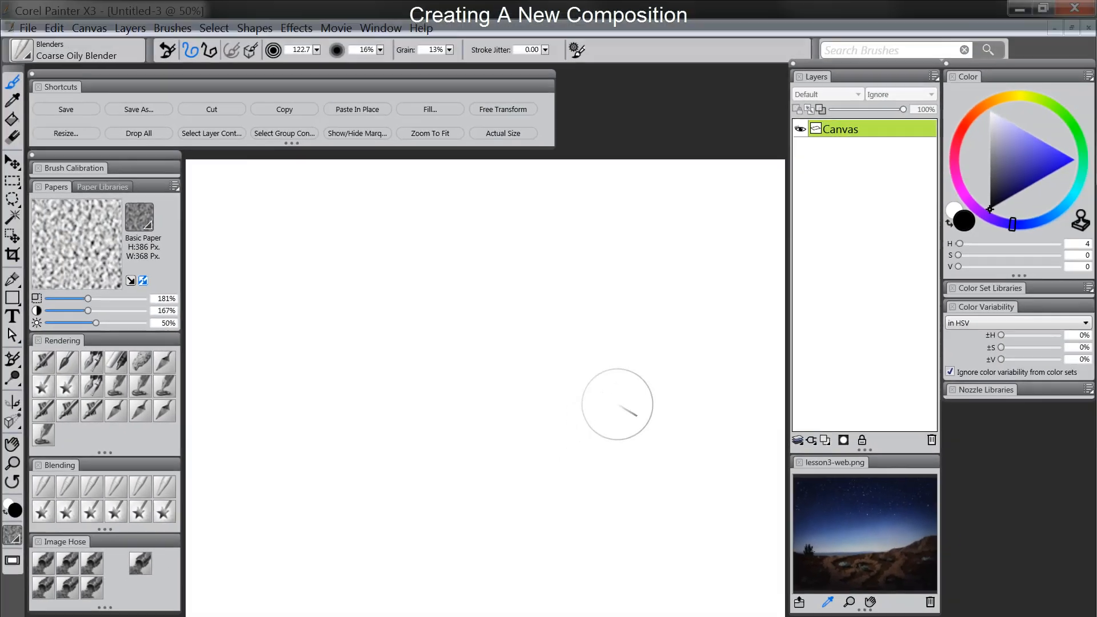
{"action": "left_click", "coordinate": [824, 441]}
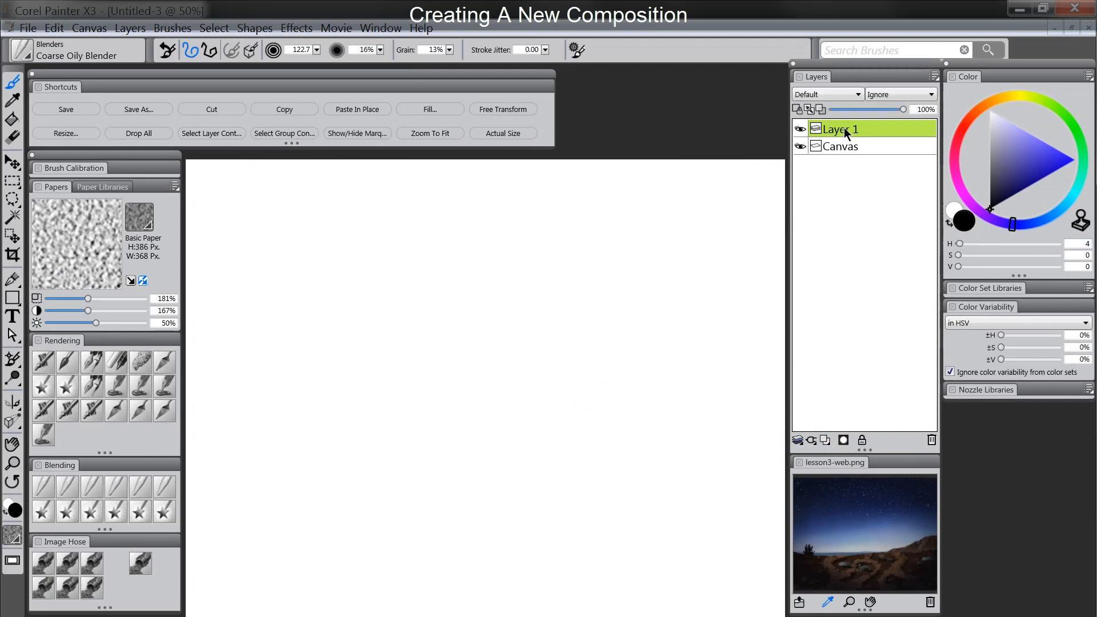
{"action": "double_click", "coordinate": [844, 129]}
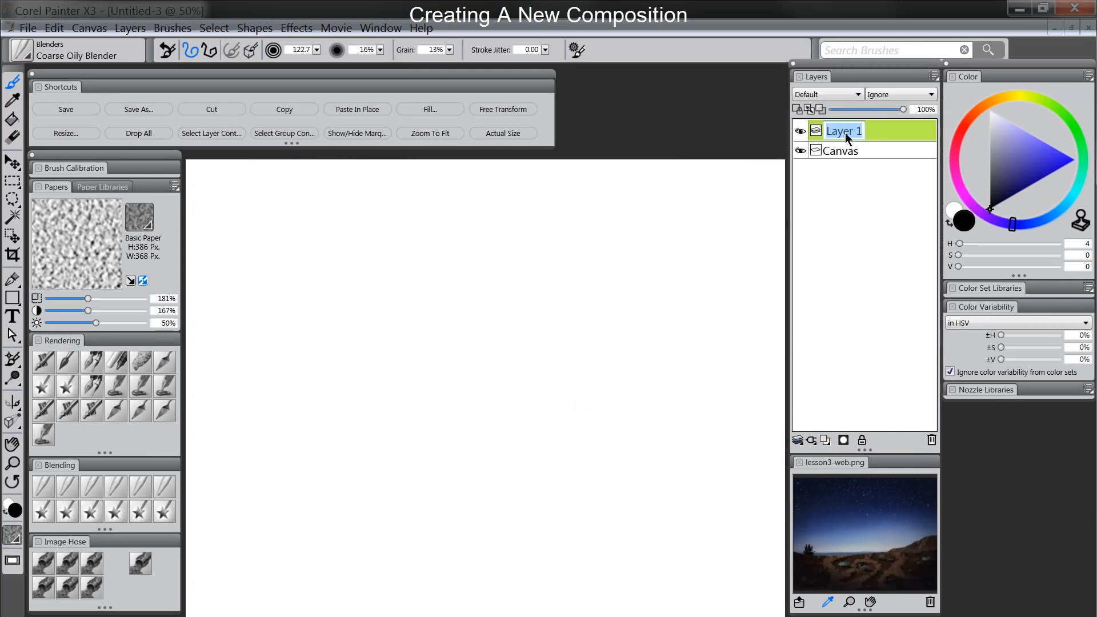
{"action": "type", "text": "sketch"}
{"action": "key", "text": "Return"}
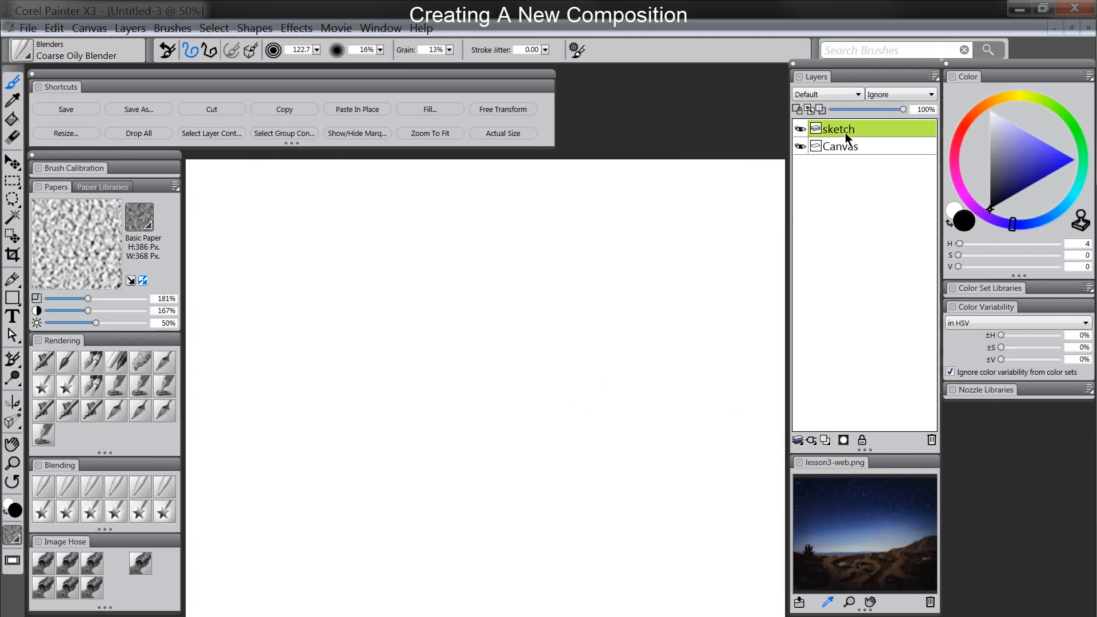
{"action": "left_click", "coordinate": [831, 96]}
{"action": "left_click", "coordinate": [818, 196]}
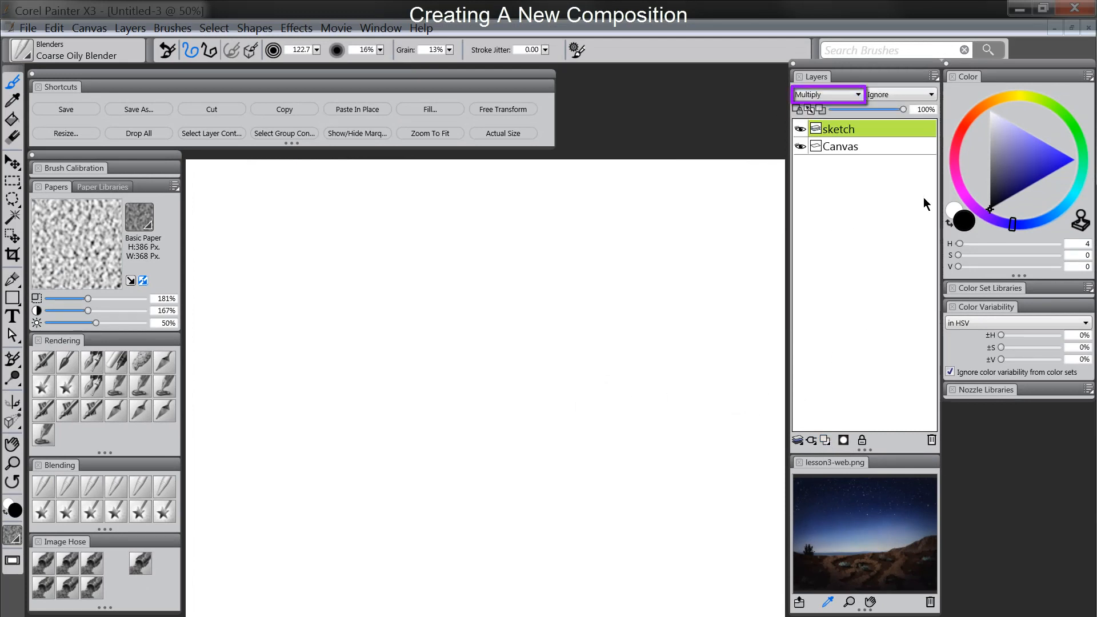
- Draw a straight dark red horizon line across the full canvas width with the Detail Oils Brush
{"action": "left_click", "coordinate": [983, 181]}
{"action": "left_click", "coordinate": [976, 180]}
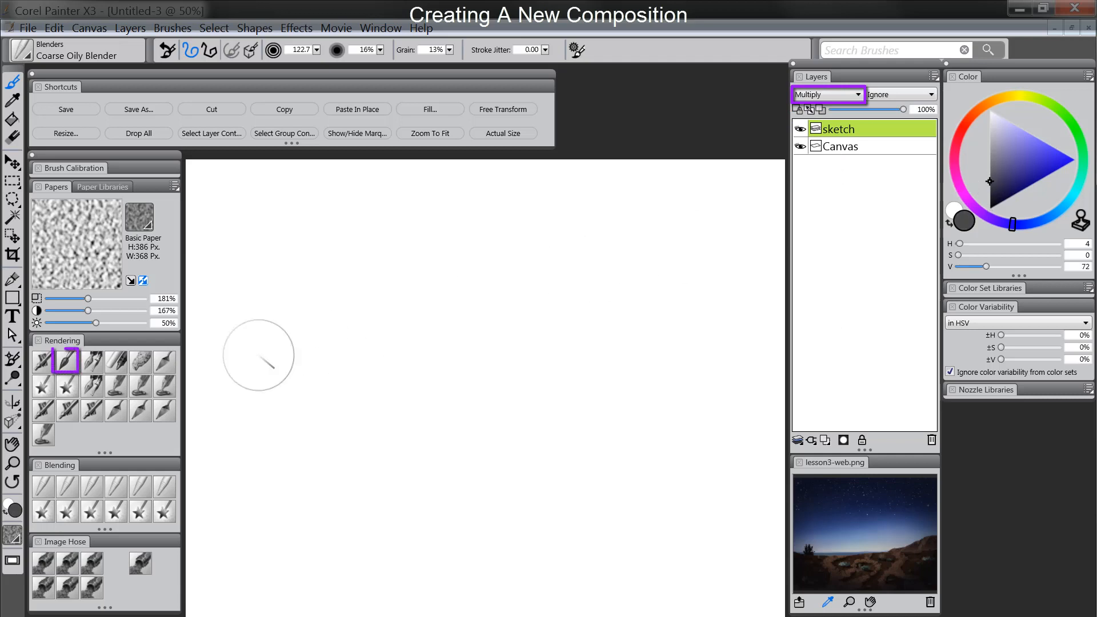
{"action": "left_click", "coordinate": [66, 363]}
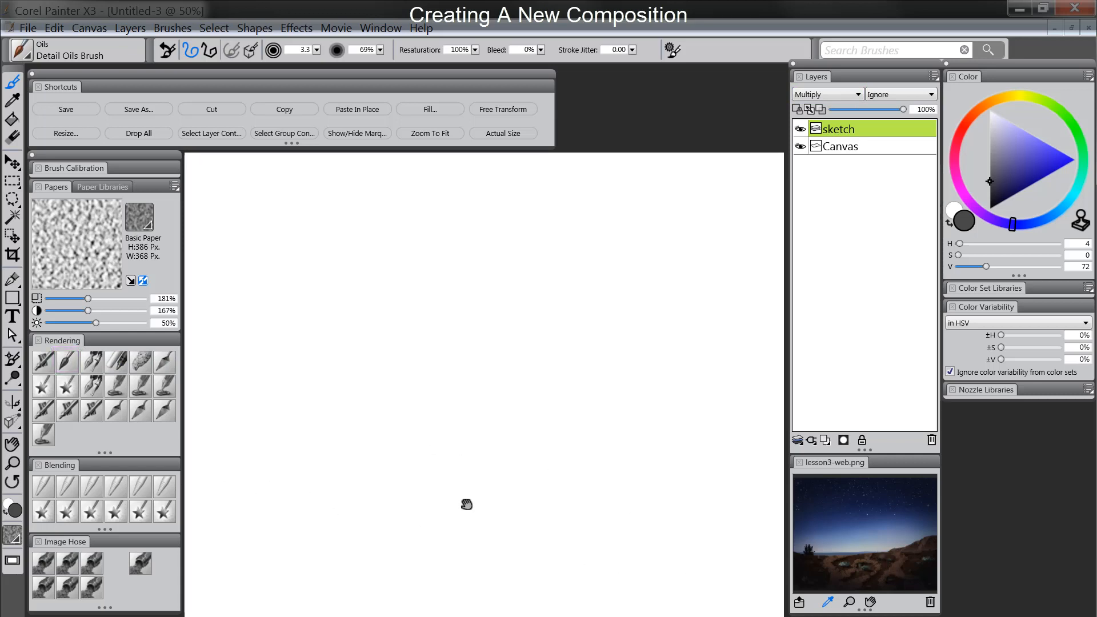
{"action": "left_click", "coordinate": [977, 116]}
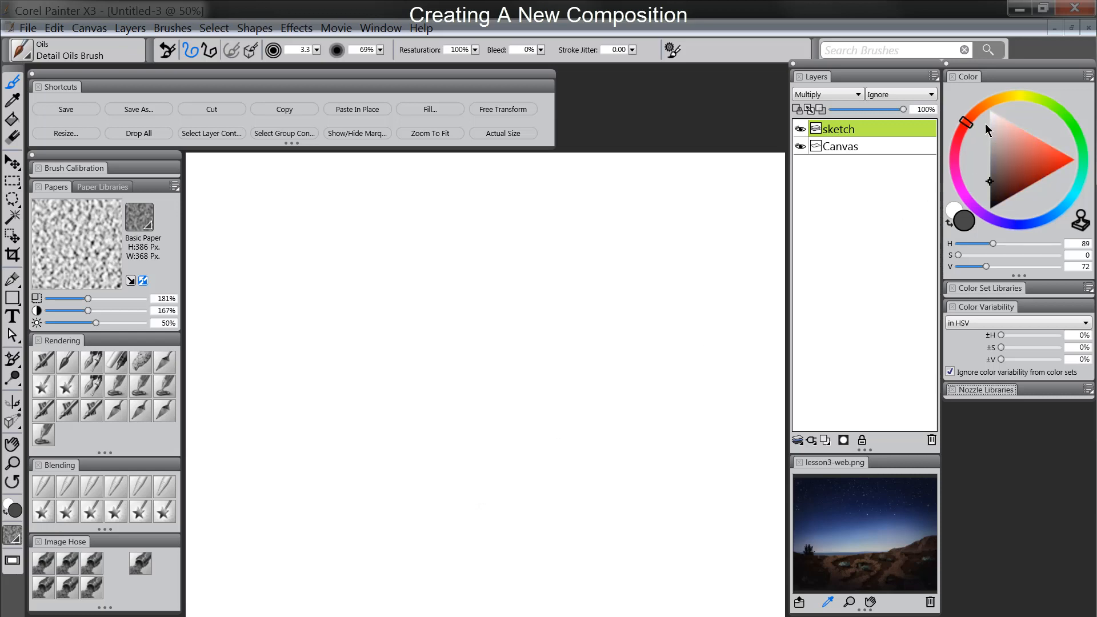
{"action": "left_click_drag", "start_coordinate": [1030, 185], "coordinate": [1035, 193]}
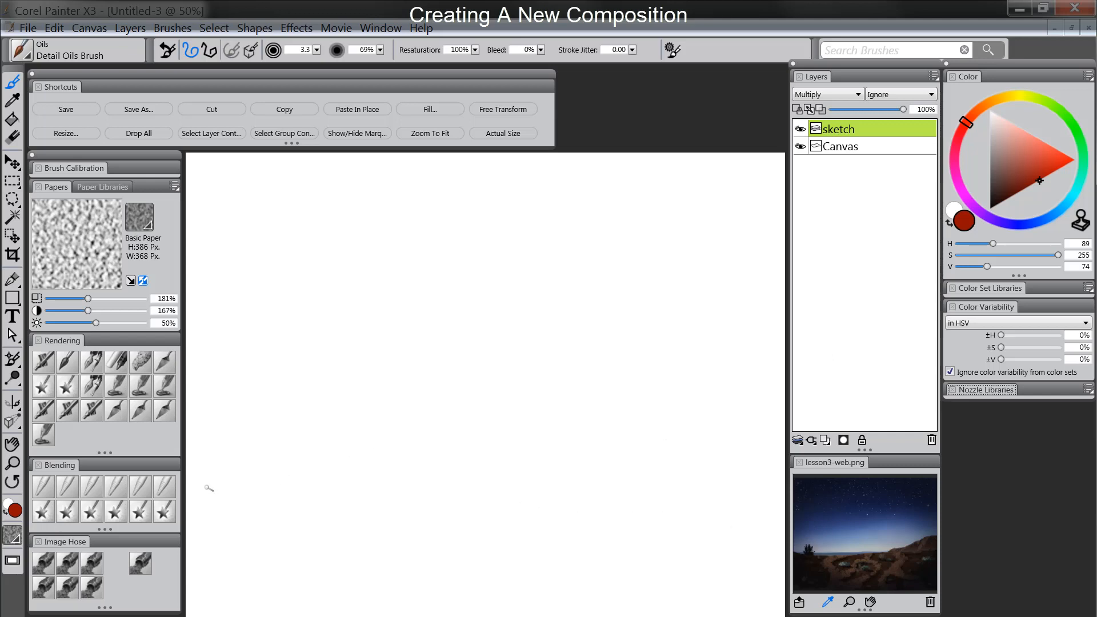
{"action": "left_click_drag", "start_coordinate": [188, 476], "coordinate": [813, 492]}
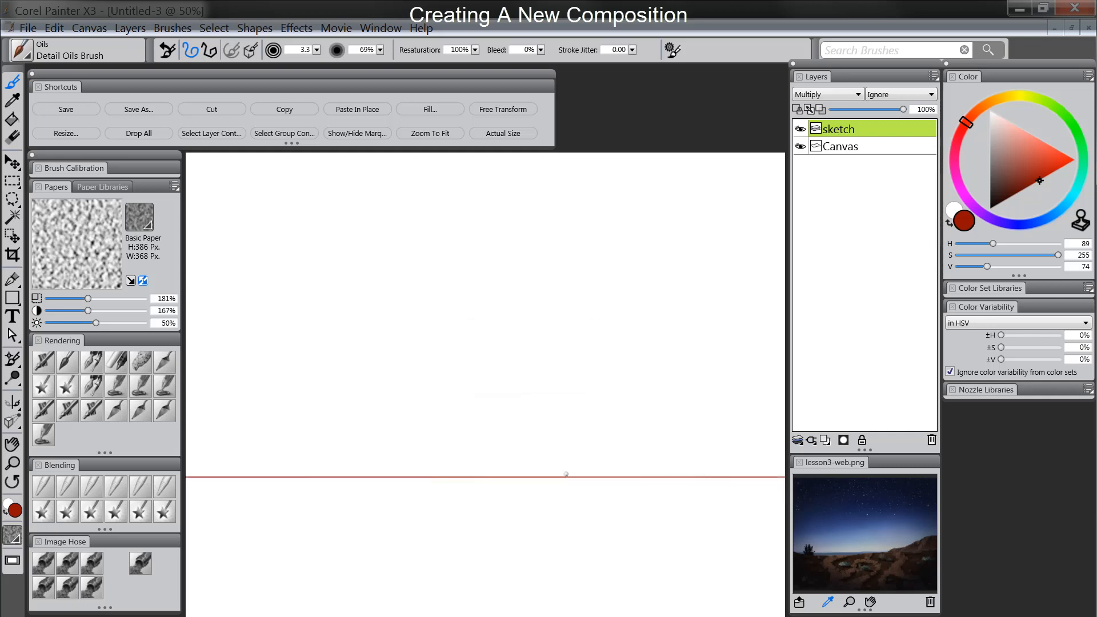
- Draw a gently wavy bright blue line across the canvas just above the red horizon line
{"action": "left_click", "coordinate": [1050, 220]}
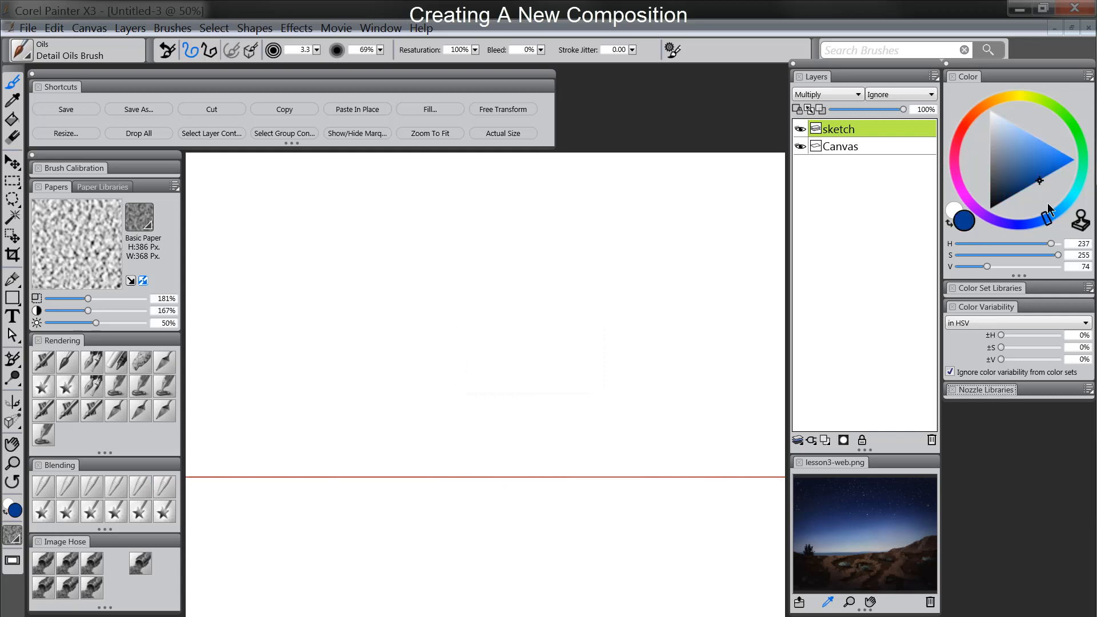
{"action": "left_click", "coordinate": [1056, 161]}
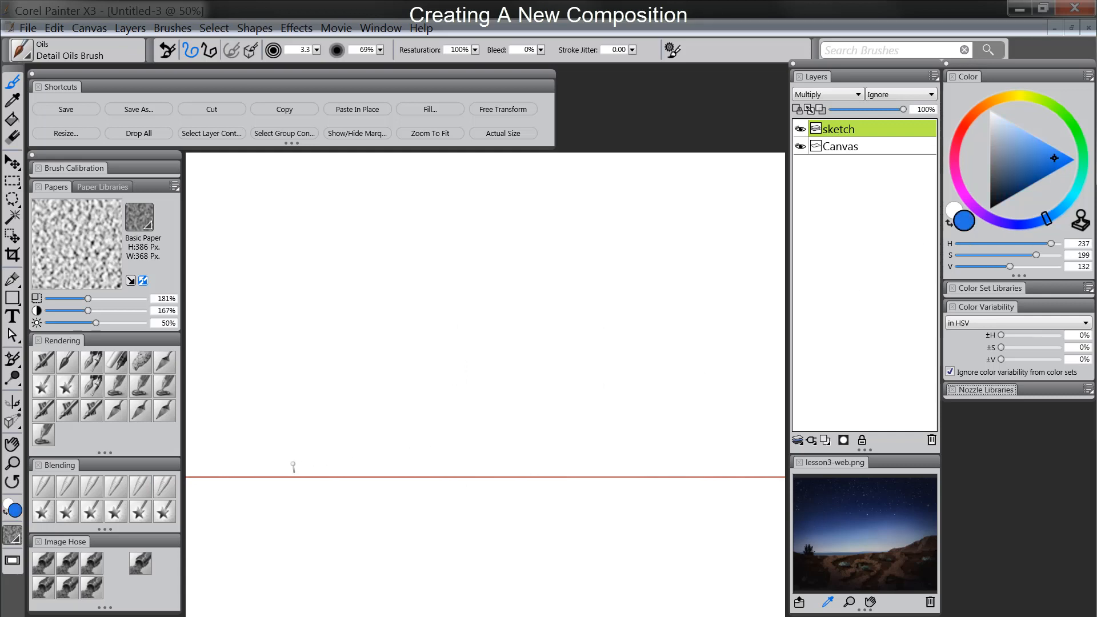
{"action": "left_click_drag", "start_coordinate": [187, 470], "coordinate": [737, 473]}
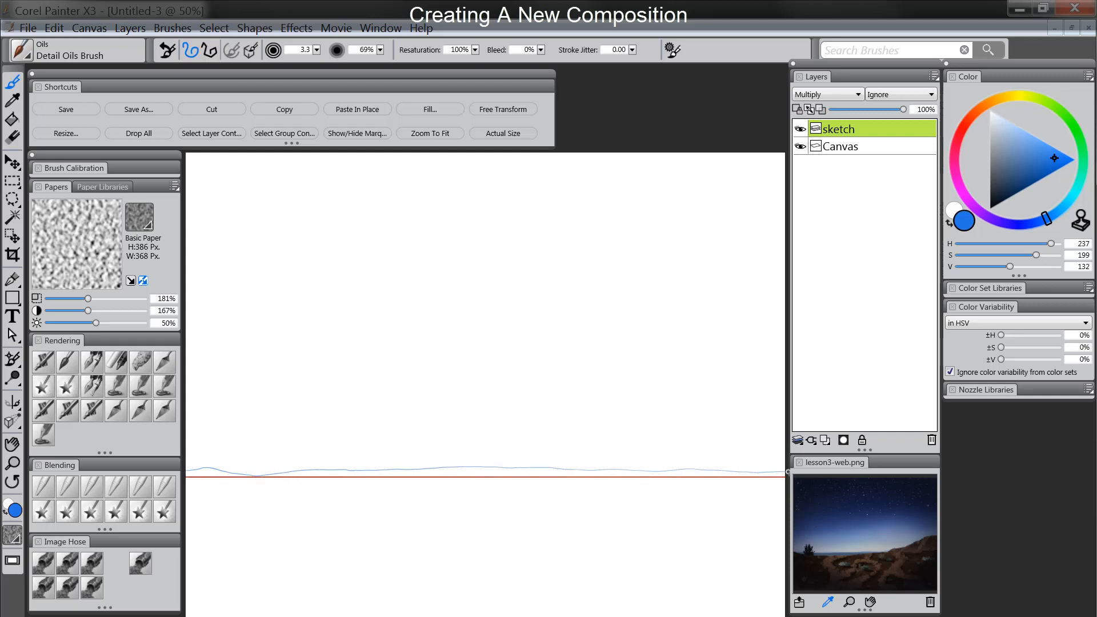
- Draw a green rolling ground line dipping below the horizon, and a purple hill rising from it to the canvas's right edge
{"action": "left_click", "coordinate": [1058, 110]}
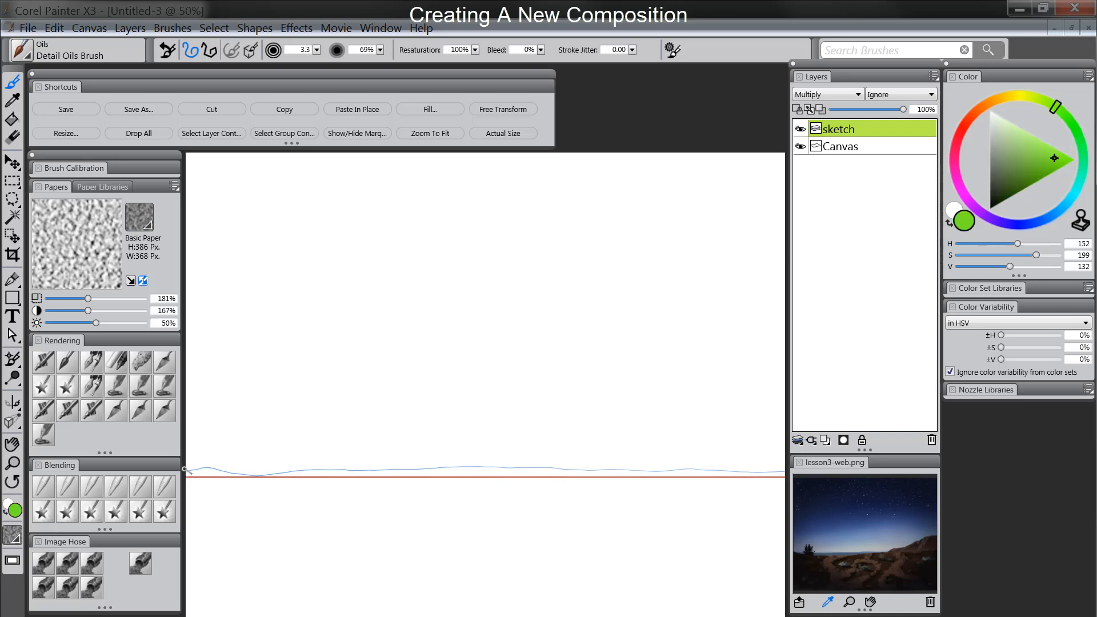
{"action": "mouse_move", "coordinate": [192, 468]}
{"action": "left_mouse_down"}
{"action": "mouse_move", "coordinate": [432, 502]}
{"action": "mouse_move", "coordinate": [614, 468]}
{"action": "mouse_move", "coordinate": [778, 459]}
{"action": "left_mouse_up"}
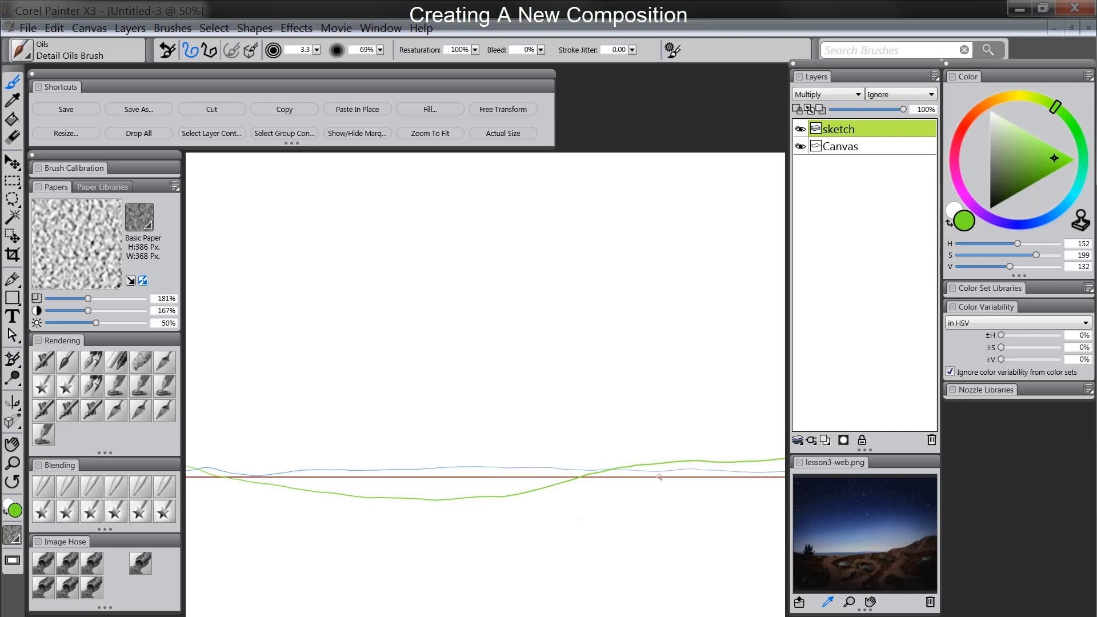
{"action": "left_click", "coordinate": [991, 218]}
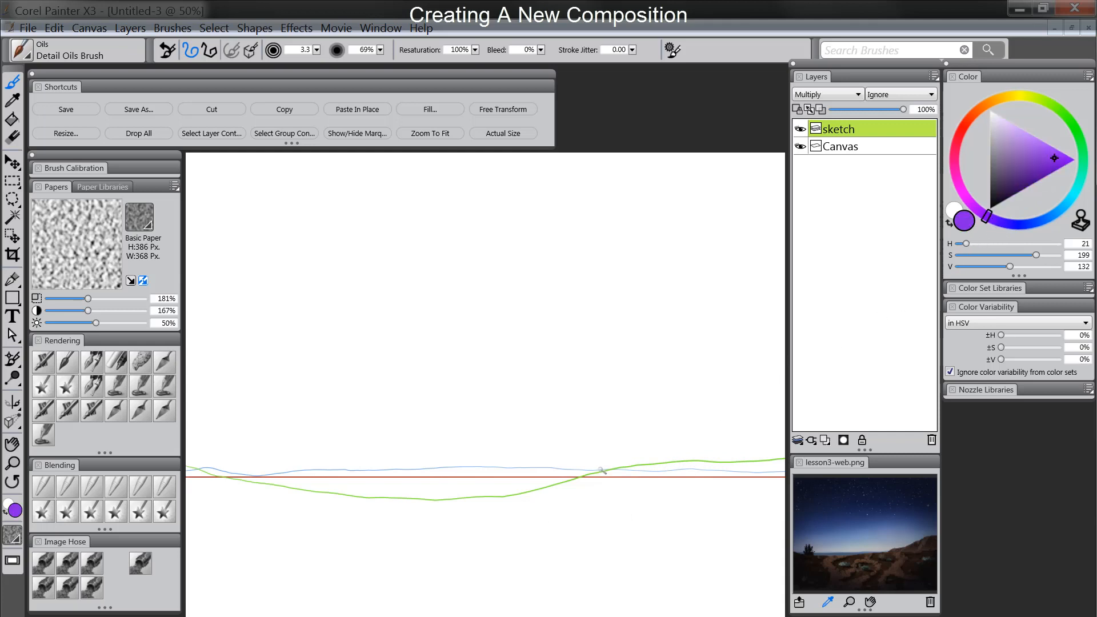
{"action": "mouse_move", "coordinate": [598, 472]}
{"action": "left_mouse_down"}
{"action": "mouse_move", "coordinate": [701, 419]}
{"action": "mouse_move", "coordinate": [792, 411]}
{"action": "left_mouse_up"}
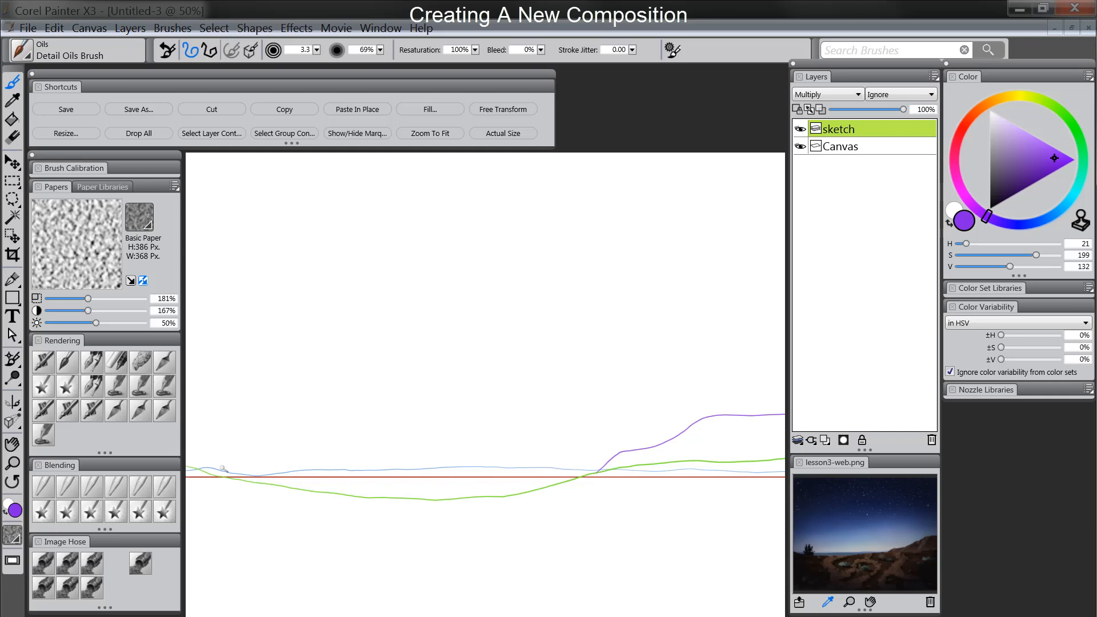
- Draw faint light cyan contours slightly above the blue line for the most distant land
{"action": "left_click", "coordinate": [1067, 201]}
{"action": "left_click", "coordinate": [1035, 137]}
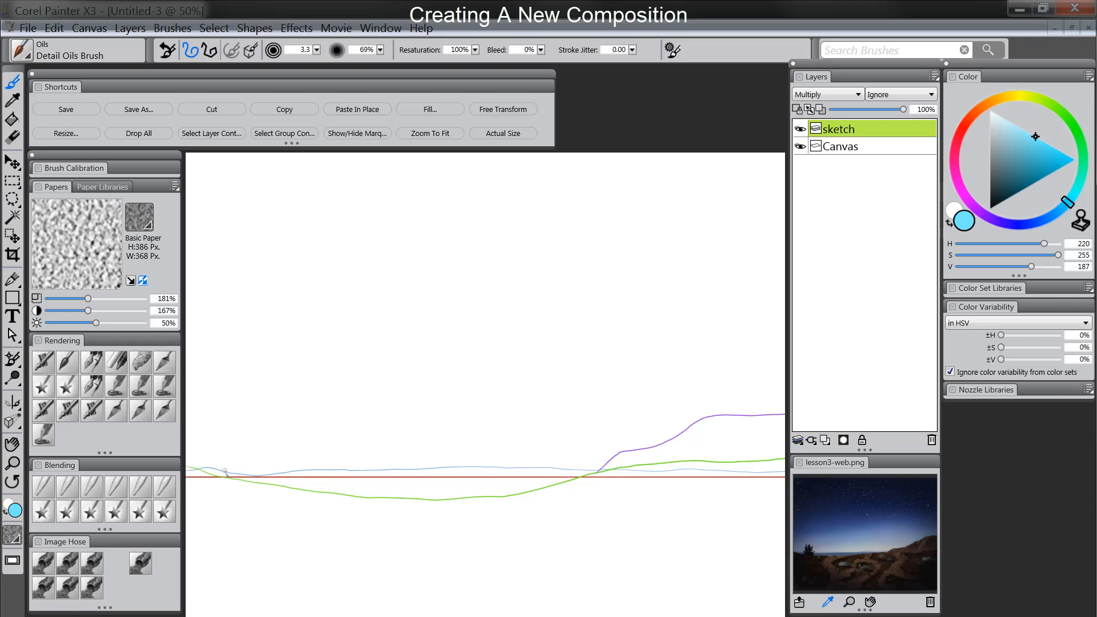
{"action": "left_click_drag", "start_coordinate": [241, 470], "coordinate": [359, 474]}
{"action": "left_click_drag", "start_coordinate": [487, 467], "coordinate": [607, 463]}
- Draw winding dark orange contours through the foreground below the green ground line
{"action": "left_click", "coordinate": [984, 105]}
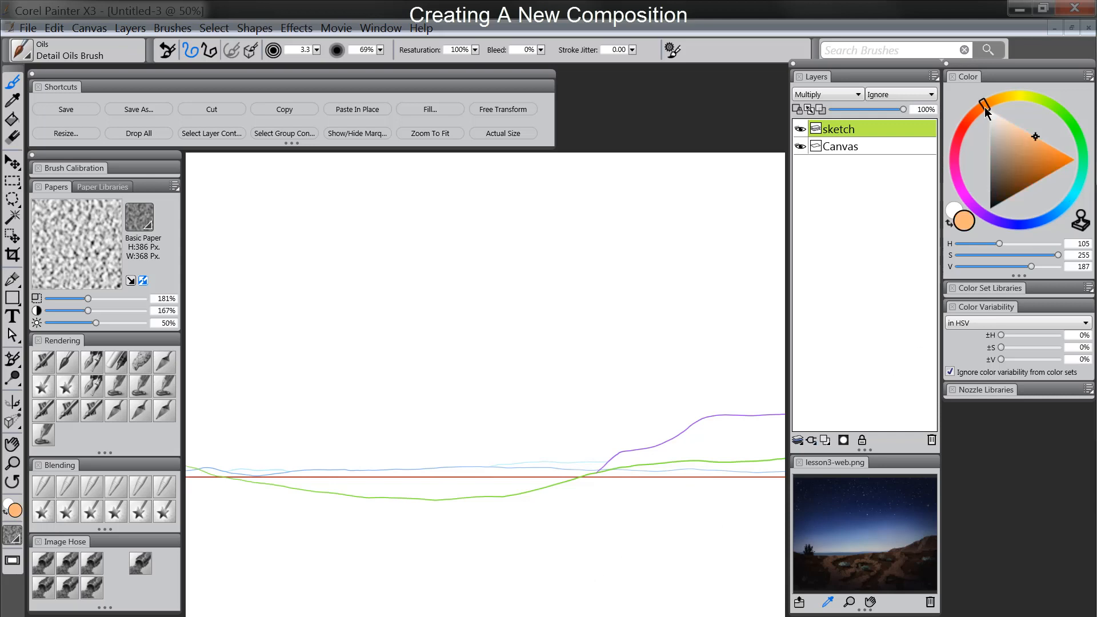
{"action": "left_click_drag", "start_coordinate": [1050, 177], "coordinate": [1058, 190]}
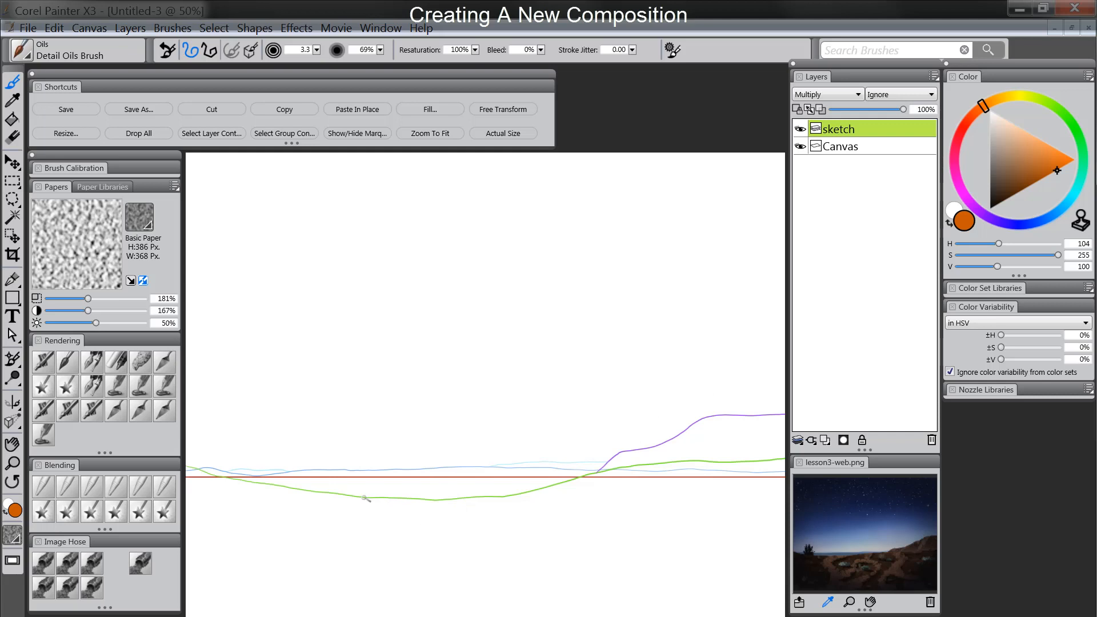
{"action": "mouse_move", "coordinate": [365, 500]}
{"action": "left_mouse_down"}
{"action": "mouse_move", "coordinate": [331, 510]}
{"action": "mouse_move", "coordinate": [280, 556]}
{"action": "mouse_move", "coordinate": [187, 601]}
{"action": "left_mouse_up"}
{"action": "mouse_move", "coordinate": [396, 501]}
{"action": "left_mouse_down"}
{"action": "mouse_move", "coordinate": [343, 571]}
{"action": "mouse_move", "coordinate": [416, 523]}
{"action": "mouse_move", "coordinate": [414, 503]}
{"action": "mouse_move", "coordinate": [479, 516]}
{"action": "mouse_move", "coordinate": [483, 576]}
{"action": "mouse_move", "coordinate": [536, 616]}
{"action": "left_mouse_up"}
{"action": "mouse_move", "coordinate": [545, 489]}
{"action": "left_mouse_down"}
{"action": "mouse_move", "coordinate": [781, 546]}
{"action": "mouse_move", "coordinate": [670, 531]}
{"action": "mouse_move", "coordinate": [643, 514]}
{"action": "mouse_move", "coordinate": [716, 486]}
{"action": "mouse_move", "coordinate": [782, 484]}
{"action": "left_mouse_up"}
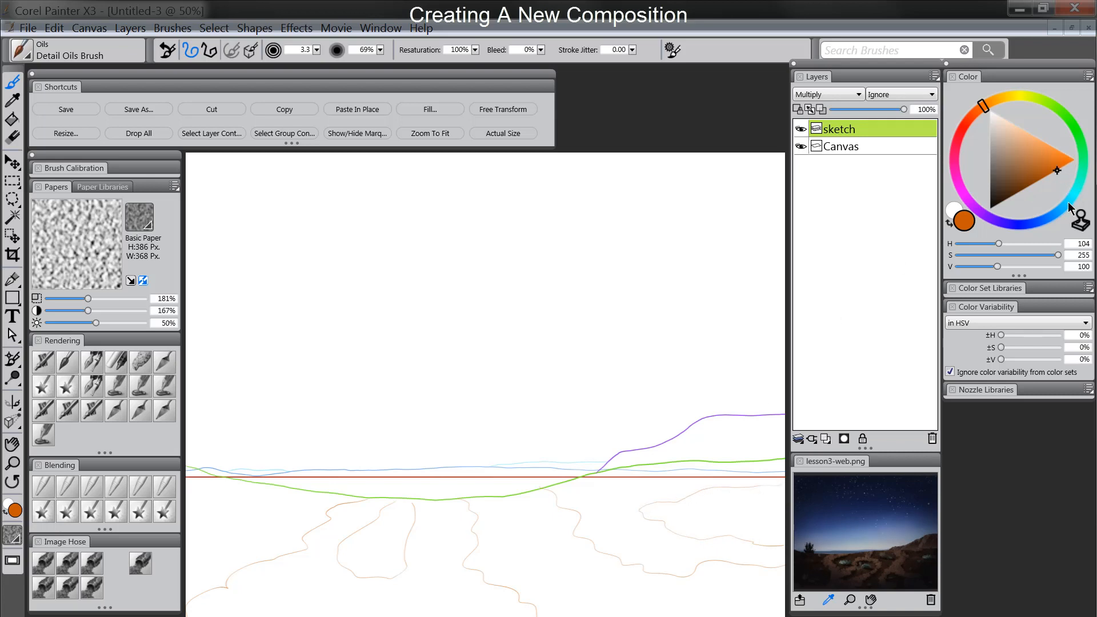
- Sketch small magenta spiky plant shapes scattered across the foreground between the orange contours
{"action": "left_click", "coordinate": [968, 196]}
{"action": "left_click_drag", "start_coordinate": [968, 195], "coordinate": [961, 187]}
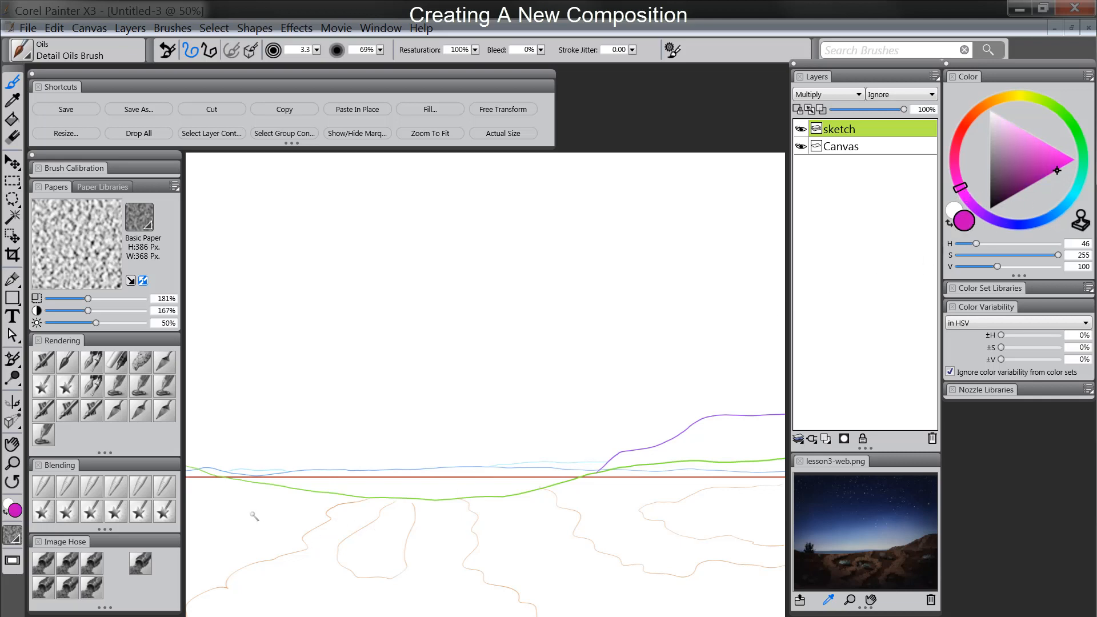
{"action": "mouse_move", "coordinate": [203, 509]}
{"action": "left_mouse_down"}
{"action": "mouse_move", "coordinate": [220, 491]}
{"action": "mouse_move", "coordinate": [217, 517]}
{"action": "left_mouse_up"}
{"action": "mouse_move", "coordinate": [208, 550]}
{"action": "left_mouse_down"}
{"action": "mouse_move", "coordinate": [213, 562]}
{"action": "mouse_move", "coordinate": [234, 559]}
{"action": "left_mouse_up"}
{"action": "mouse_move", "coordinate": [273, 505]}
{"action": "left_mouse_down"}
{"action": "mouse_move", "coordinate": [295, 502]}
{"action": "mouse_move", "coordinate": [306, 519]}
{"action": "left_mouse_up"}
{"action": "mouse_move", "coordinate": [376, 552]}
{"action": "left_mouse_down"}
{"action": "mouse_move", "coordinate": [373, 536]}
{"action": "mouse_move", "coordinate": [403, 543]}
{"action": "mouse_move", "coordinate": [381, 555]}
{"action": "left_mouse_up"}
{"action": "left_click_drag", "start_coordinate": [494, 517], "coordinate": [517, 519]}
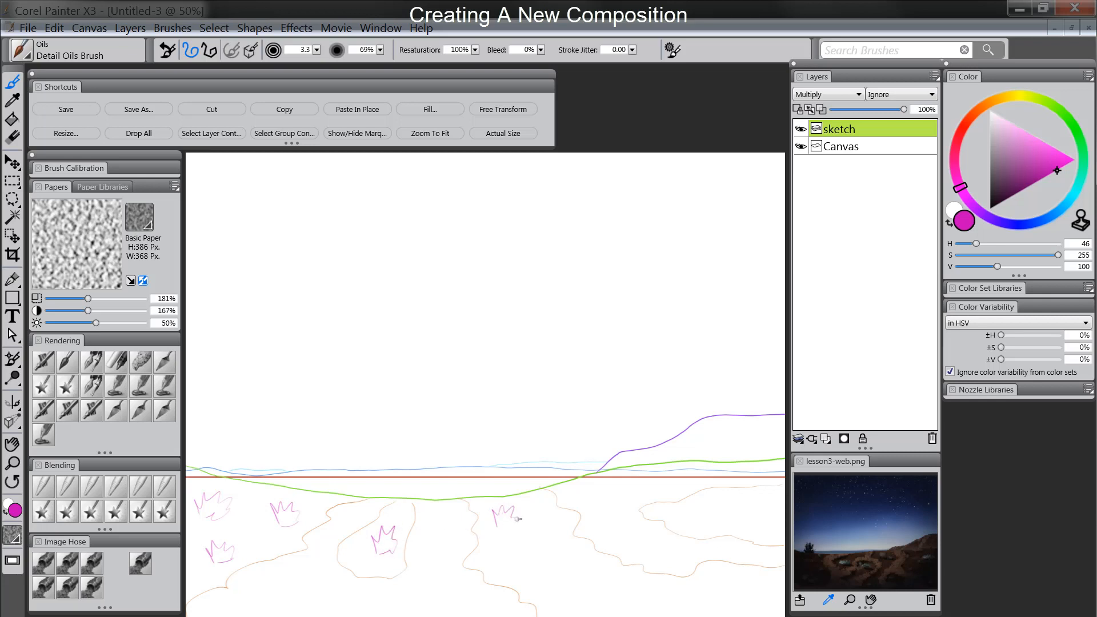
{"action": "mouse_move", "coordinate": [498, 559]}
{"action": "left_mouse_down"}
{"action": "mouse_move", "coordinate": [520, 545]}
{"action": "mouse_move", "coordinate": [518, 564]}
{"action": "mouse_move", "coordinate": [554, 541]}
{"action": "left_mouse_up"}
{"action": "mouse_move", "coordinate": [552, 595]}
{"action": "left_mouse_down"}
{"action": "mouse_move", "coordinate": [585, 585]}
{"action": "mouse_move", "coordinate": [563, 597]}
{"action": "left_mouse_up"}
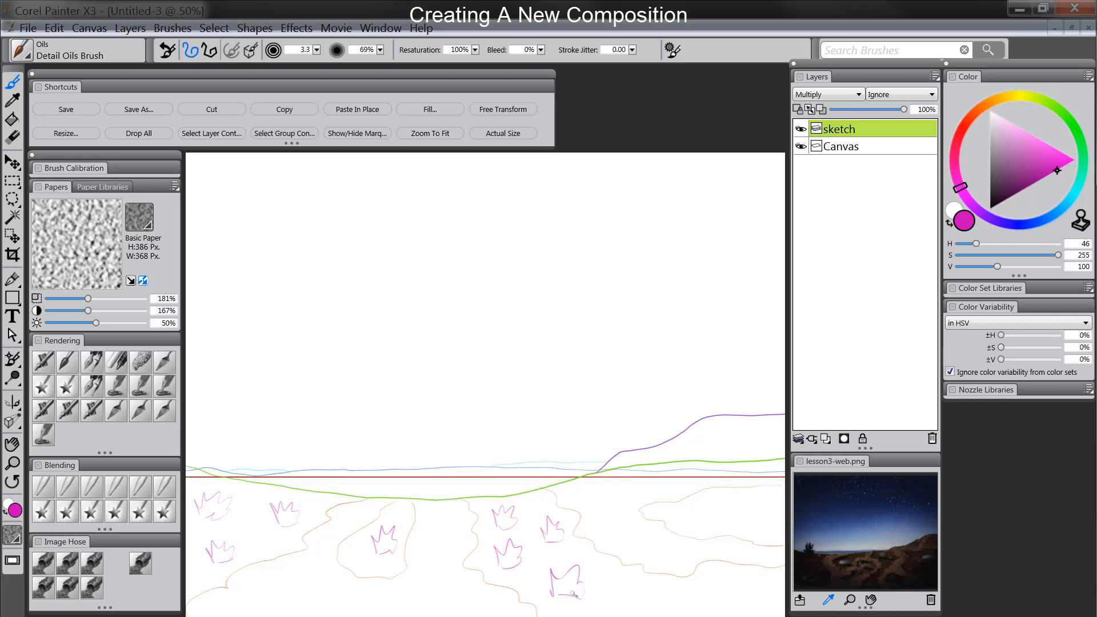
{"action": "mouse_move", "coordinate": [690, 508]}
{"action": "left_mouse_down"}
{"action": "mouse_move", "coordinate": [694, 517]}
{"action": "mouse_move", "coordinate": [778, 520]}
{"action": "mouse_move", "coordinate": [765, 537]}
{"action": "left_mouse_up"}
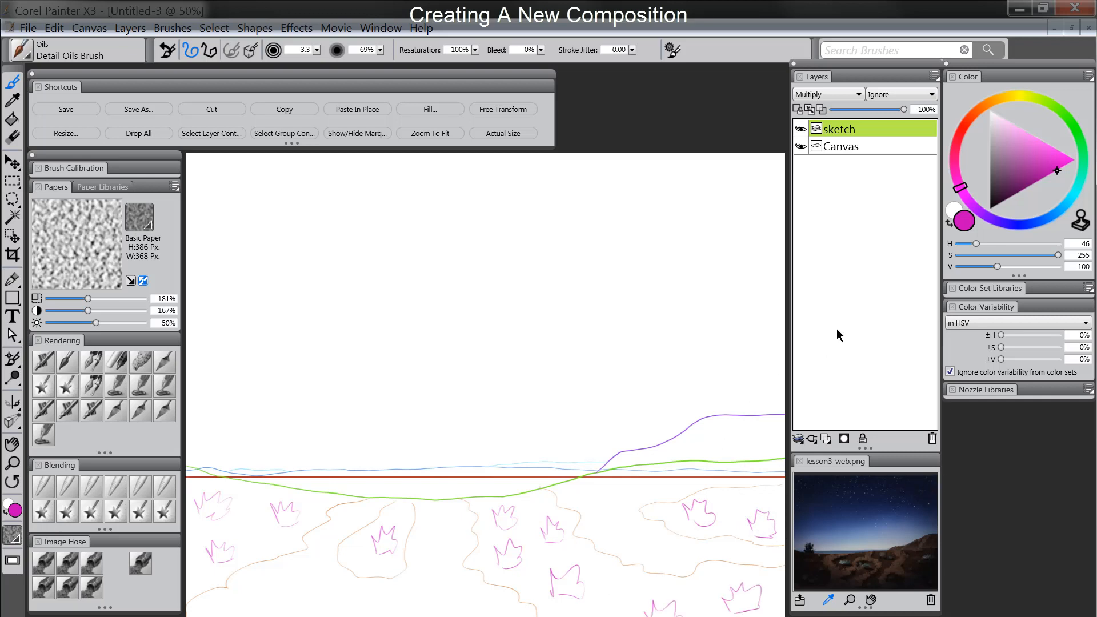
- Draw a wide dark blue arc through the sky from the horizon's left end to the purple hill
{"action": "left_click", "coordinate": [1014, 225]}
{"action": "left_click", "coordinate": [1044, 197]}
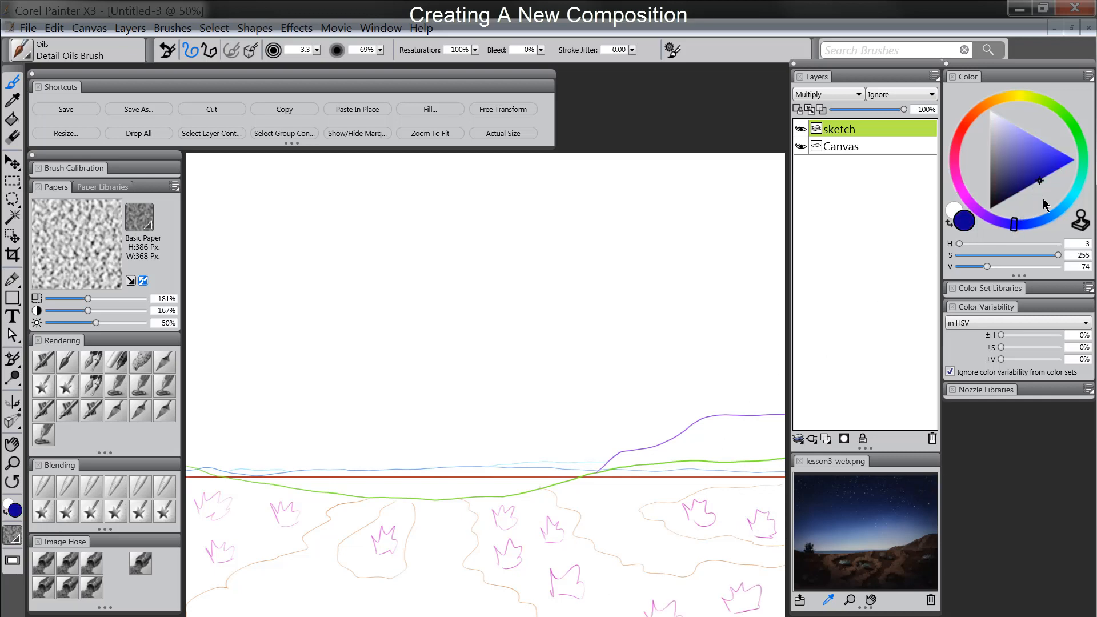
{"action": "left_click_drag", "start_coordinate": [197, 459], "coordinate": [233, 407]}
{"action": "mouse_move", "coordinate": [334, 345]}
{"action": "left_mouse_down"}
{"action": "mouse_move", "coordinate": [401, 323]}
{"action": "mouse_move", "coordinate": [549, 317]}
{"action": "mouse_move", "coordinate": [611, 325]}
{"action": "mouse_move", "coordinate": [734, 384]}
{"action": "left_mouse_up"}
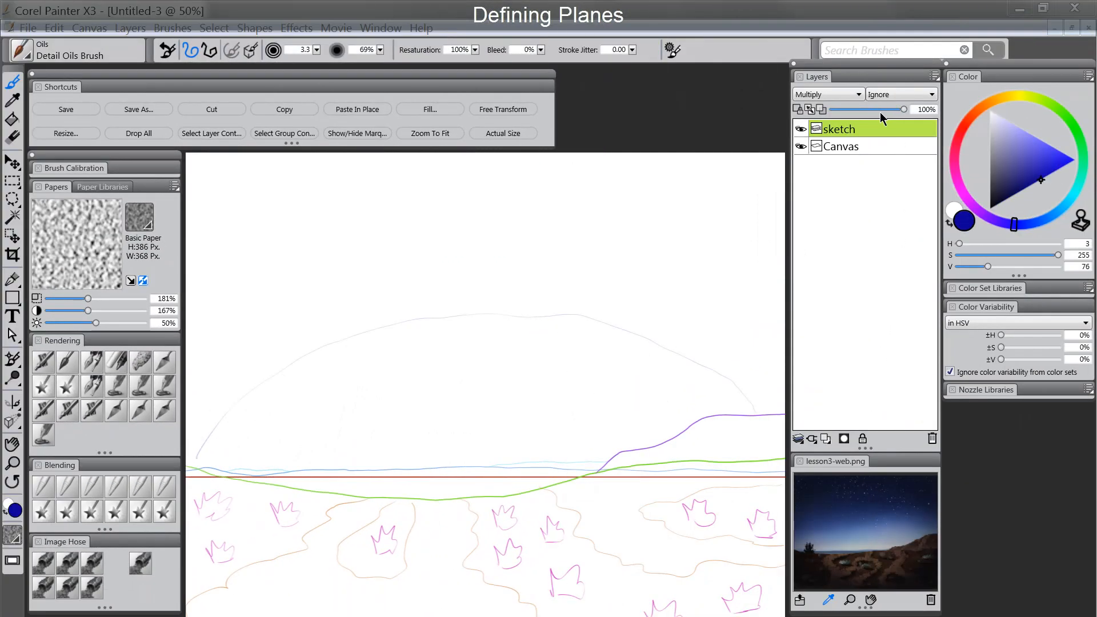
- Lower the sketch layer's opacity to 20% and add a layer named "horizon" directly above the Canvas
{"action": "left_click_drag", "start_coordinate": [882, 109], "coordinate": [848, 113]}
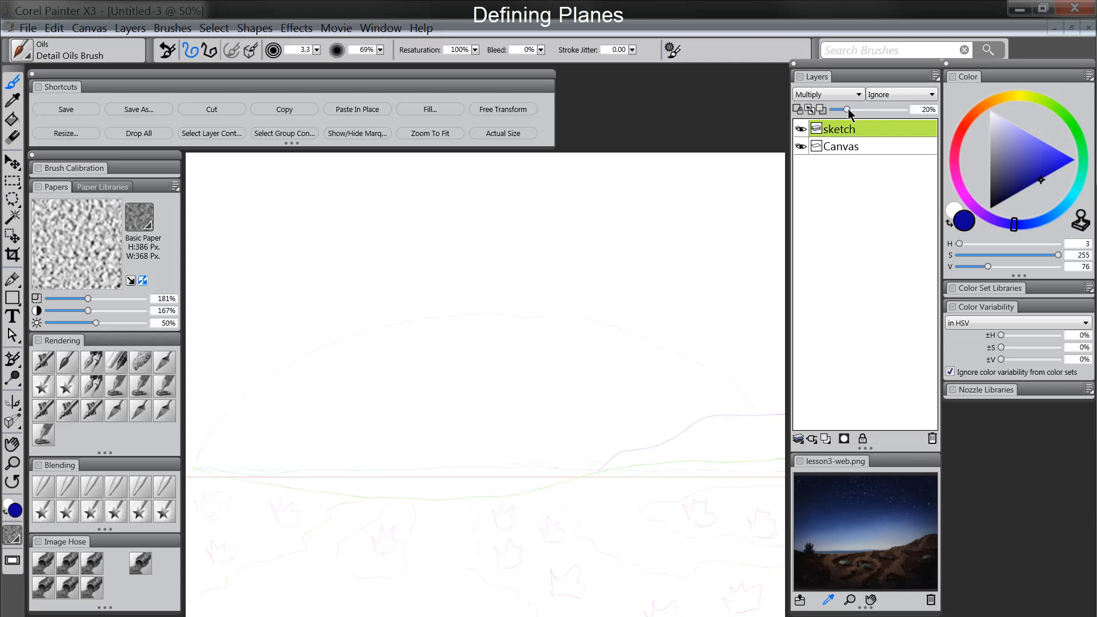
{"action": "left_click", "coordinate": [848, 151]}
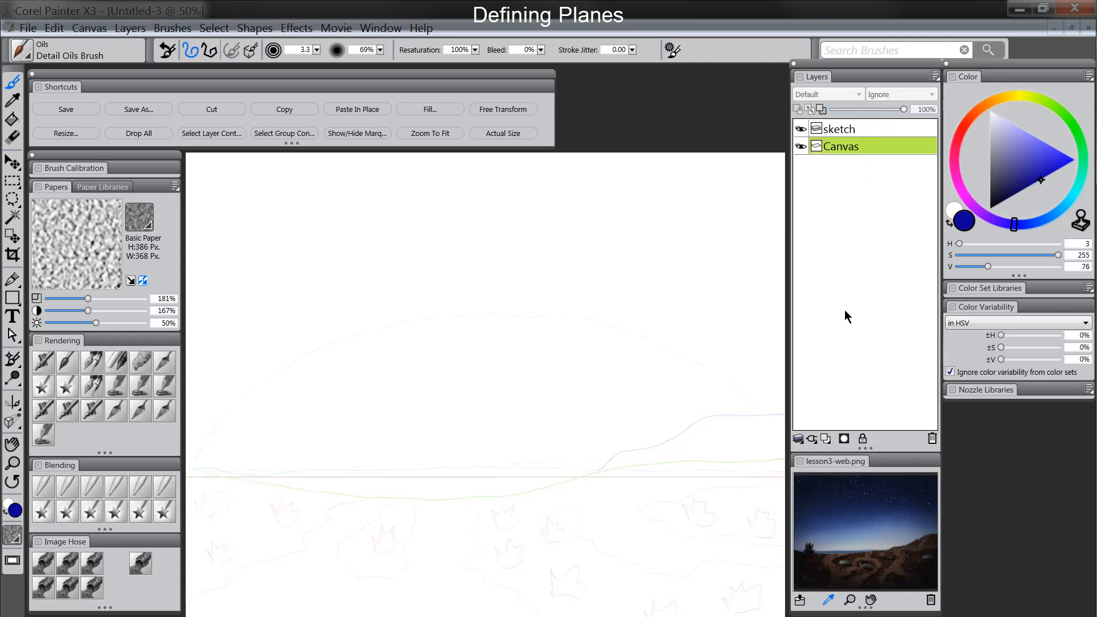
{"action": "left_click", "coordinate": [826, 439]}
{"action": "double_click", "coordinate": [838, 146]}
{"action": "type", "text": "horizon"}
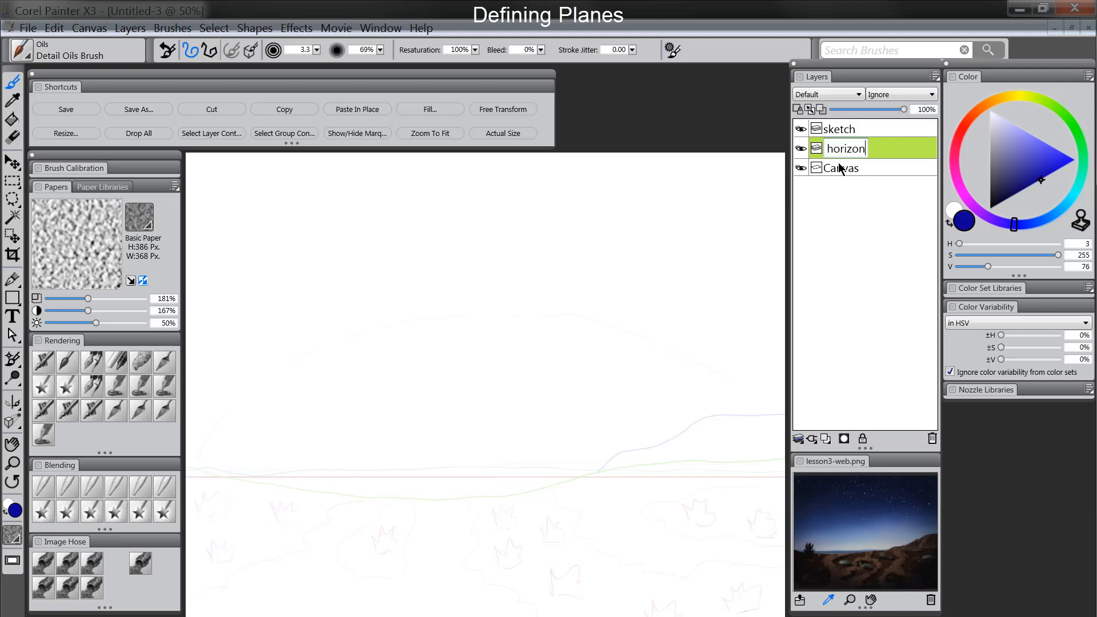
{"action": "key", "text": "Return"}
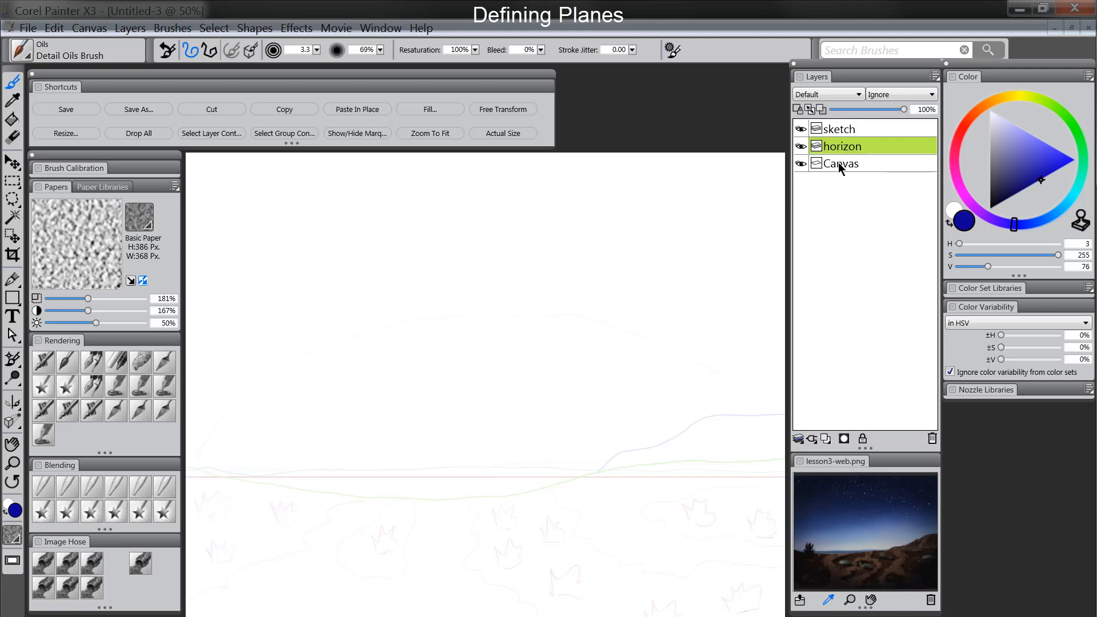
- Choose a neutral mid grey with value 121 and select the rectangular area below the red horizon line, across the full canvas width
{"action": "mouse_move", "coordinate": [536, 498]}
{"action": "left_mouse_down"}
{"action": "mouse_move", "coordinate": [538, 469]}
{"action": "mouse_move", "coordinate": [534, 477]}
{"action": "left_mouse_up"}
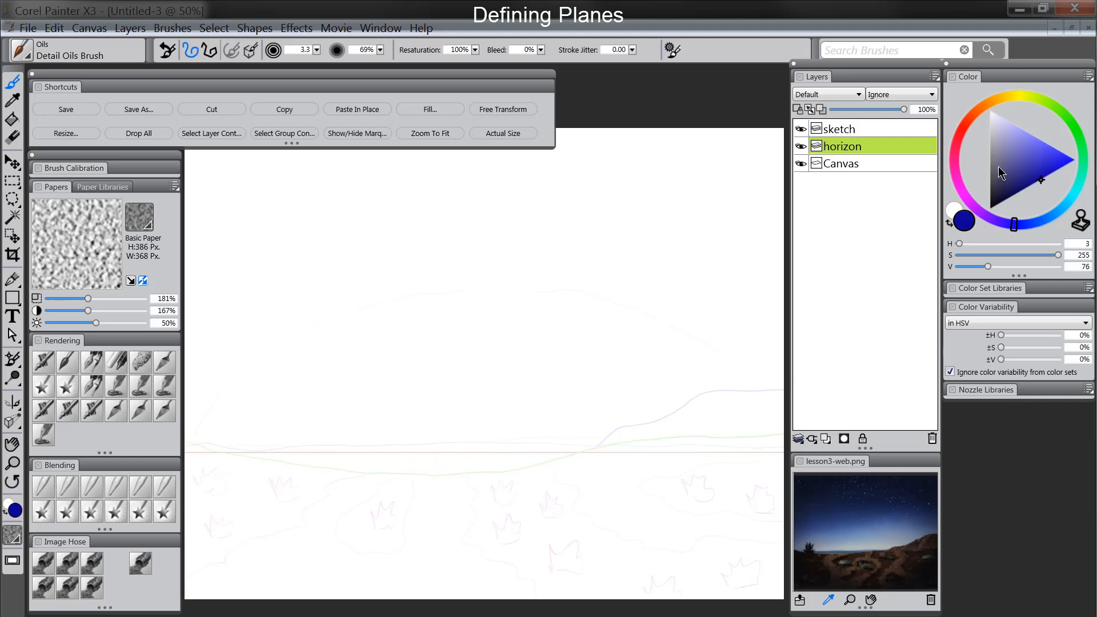
{"action": "left_click_drag", "start_coordinate": [1000, 173], "coordinate": [990, 162]}
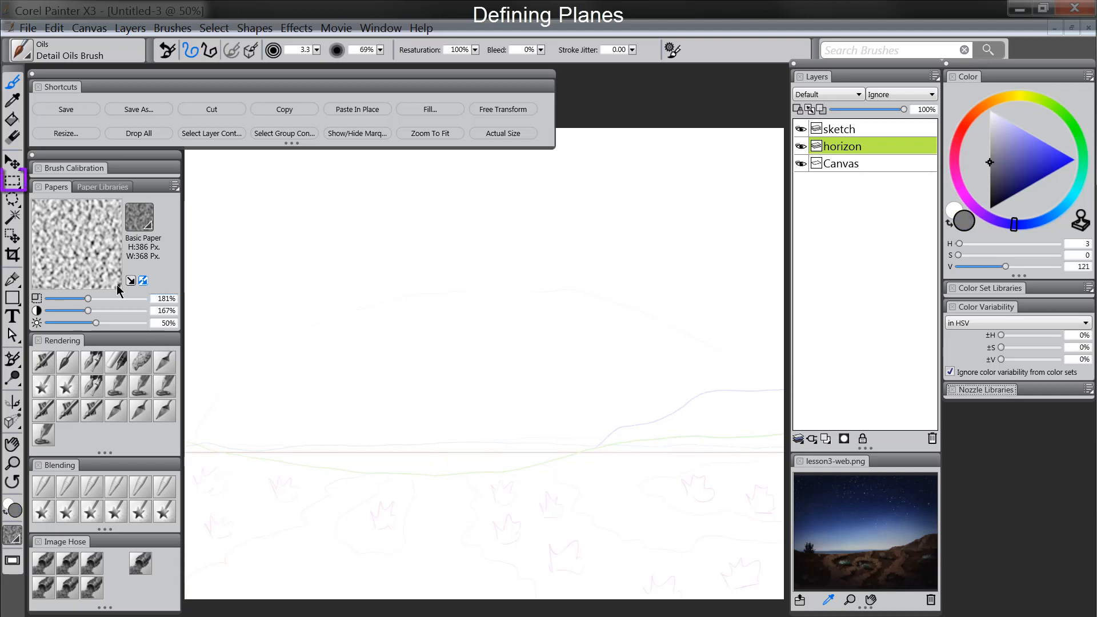
{"action": "left_click", "coordinate": [12, 180]}
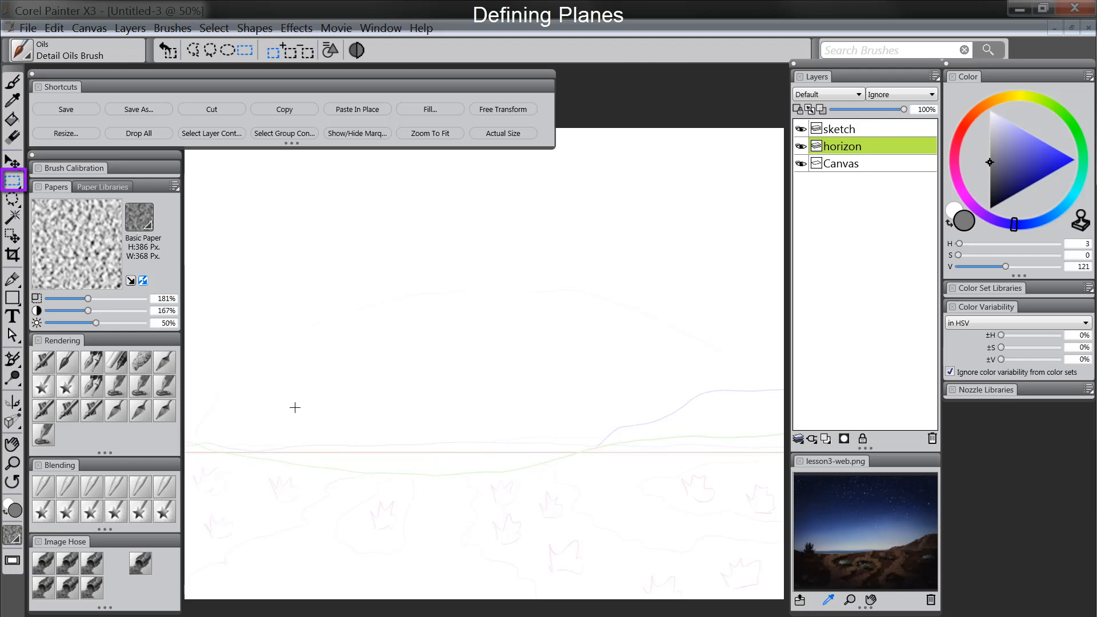
{"action": "key", "text": "Tab"}
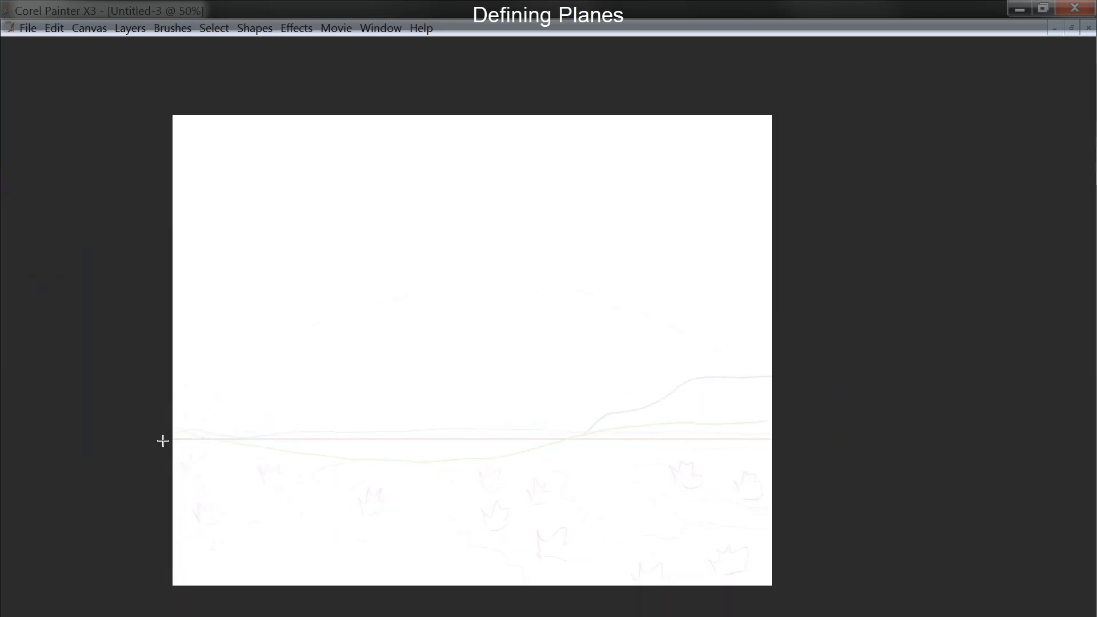
{"action": "left_click_drag", "start_coordinate": [163, 441], "coordinate": [787, 602]}
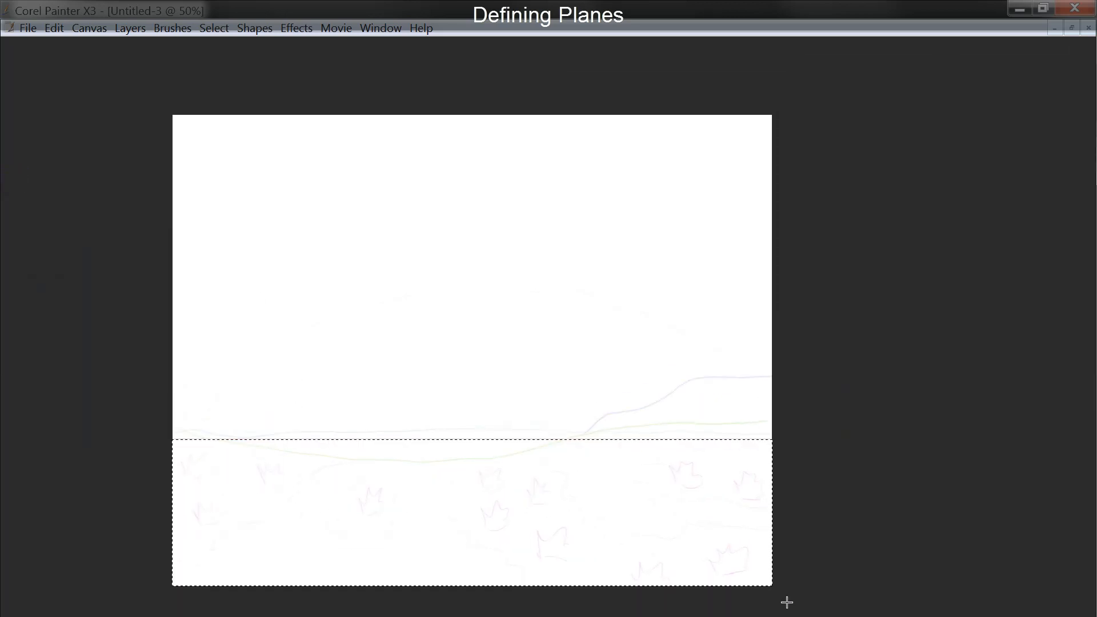
- Fill the selected area on the horizon layer with the current color at 100% opacity and deselect it
{"action": "key", "text": "Tab"}
{"action": "left_click", "coordinate": [431, 109]}
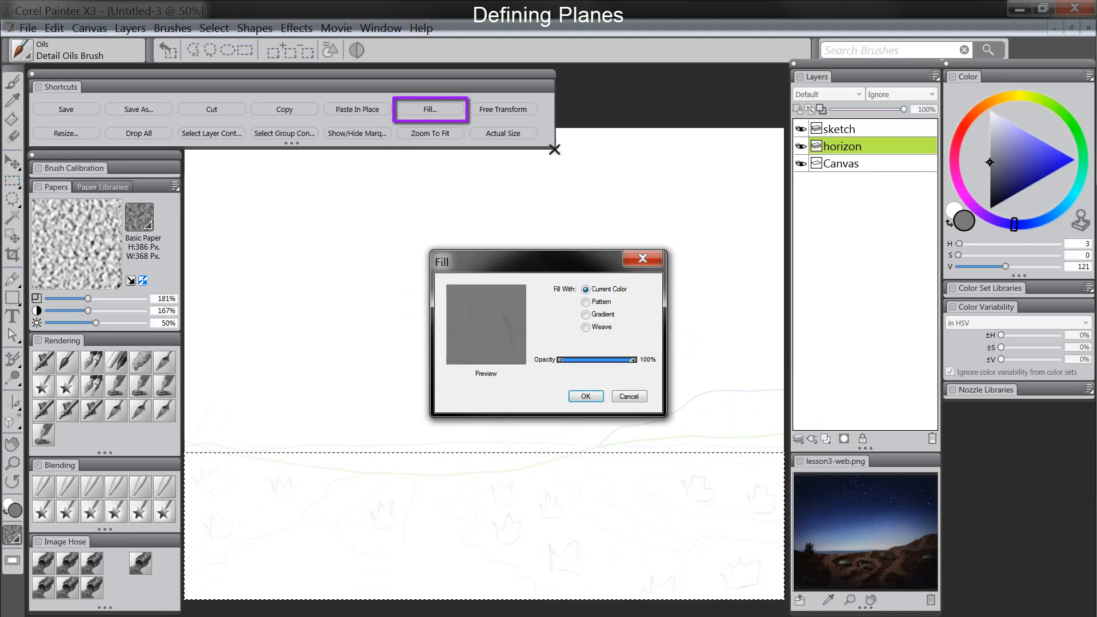
{"action": "left_click", "coordinate": [596, 396]}
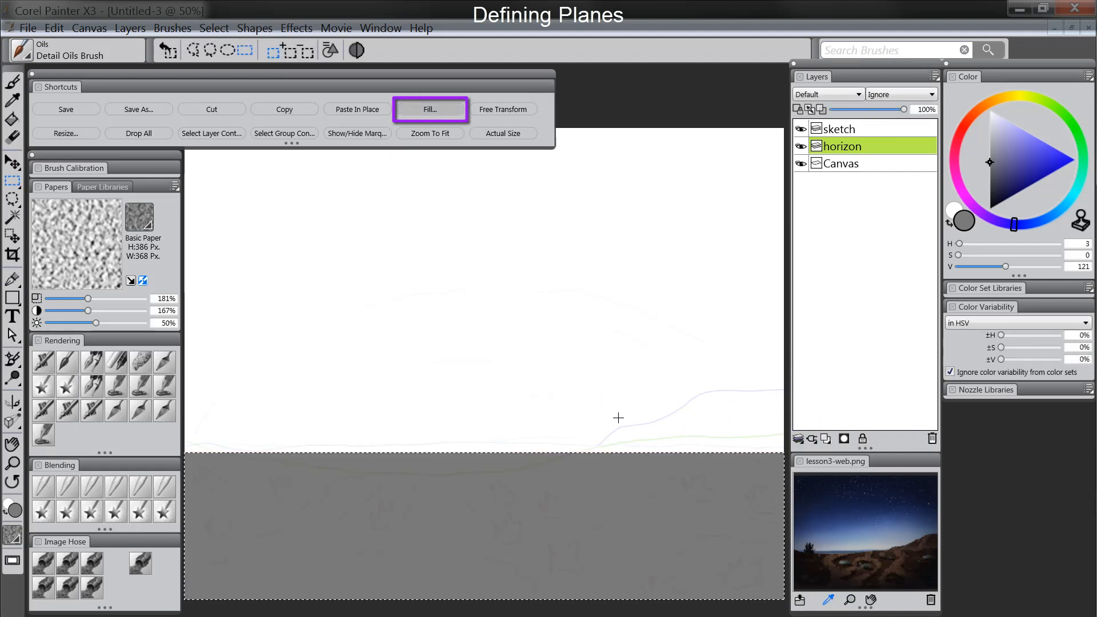
{"action": "key", "text": "ctrl+d"}
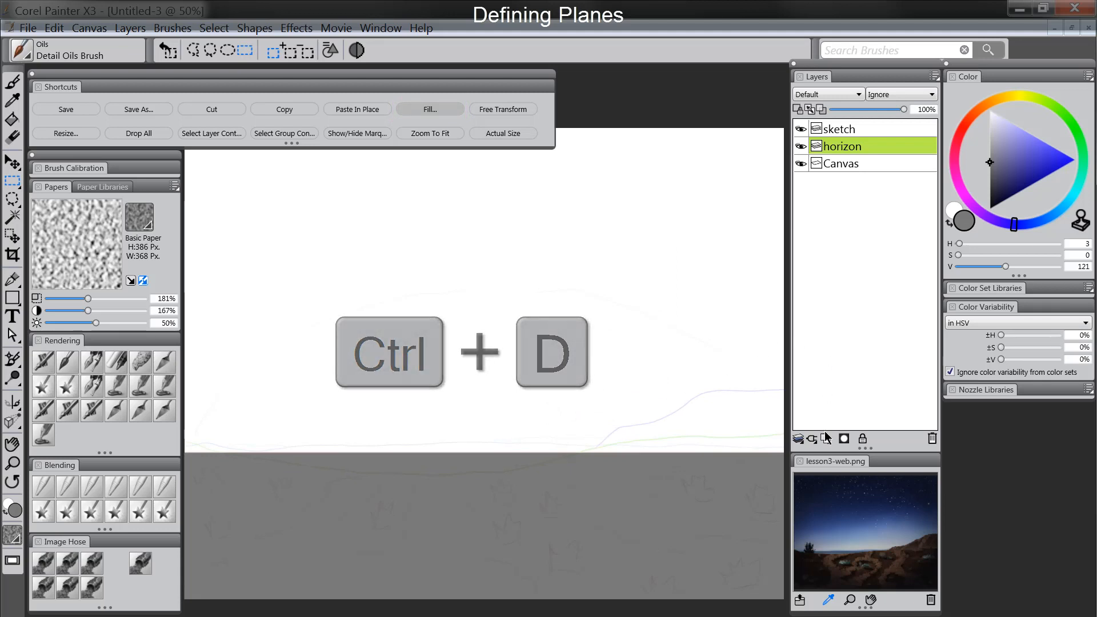
- Add a layer named "land-foreground" directly above the horizon layer
{"action": "key", "text": "ctrl+shift+n"}
{"action": "double_click", "coordinate": [844, 149]}
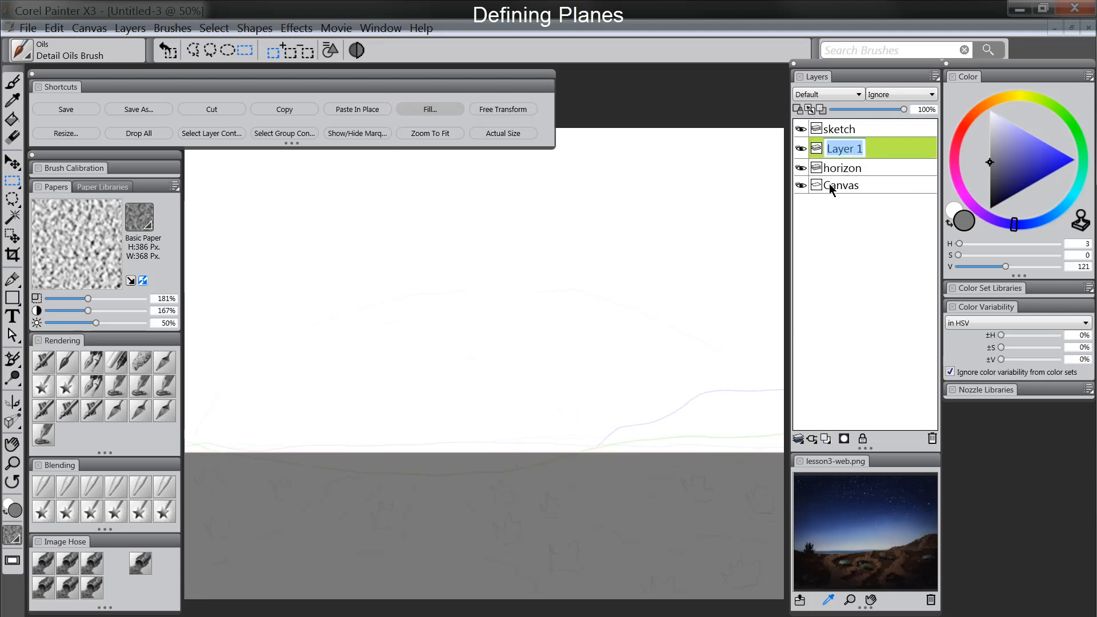
{"action": "type", "text": "land-fo"}
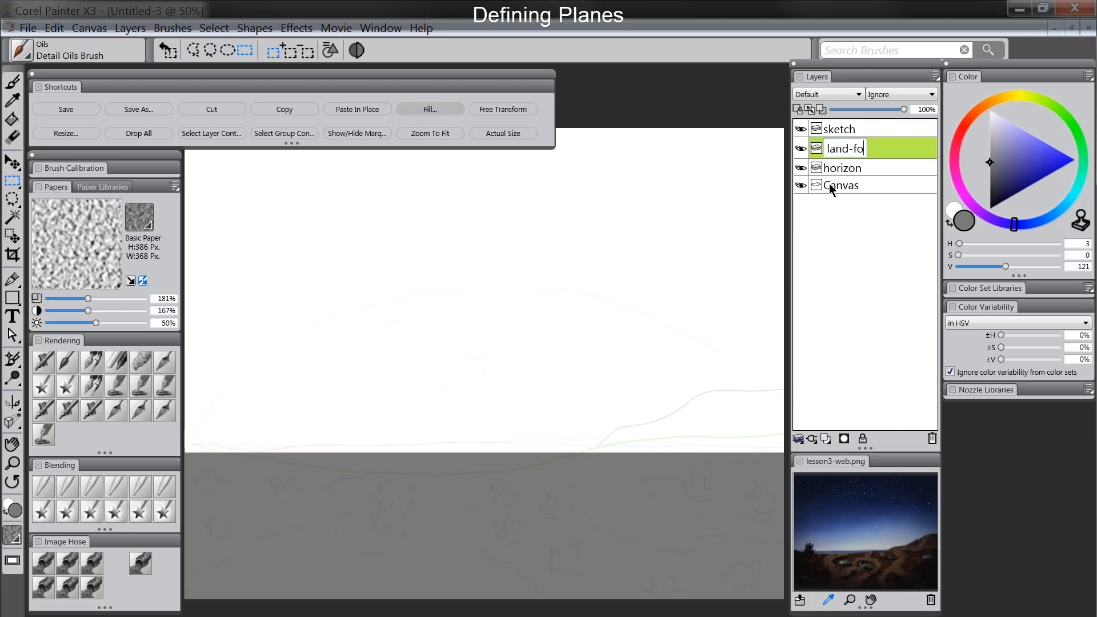
{"action": "type", "text": "reground"}
{"action": "key", "text": "Return"}
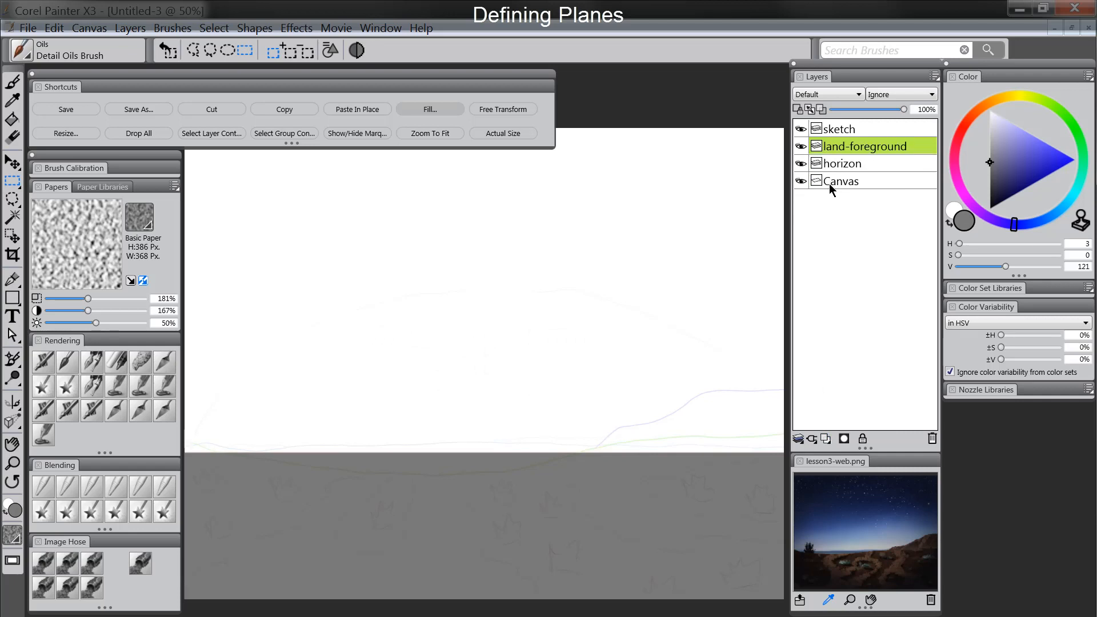
- Paint the whole foreground below the green ground line in a darker neutral grey, value about 101, using the Scratchboard Tool
{"action": "left_click", "coordinate": [992, 168]}
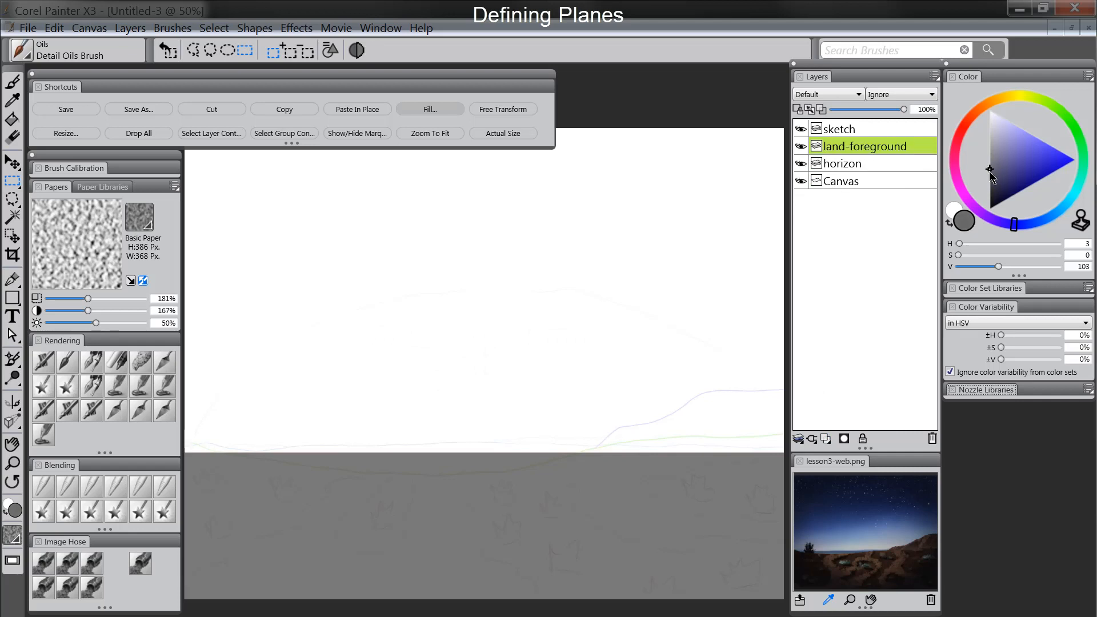
{"action": "left_click", "coordinate": [120, 368]}
{"action": "key", "text": "Tab"}
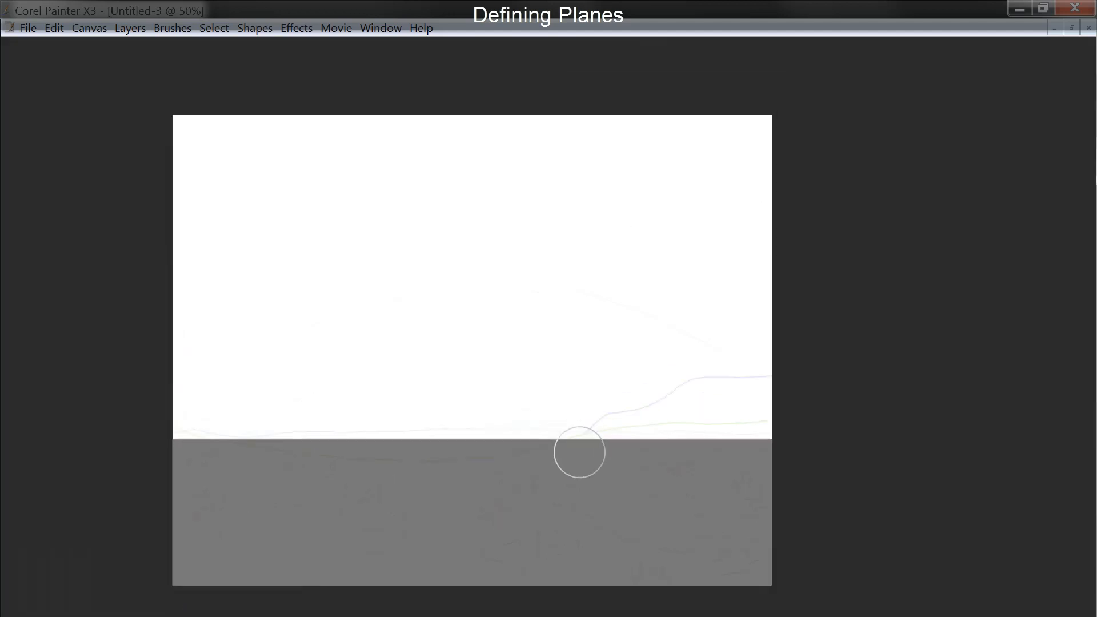
{"action": "mouse_move", "coordinate": [146, 434]}
{"action": "left_mouse_down"}
{"action": "mouse_move", "coordinate": [380, 470]}
{"action": "mouse_move", "coordinate": [475, 468]}
{"action": "mouse_move", "coordinate": [622, 439]}
{"action": "mouse_move", "coordinate": [779, 434]}
{"action": "left_mouse_up"}
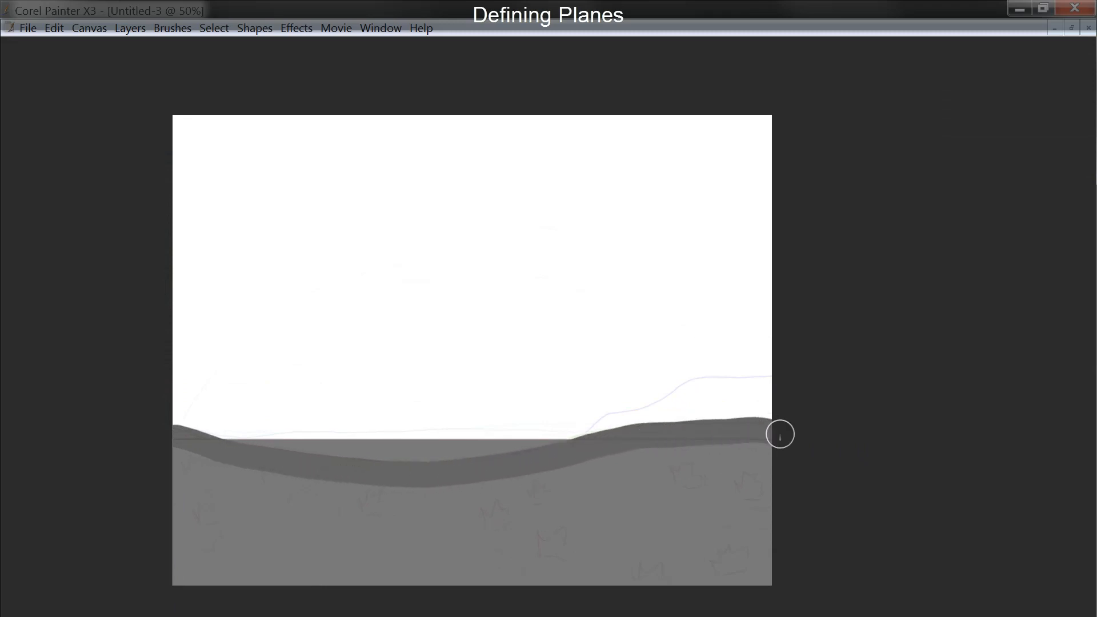
{"action": "mouse_move", "coordinate": [162, 453]}
{"action": "left_mouse_down"}
{"action": "mouse_move", "coordinate": [240, 485]}
{"action": "mouse_move", "coordinate": [390, 492]}
{"action": "mouse_move", "coordinate": [524, 490]}
{"action": "mouse_move", "coordinate": [695, 461]}
{"action": "mouse_move", "coordinate": [583, 500]}
{"action": "mouse_move", "coordinate": [129, 506]}
{"action": "mouse_move", "coordinate": [211, 588]}
{"action": "mouse_move", "coordinate": [838, 595]}
{"action": "mouse_move", "coordinate": [412, 539]}
{"action": "mouse_move", "coordinate": [517, 551]}
{"action": "left_mouse_up"}
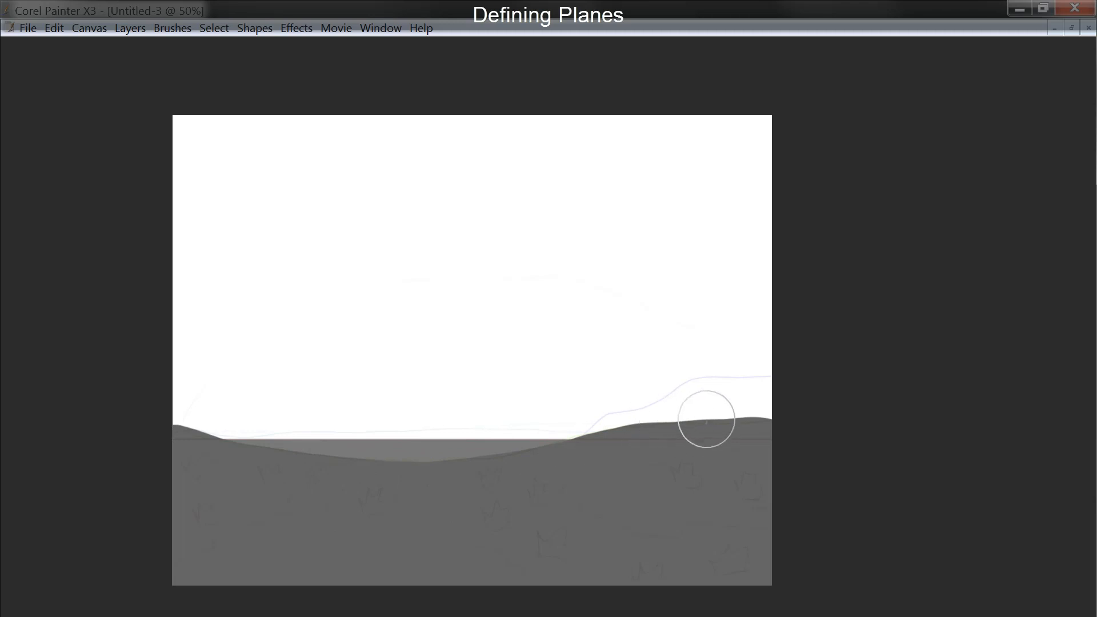
{"action": "key", "text": "Tab"}
- Add a layer named "hills1" between horizon and Canvas and paint a low hill strip along the horizon in grey value 167, brush size 18
{"action": "left_click", "coordinate": [826, 439]}
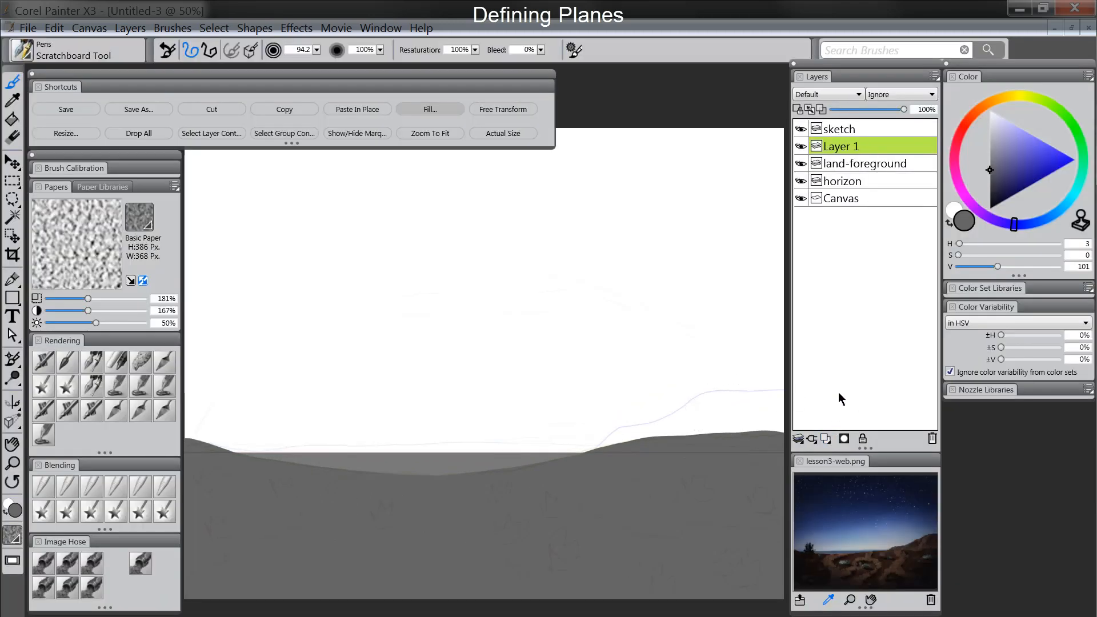
{"action": "left_click_drag", "start_coordinate": [856, 164], "coordinate": [852, 186]}
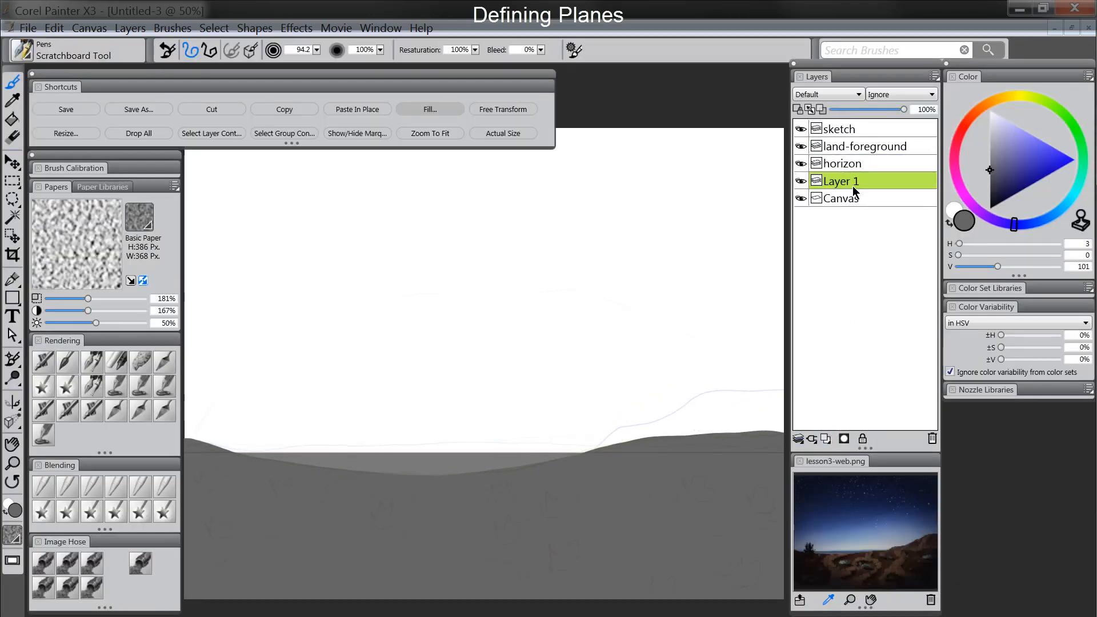
{"action": "double_click", "coordinate": [843, 180]}
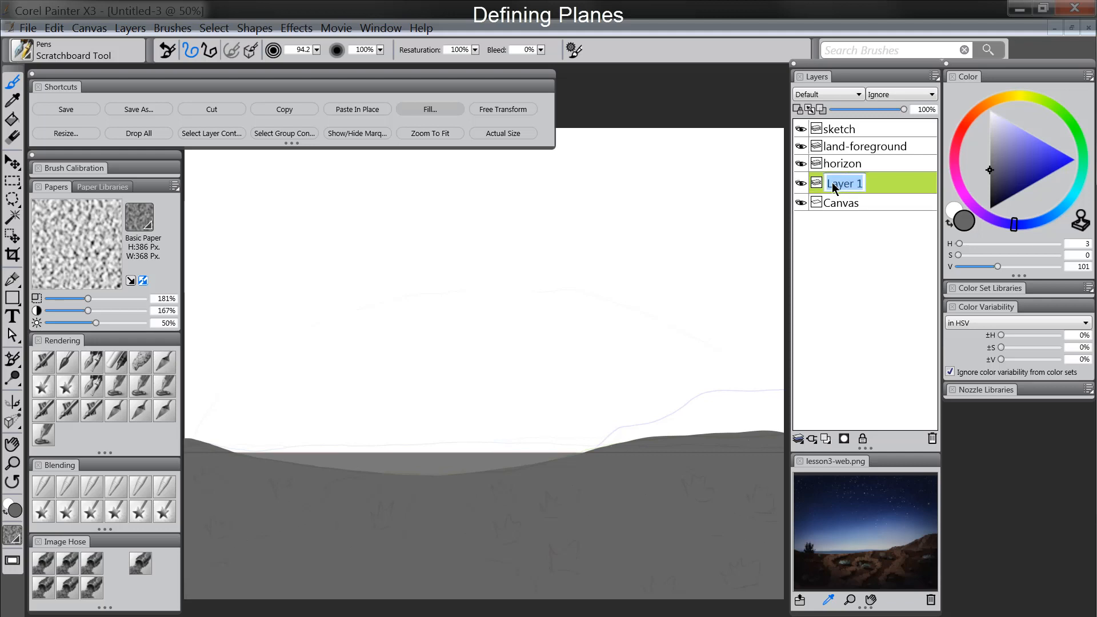
{"action": "type", "text": "hills1"}
{"action": "key", "text": "Return"}
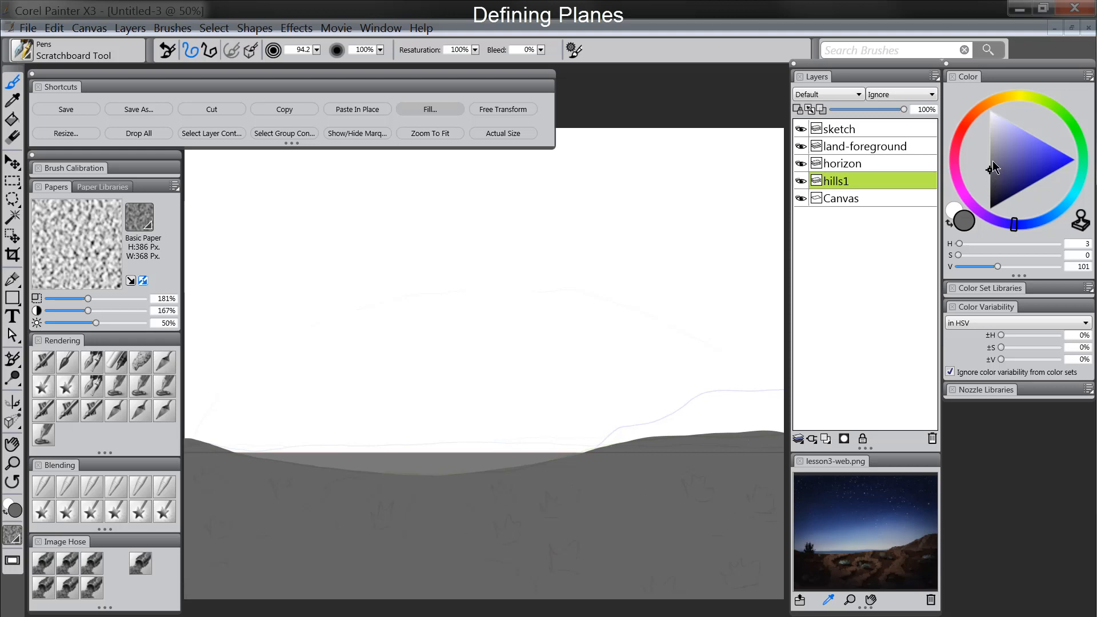
{"action": "left_click_drag", "start_coordinate": [993, 167], "coordinate": [985, 155]}
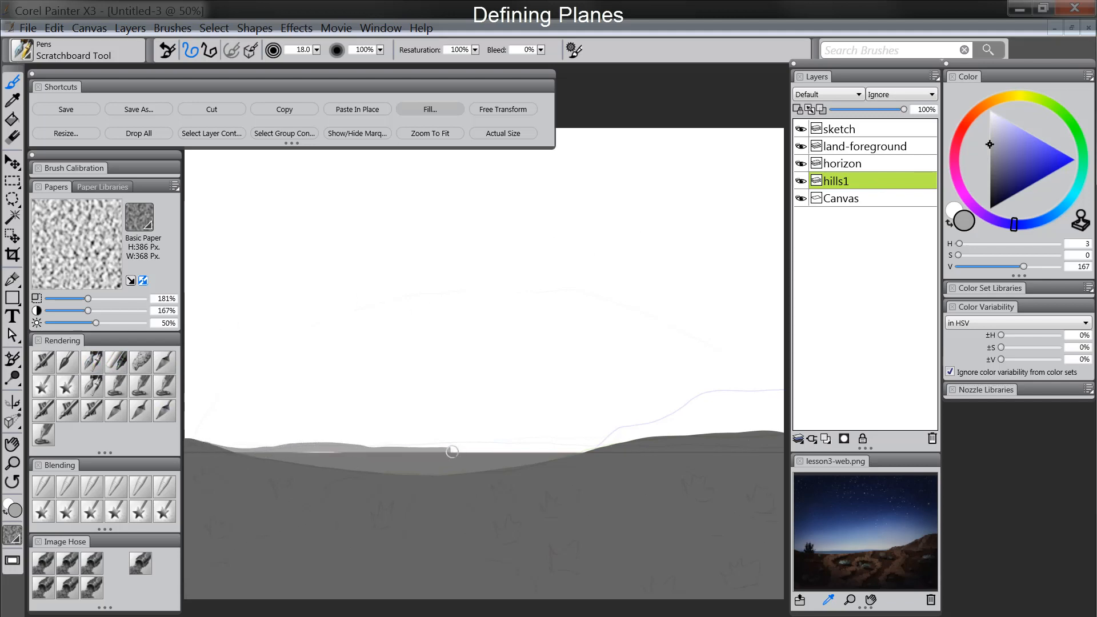
{"action": "left_click_drag", "start_coordinate": [512, 450], "coordinate": [578, 449]}
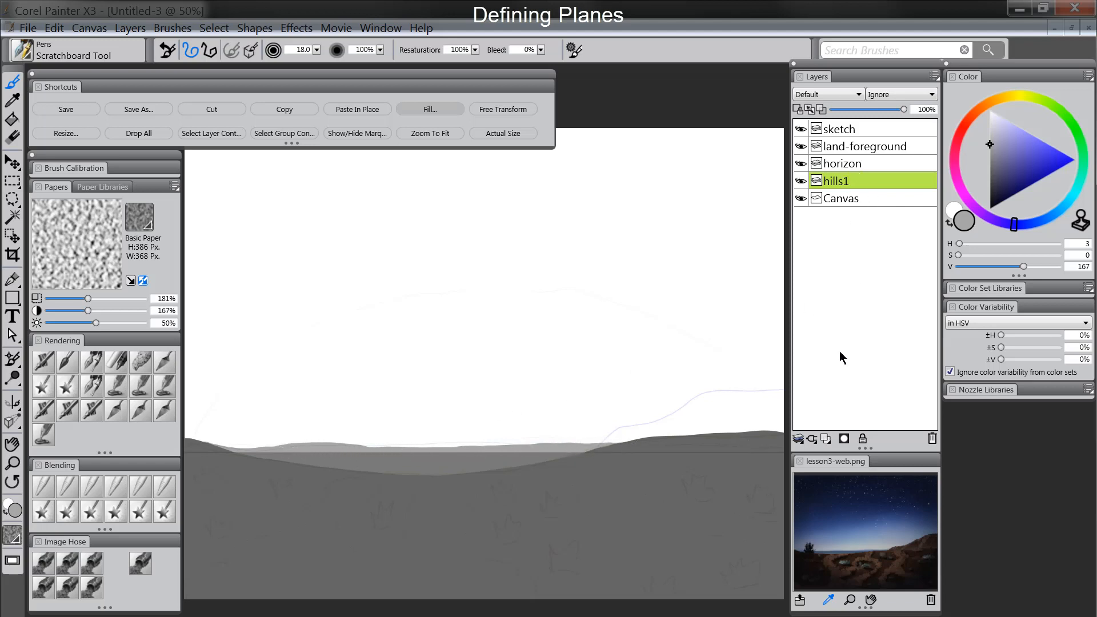
- Add a layer named "hills2" between the hills1 layer and the Canvas
{"action": "left_click", "coordinate": [825, 438]}
{"action": "left_click_drag", "start_coordinate": [844, 177], "coordinate": [851, 206]}
{"action": "double_click", "coordinate": [843, 200]}
{"action": "type", "text": "hill"}
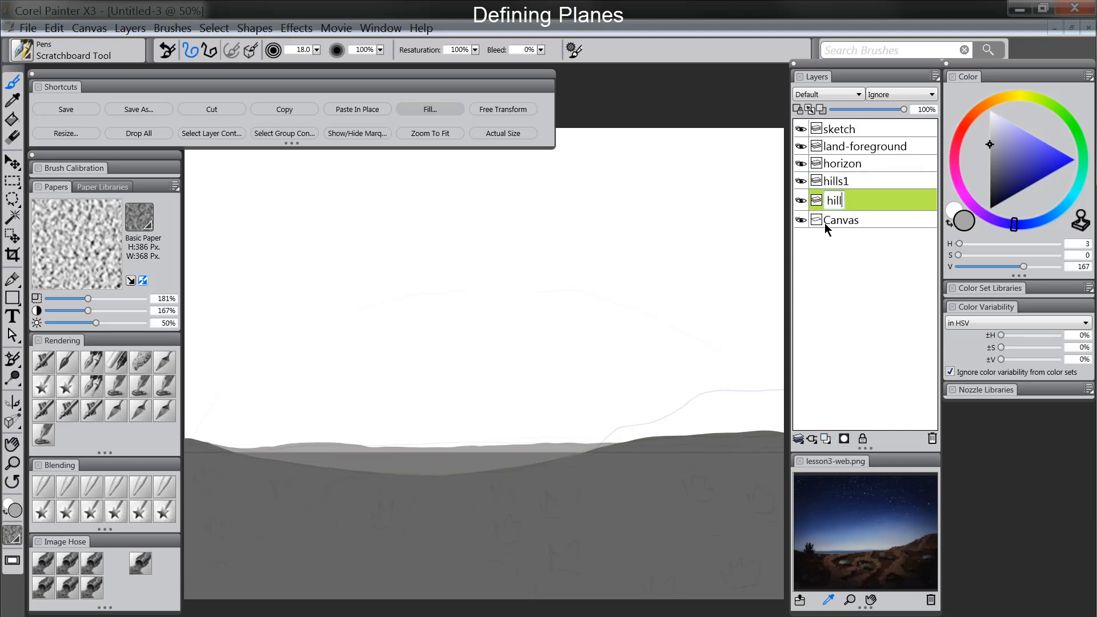
{"action": "type", "text": "s2"}
{"action": "key", "text": "Return"}
- Paint a second, slightly higher strip of distant hills behind the first in a lighter neutral grey with value 203
{"action": "left_click_drag", "start_coordinate": [995, 139], "coordinate": [982, 135]}
{"action": "key", "text": "Tab"}
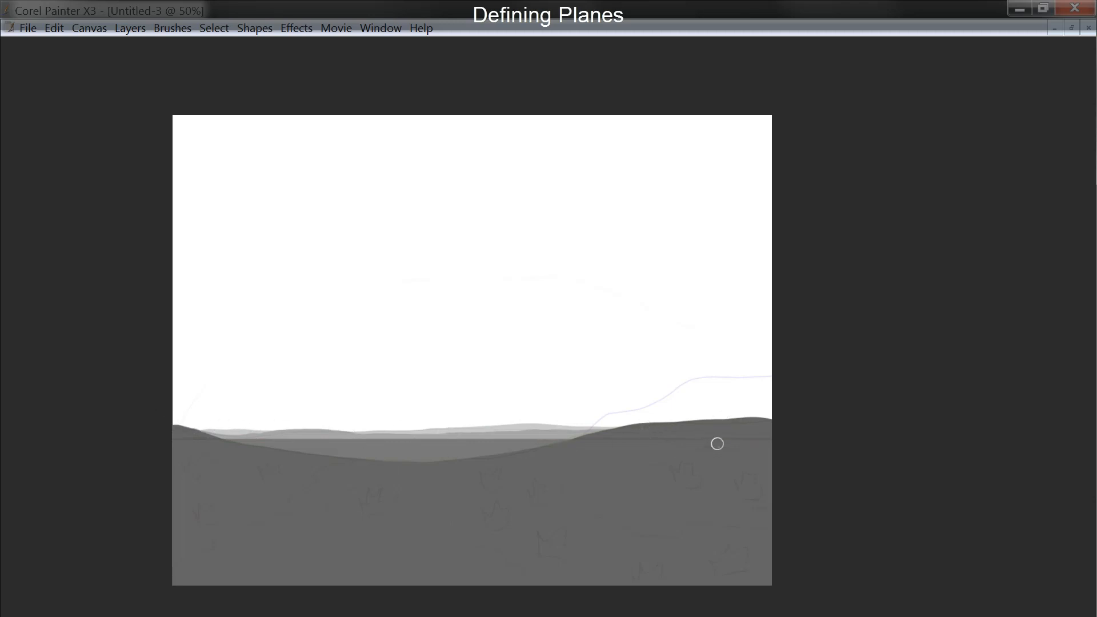
{"action": "key", "text": "Tab"}
- Add a layer named "hill-mid" directly above the horizon layer
{"action": "left_click", "coordinate": [849, 164]}
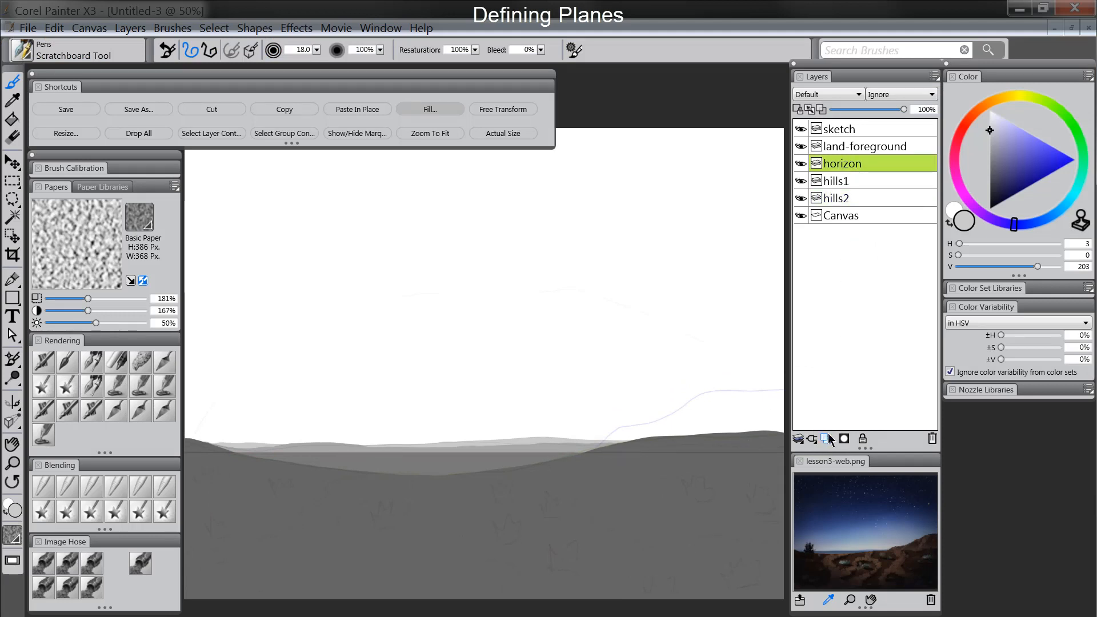
{"action": "left_click", "coordinate": [825, 438]}
{"action": "double_click", "coordinate": [841, 163]}
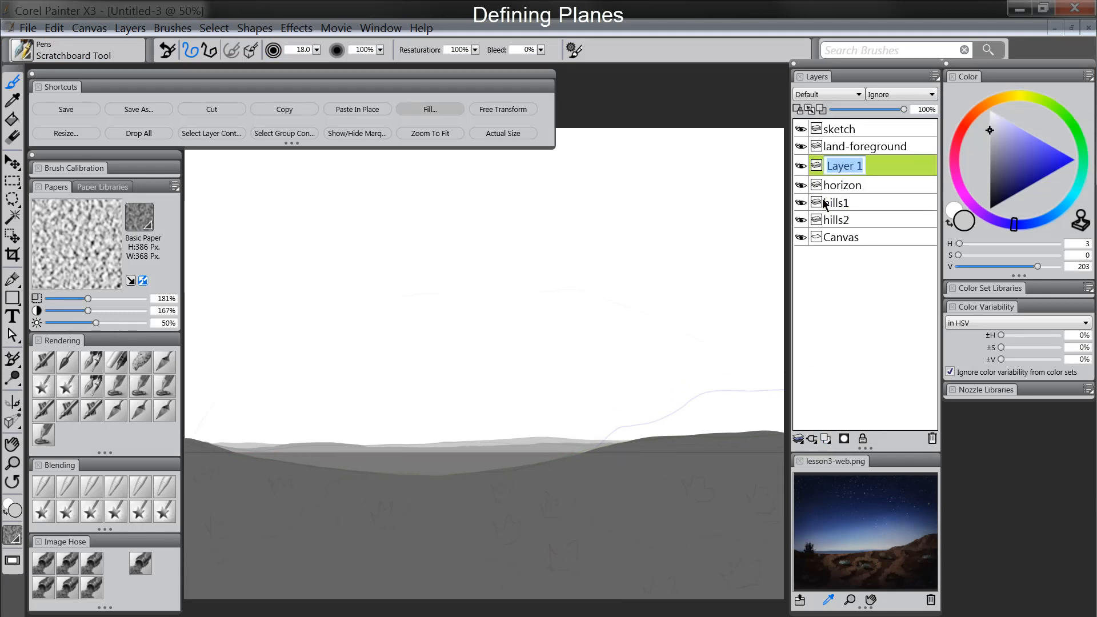
{"action": "type", "text": "hill-mid"}
{"action": "key", "text": "Return"}
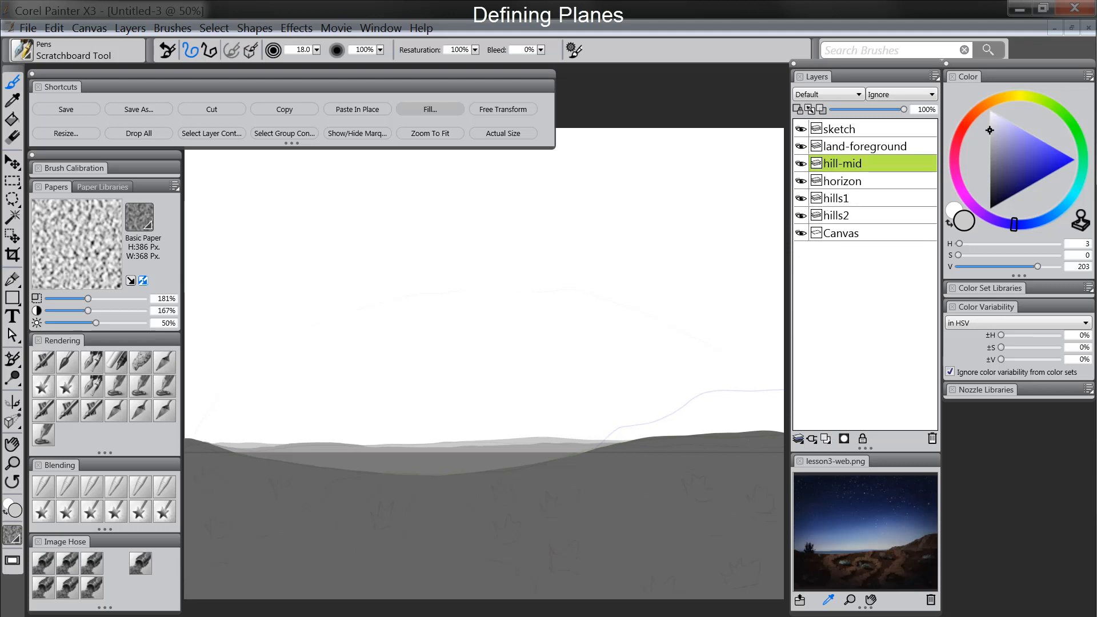
- Outline and fill in the large hill under the purple sketch line in dark neutral grey with value 83
{"action": "left_click", "coordinate": [993, 170]}
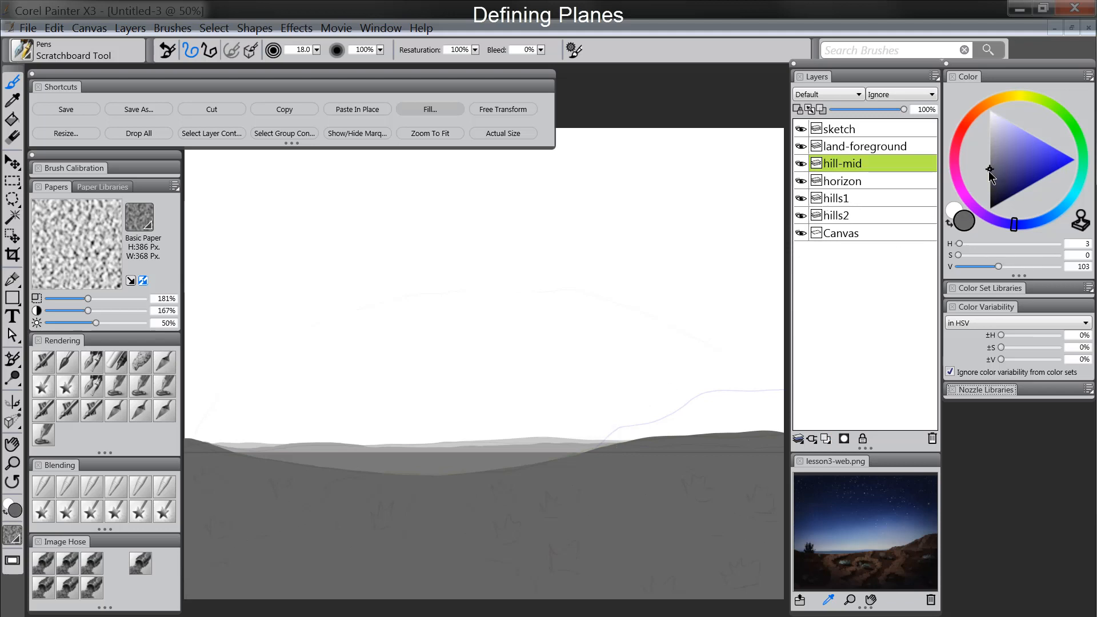
{"action": "left_click", "coordinate": [990, 180]}
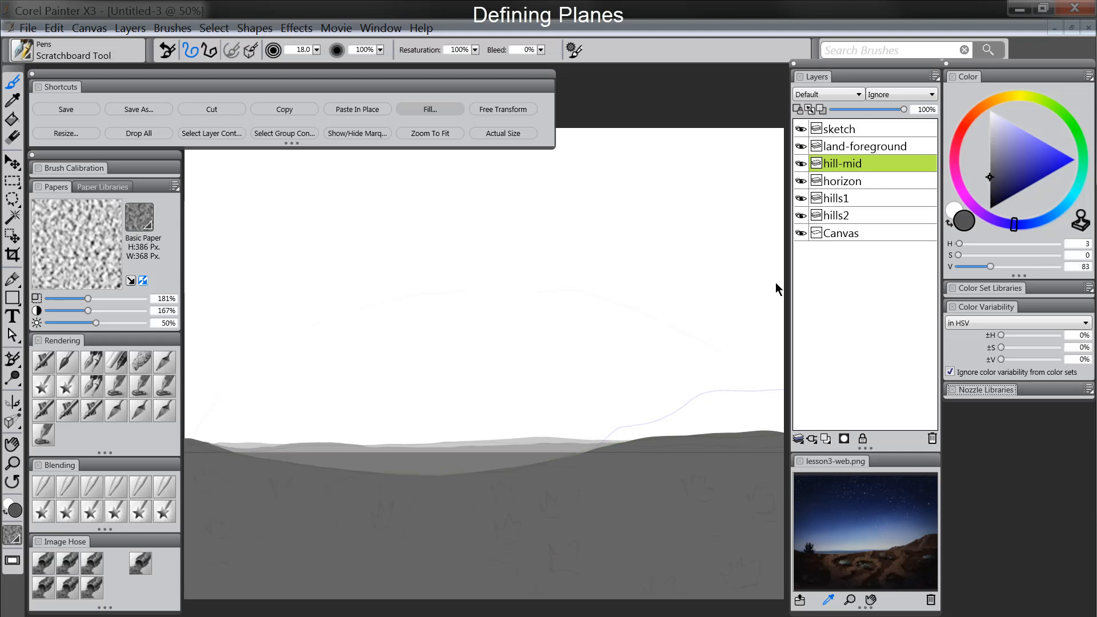
{"action": "left_click_drag", "start_coordinate": [603, 448], "coordinate": [608, 441]}
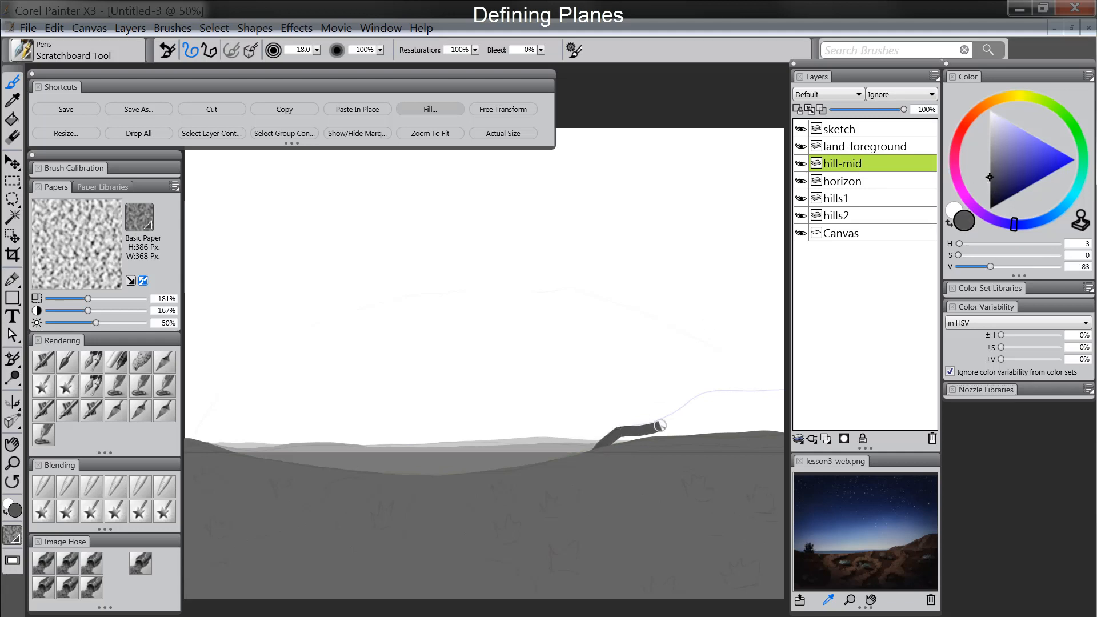
{"action": "mouse_move", "coordinate": [696, 404]}
{"action": "left_mouse_down"}
{"action": "mouse_move", "coordinate": [798, 393]}
{"action": "mouse_move", "coordinate": [727, 402]}
{"action": "mouse_move", "coordinate": [653, 433]}
{"action": "left_mouse_up"}
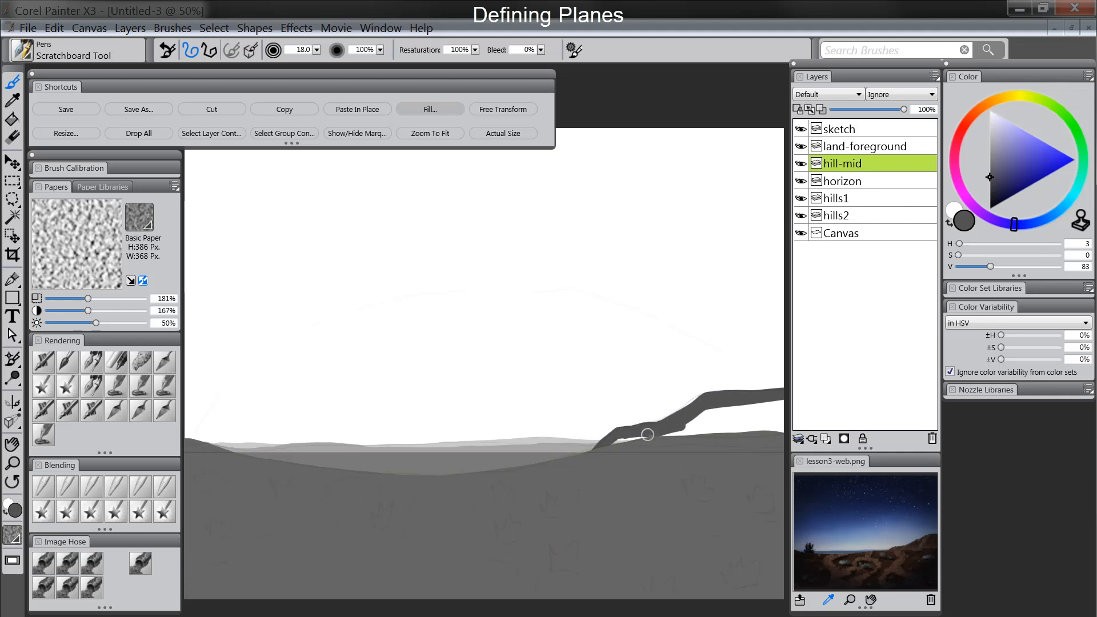
{"action": "mouse_move", "coordinate": [622, 438]}
{"action": "left_mouse_down"}
{"action": "mouse_move", "coordinate": [674, 436]}
{"action": "mouse_move", "coordinate": [755, 400]}
{"action": "mouse_move", "coordinate": [743, 420]}
{"action": "mouse_move", "coordinate": [766, 438]}
{"action": "left_mouse_up"}
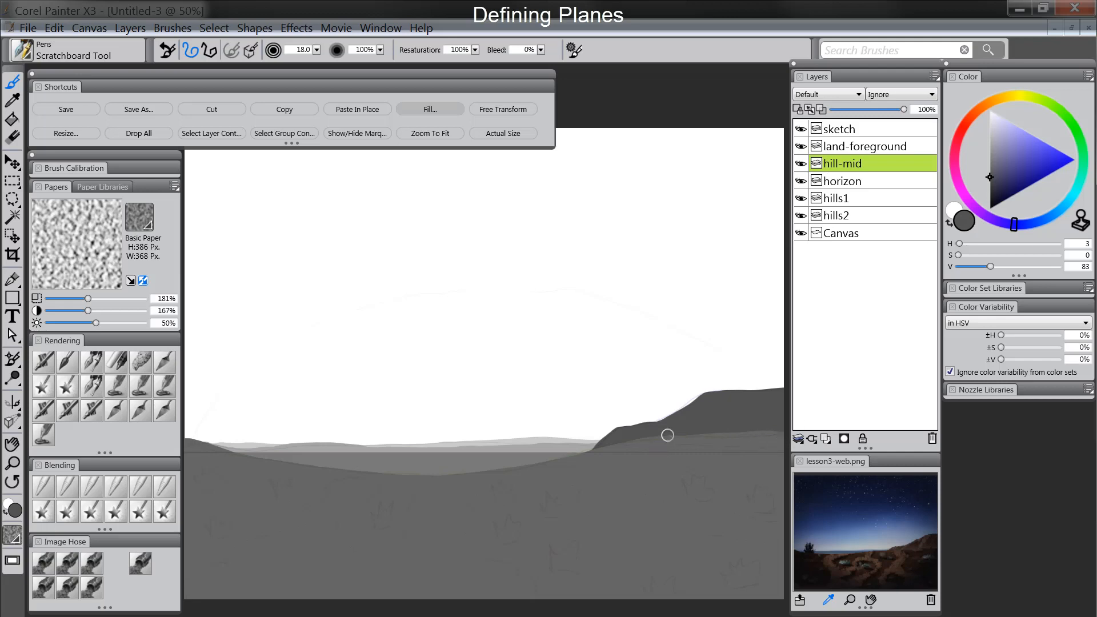
- Add a layer named "sky" directly above the Canvas
{"action": "mouse_move", "coordinate": [650, 530]}
{"action": "left_mouse_down"}
{"action": "mouse_move", "coordinate": [667, 539]}
{"action": "mouse_move", "coordinate": [666, 558]}
{"action": "left_mouse_up"}
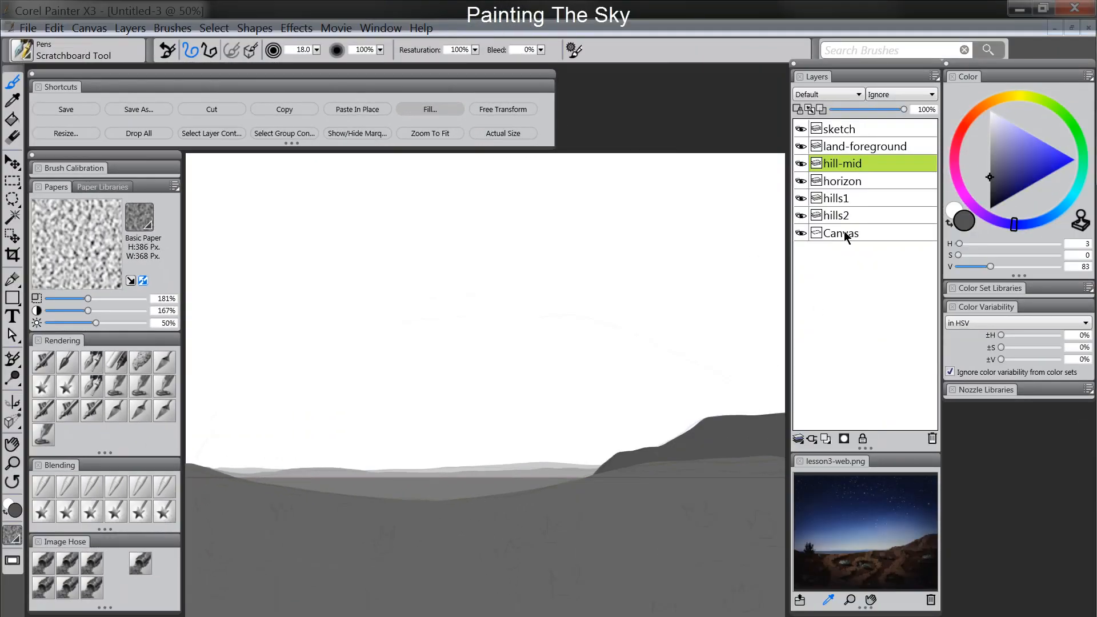
{"action": "left_click", "coordinate": [842, 233]}
{"action": "left_click", "coordinate": [827, 439]}
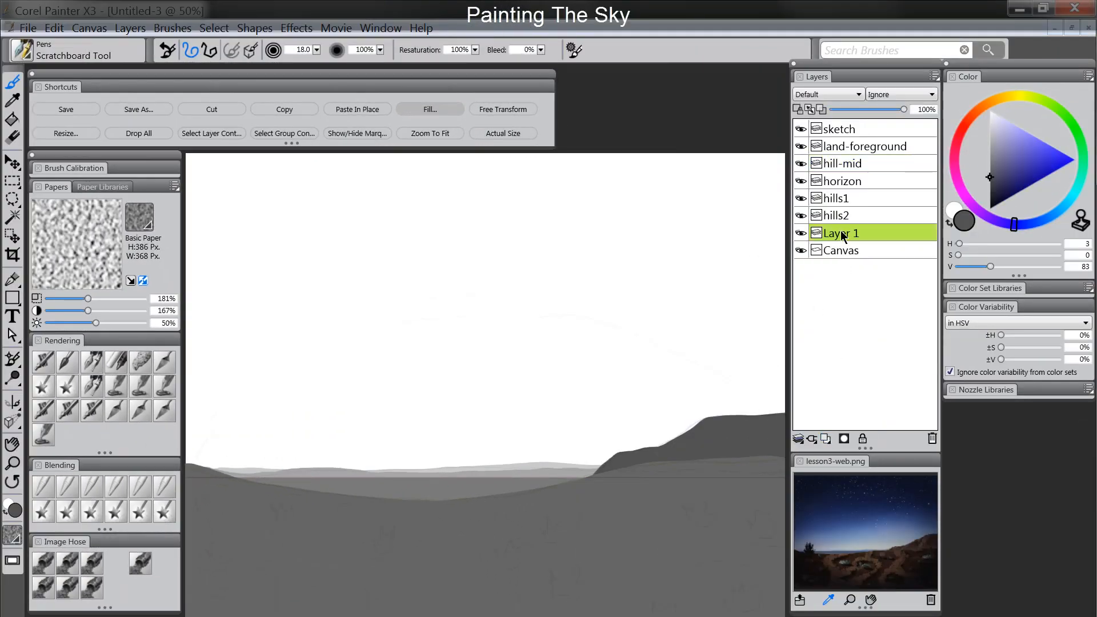
{"action": "double_click", "coordinate": [841, 231]}
{"action": "type", "text": "sky"}
{"action": "key", "text": "Return"}
- Fill the sky layer with a near-black neutral grey of value 39 using the Paint Bucket
{"action": "left_click_drag", "start_coordinate": [993, 183], "coordinate": [989, 201]}
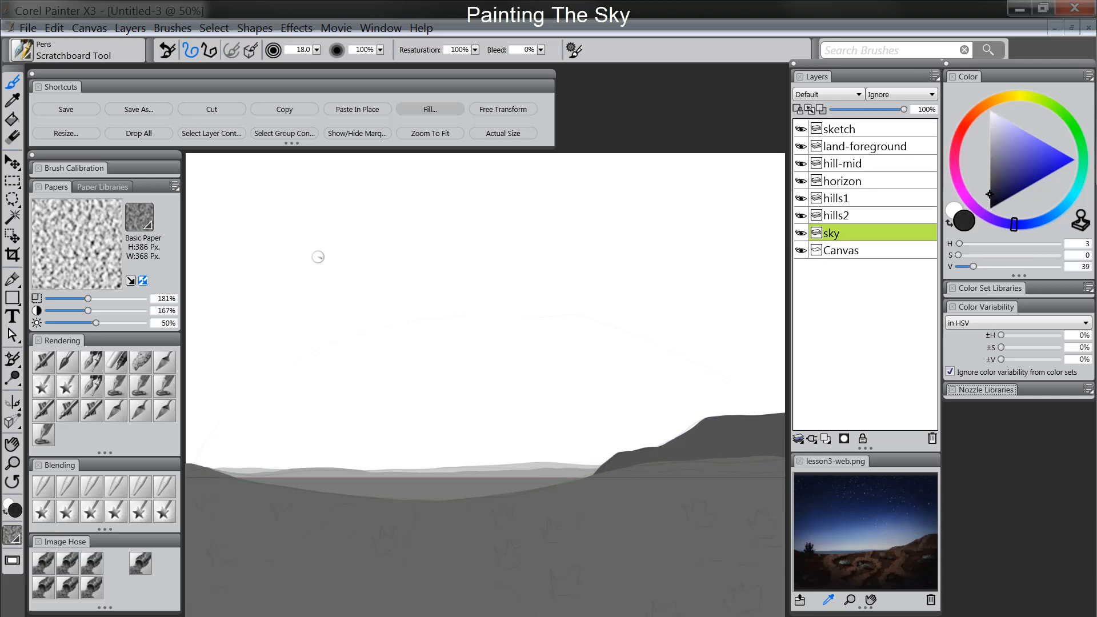
{"action": "left_click", "coordinate": [10, 119]}
{"action": "left_click", "coordinate": [627, 451]}
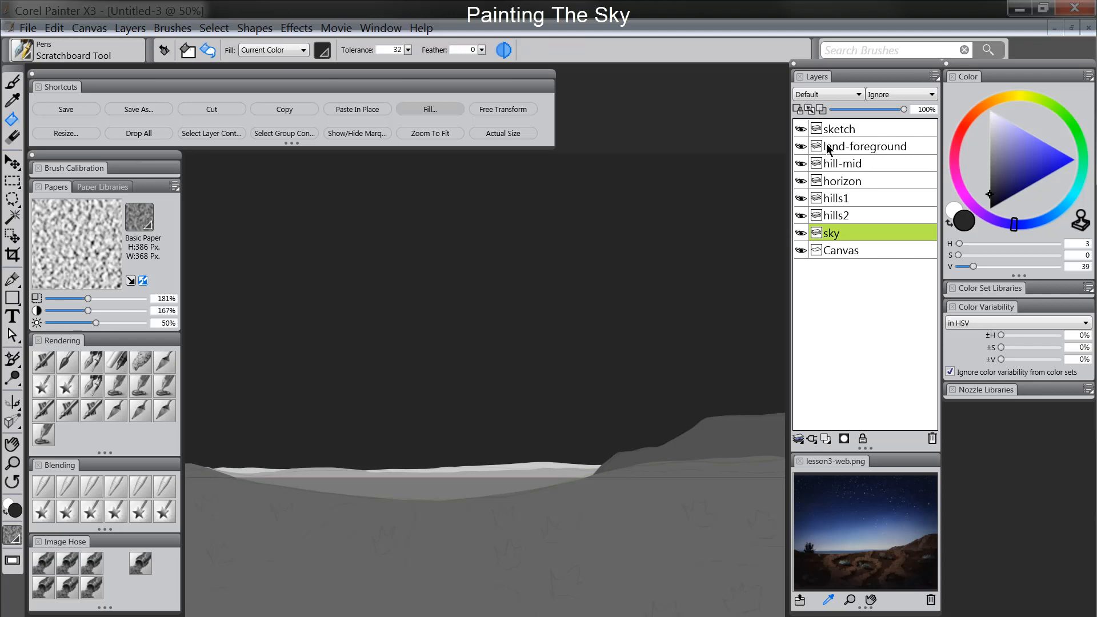
- Hide the sketch layer
{"action": "left_click", "coordinate": [849, 131]}
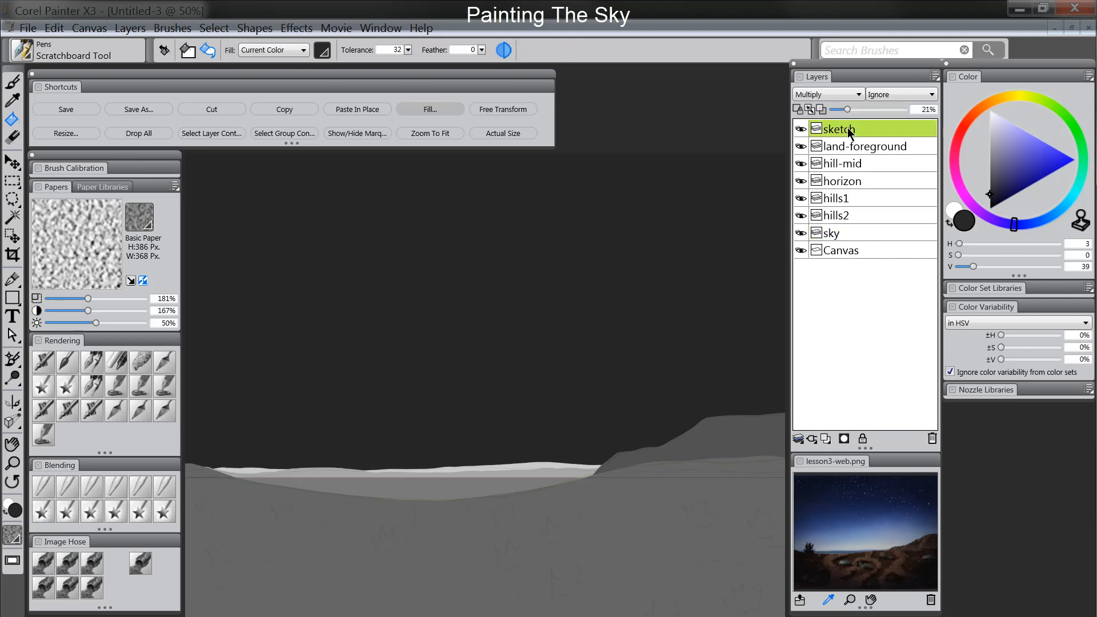
{"action": "left_click", "coordinate": [802, 131]}
{"action": "left_click", "coordinate": [12, 464]}
{"action": "left_click", "coordinate": [503, 432], "text": "alt"}
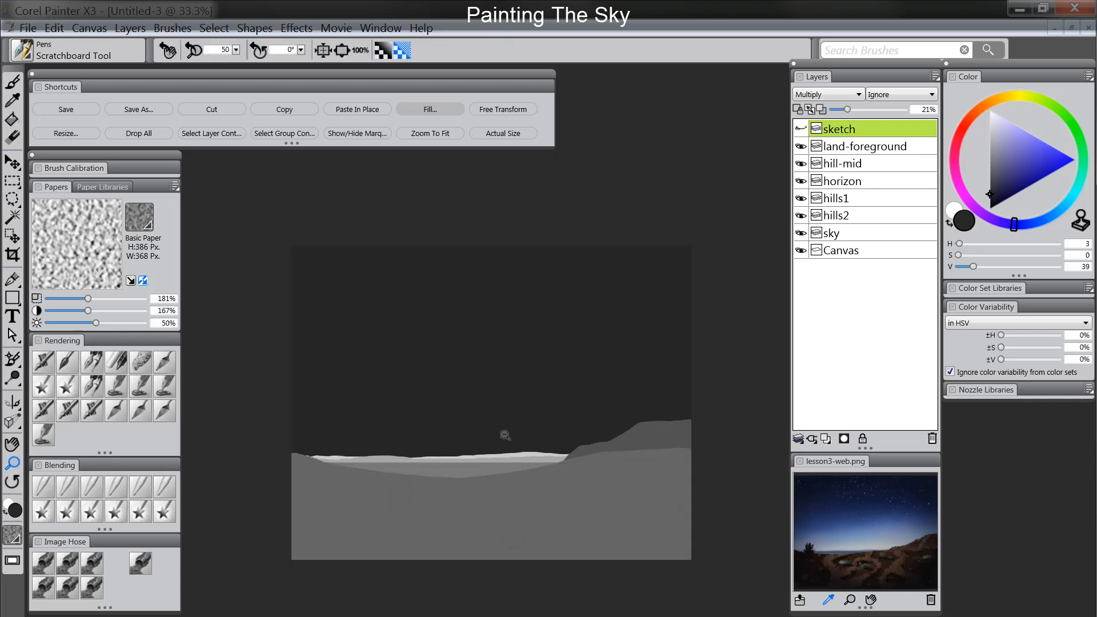
- Airbrush a soft glow on the sky layer with the Digital Airbrush, using light grey to white brightest near the horizon
{"action": "left_click", "coordinate": [43, 362]}
{"action": "left_click", "coordinate": [837, 232]}
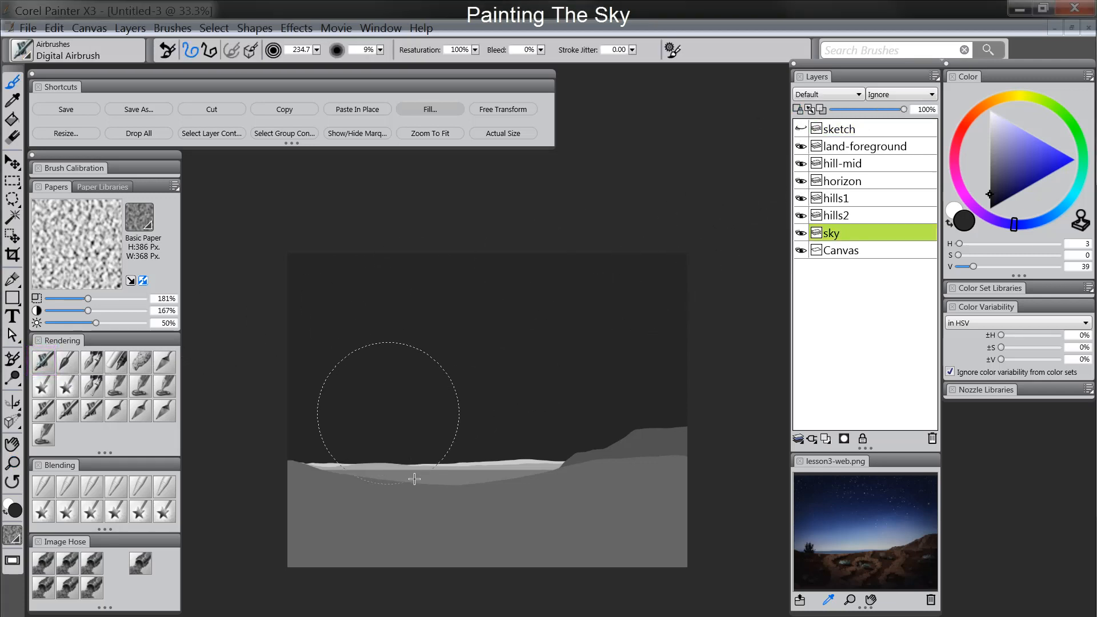
{"action": "mouse_move", "coordinate": [415, 479]}
{"action": "left_mouse_down"}
{"action": "mouse_move", "coordinate": [451, 514]}
{"action": "mouse_move", "coordinate": [514, 503]}
{"action": "mouse_move", "coordinate": [479, 509]}
{"action": "left_mouse_up"}
{"action": "left_click_drag", "start_coordinate": [998, 144], "coordinate": [983, 134]}
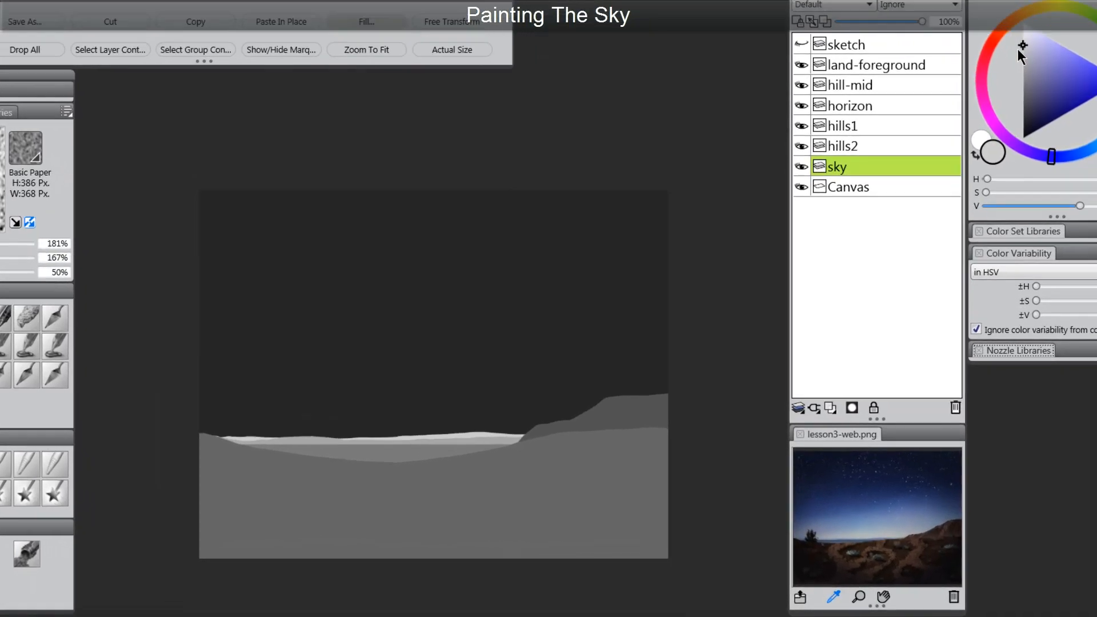
{"action": "mouse_move", "coordinate": [501, 424]}
{"action": "left_mouse_down"}
{"action": "mouse_move", "coordinate": [220, 426]}
{"action": "mouse_move", "coordinate": [118, 446]}
{"action": "mouse_move", "coordinate": [251, 404]}
{"action": "mouse_move", "coordinate": [434, 383]}
{"action": "mouse_move", "coordinate": [688, 411]}
{"action": "mouse_move", "coordinate": [544, 346]}
{"action": "mouse_move", "coordinate": [398, 323]}
{"action": "mouse_move", "coordinate": [235, 364]}
{"action": "mouse_move", "coordinate": [156, 406]}
{"action": "mouse_move", "coordinate": [243, 347]}
{"action": "mouse_move", "coordinate": [416, 319]}
{"action": "mouse_move", "coordinate": [621, 364]}
{"action": "mouse_move", "coordinate": [426, 292]}
{"action": "mouse_move", "coordinate": [228, 311]}
{"action": "mouse_move", "coordinate": [137, 390]}
{"action": "mouse_move", "coordinate": [267, 290]}
{"action": "mouse_move", "coordinate": [436, 259]}
{"action": "mouse_move", "coordinate": [662, 327]}
{"action": "mouse_move", "coordinate": [669, 354]}
{"action": "mouse_move", "coordinate": [541, 252]}
{"action": "mouse_move", "coordinate": [425, 221]}
{"action": "mouse_move", "coordinate": [209, 253]}
{"action": "mouse_move", "coordinate": [134, 339]}
{"action": "mouse_move", "coordinate": [390, 227]}
{"action": "mouse_move", "coordinate": [596, 240]}
{"action": "mouse_move", "coordinate": [700, 338]}
{"action": "mouse_move", "coordinate": [628, 379]}
{"action": "mouse_move", "coordinate": [461, 442]}
{"action": "mouse_move", "coordinate": [556, 446]}
{"action": "mouse_move", "coordinate": [375, 440]}
{"action": "mouse_move", "coordinate": [223, 460]}
{"action": "mouse_move", "coordinate": [334, 408]}
{"action": "mouse_move", "coordinate": [237, 419]}
{"action": "mouse_move", "coordinate": [568, 455]}
{"action": "mouse_move", "coordinate": [372, 423]}
{"action": "mouse_move", "coordinate": [567, 438]}
{"action": "mouse_move", "coordinate": [563, 408]}
{"action": "mouse_move", "coordinate": [275, 419]}
{"action": "mouse_move", "coordinate": [282, 400]}
{"action": "mouse_move", "coordinate": [582, 399]}
{"action": "mouse_move", "coordinate": [533, 397]}
{"action": "mouse_move", "coordinate": [653, 416]}
{"action": "mouse_move", "coordinate": [468, 350]}
{"action": "mouse_move", "coordinate": [305, 362]}
{"action": "mouse_move", "coordinate": [614, 385]}
{"action": "mouse_move", "coordinate": [304, 357]}
{"action": "mouse_move", "coordinate": [233, 406]}
{"action": "mouse_move", "coordinate": [494, 372]}
{"action": "mouse_move", "coordinate": [295, 360]}
{"action": "mouse_move", "coordinate": [201, 429]}
{"action": "mouse_move", "coordinate": [421, 383]}
{"action": "mouse_move", "coordinate": [527, 418]}
{"action": "mouse_move", "coordinate": [605, 414]}
{"action": "mouse_move", "coordinate": [589, 372]}
{"action": "mouse_move", "coordinate": [595, 349]}
{"action": "mouse_move", "coordinate": [434, 311]}
{"action": "mouse_move", "coordinate": [530, 349]}
{"action": "mouse_move", "coordinate": [361, 307]}
{"action": "mouse_move", "coordinate": [155, 416]}
{"action": "mouse_move", "coordinate": [377, 384]}
{"action": "mouse_move", "coordinate": [510, 382]}
{"action": "mouse_move", "coordinate": [436, 396]}
{"action": "mouse_move", "coordinate": [329, 343]}
{"action": "mouse_move", "coordinate": [162, 444]}
{"action": "mouse_move", "coordinate": [269, 410]}
{"action": "mouse_move", "coordinate": [546, 417]}
{"action": "mouse_move", "coordinate": [479, 392]}
{"action": "mouse_move", "coordinate": [518, 350]}
{"action": "mouse_move", "coordinate": [585, 392]}
{"action": "mouse_move", "coordinate": [118, 417]}
{"action": "mouse_move", "coordinate": [546, 430]}
{"action": "mouse_move", "coordinate": [350, 392]}
{"action": "mouse_move", "coordinate": [503, 399]}
{"action": "mouse_move", "coordinate": [203, 416]}
{"action": "mouse_move", "coordinate": [523, 418]}
{"action": "mouse_move", "coordinate": [372, 416]}
{"action": "mouse_move", "coordinate": [516, 392]}
{"action": "mouse_move", "coordinate": [362, 384]}
{"action": "mouse_move", "coordinate": [497, 402]}
{"action": "mouse_move", "coordinate": [458, 369]}
{"action": "mouse_move", "coordinate": [591, 421]}
{"action": "mouse_move", "coordinate": [515, 412]}
{"action": "mouse_move", "coordinate": [204, 423]}
{"action": "mouse_move", "coordinate": [445, 384]}
{"action": "mouse_move", "coordinate": [620, 420]}
{"action": "mouse_move", "coordinate": [341, 341]}
{"action": "mouse_move", "coordinate": [571, 375]}
{"action": "mouse_move", "coordinate": [451, 342]}
{"action": "mouse_move", "coordinate": [561, 392]}
{"action": "mouse_move", "coordinate": [281, 354]}
{"action": "mouse_move", "coordinate": [427, 409]}
{"action": "mouse_move", "coordinate": [603, 442]}
{"action": "left_mouse_up"}
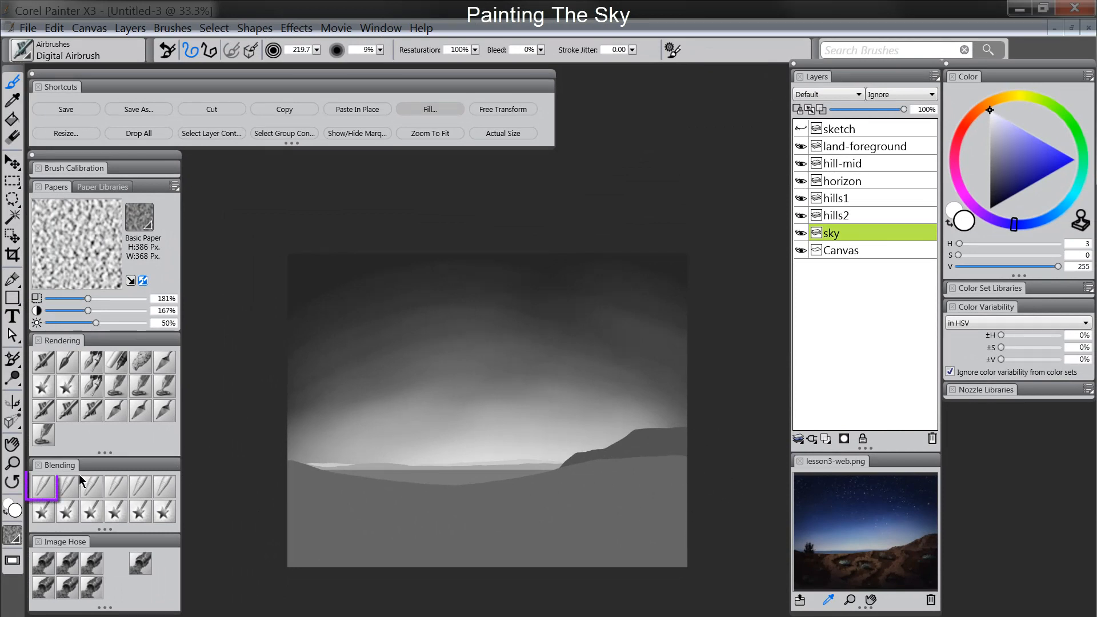
- Smooth the grey transitions across the sky with the Diffuse Blur blender
{"action": "left_click", "coordinate": [40, 486]}
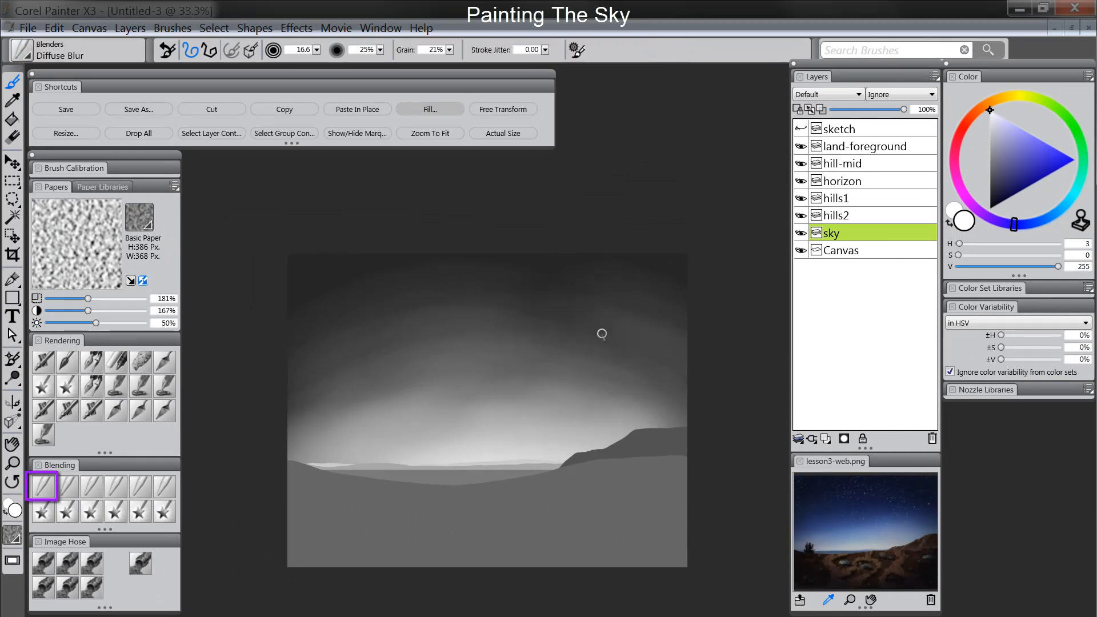
{"action": "left_click_drag", "start_coordinate": [345, 297], "coordinate": [327, 301]}
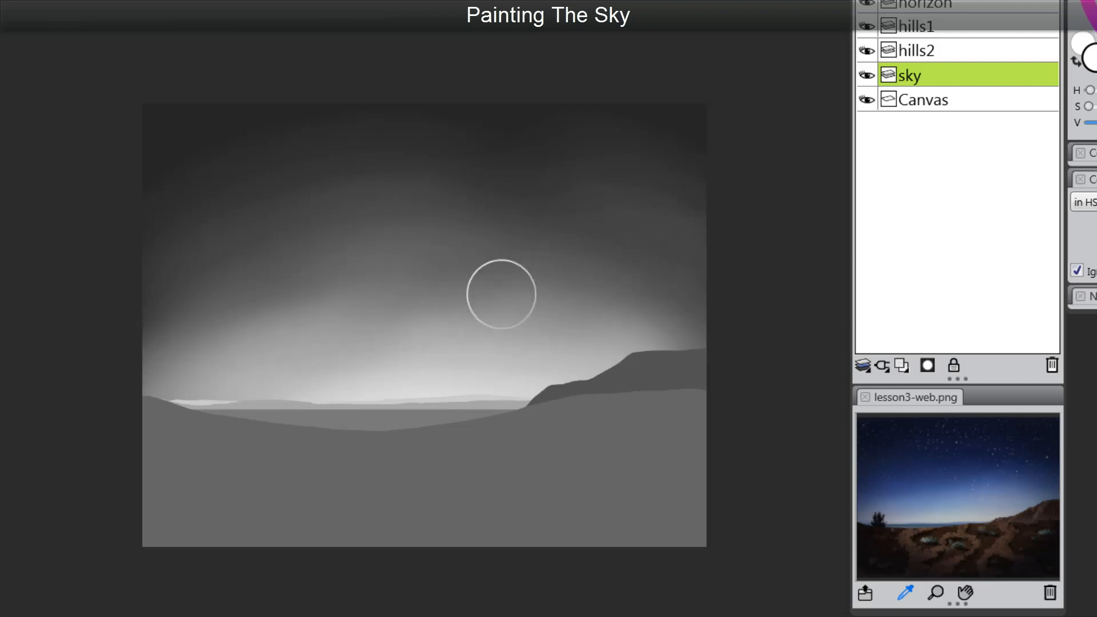
{"action": "left_click_drag", "start_coordinate": [438, 232], "coordinate": [441, 272]}
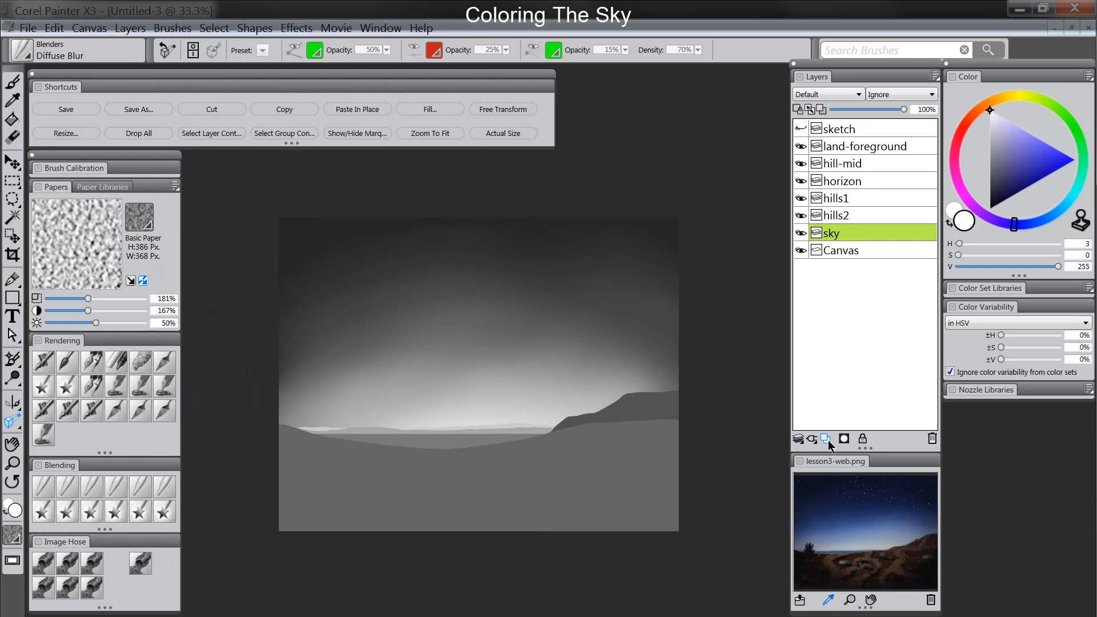
- Add a layer named "sky-color" directly above the sky layer and set its composite method to Multiply
{"action": "left_click", "coordinate": [826, 440]}
{"action": "double_click", "coordinate": [842, 235]}
{"action": "type", "text": "s"}
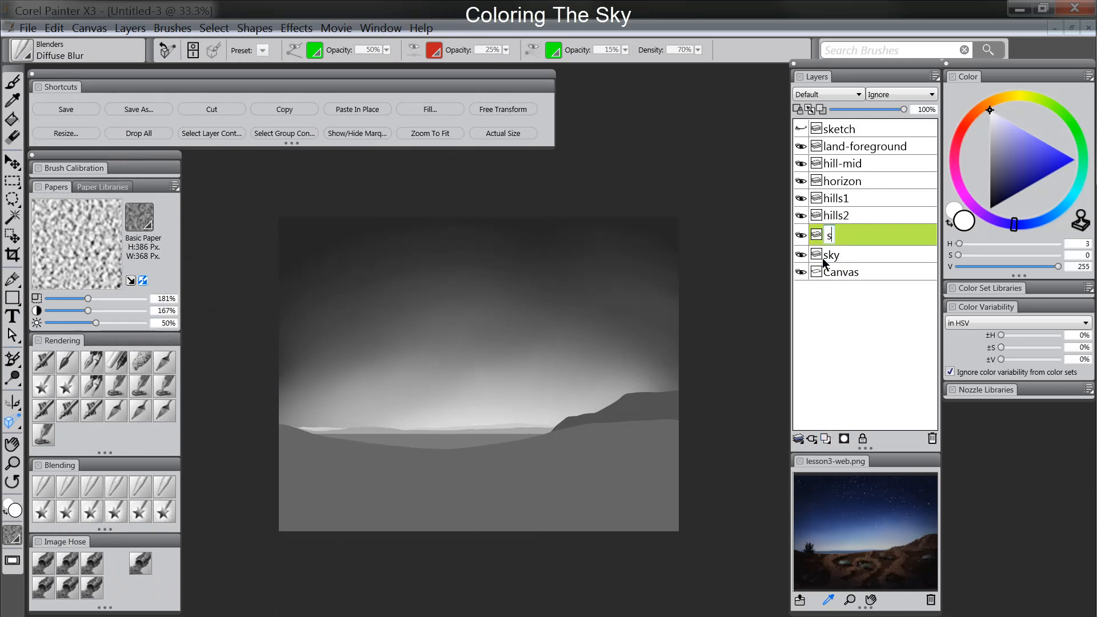
{"action": "type", "text": "ky-color"}
{"action": "key", "text": "Return"}
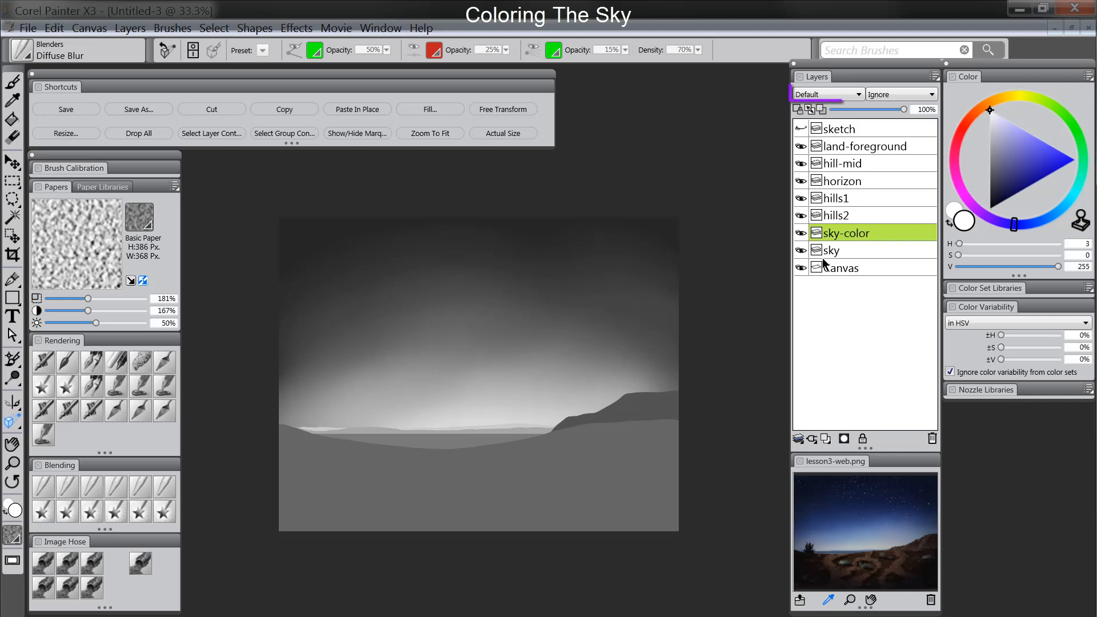
{"action": "left_click", "coordinate": [831, 96]}
{"action": "left_click", "coordinate": [820, 199]}
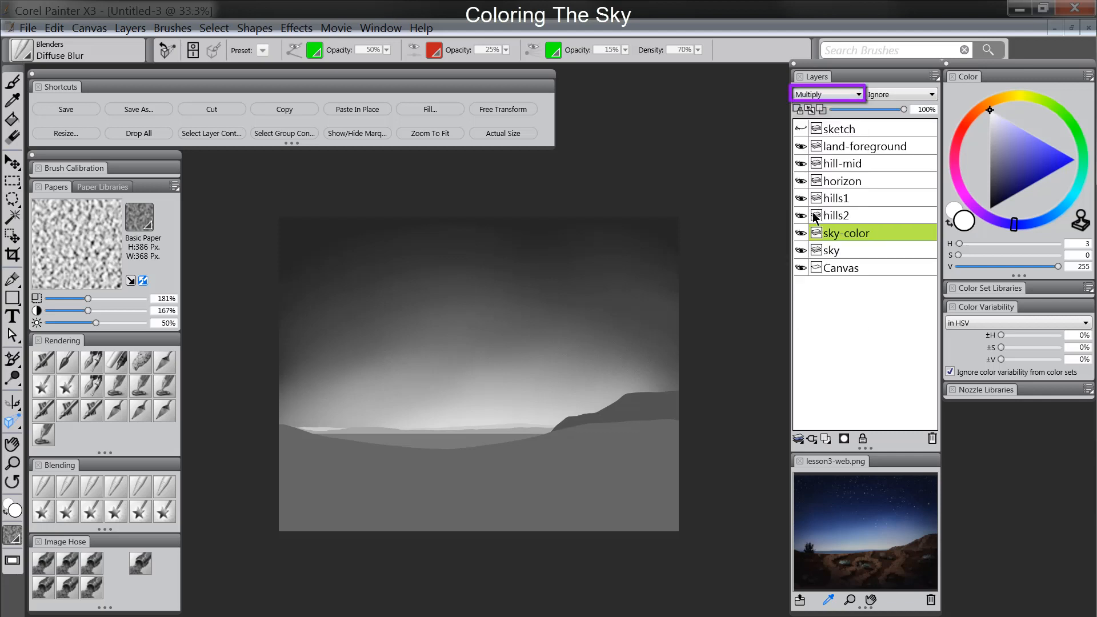
- Fill the sky-color layer with light blue of hue 236, saturation 255 and value 207
{"action": "left_click", "coordinate": [1055, 216]}
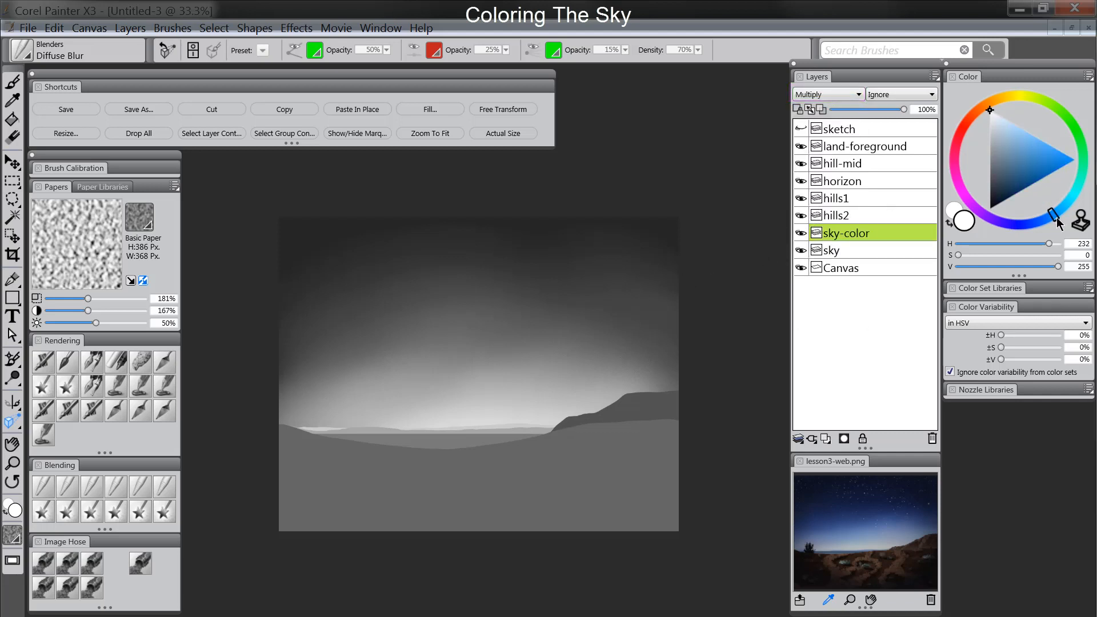
{"action": "left_click", "coordinate": [1029, 134]}
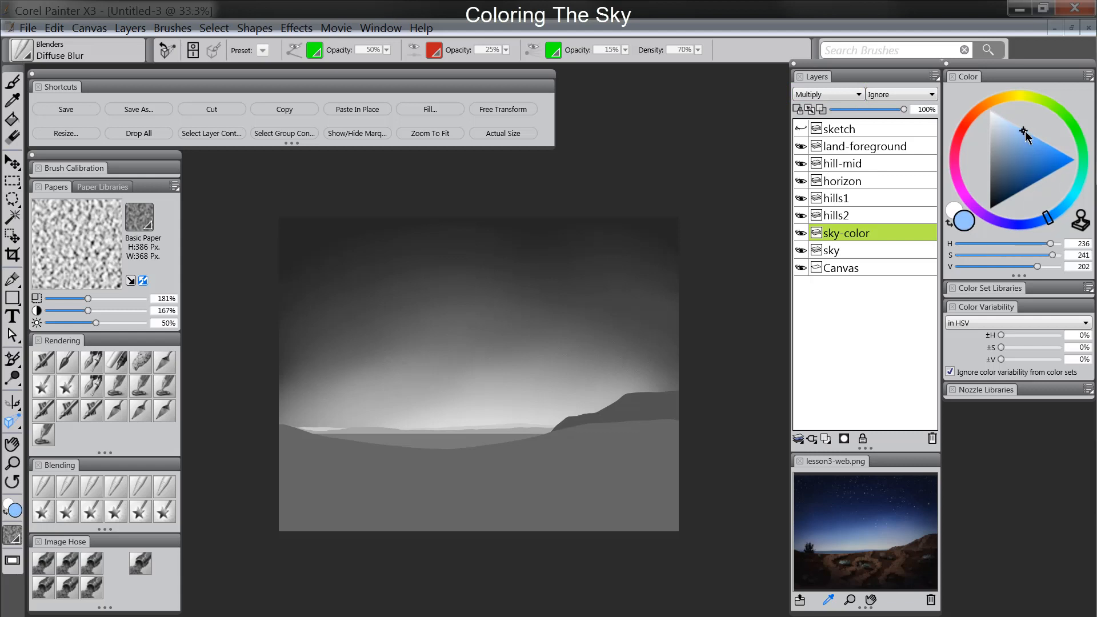
{"action": "left_click", "coordinate": [434, 109]}
{"action": "left_click", "coordinate": [587, 396]}
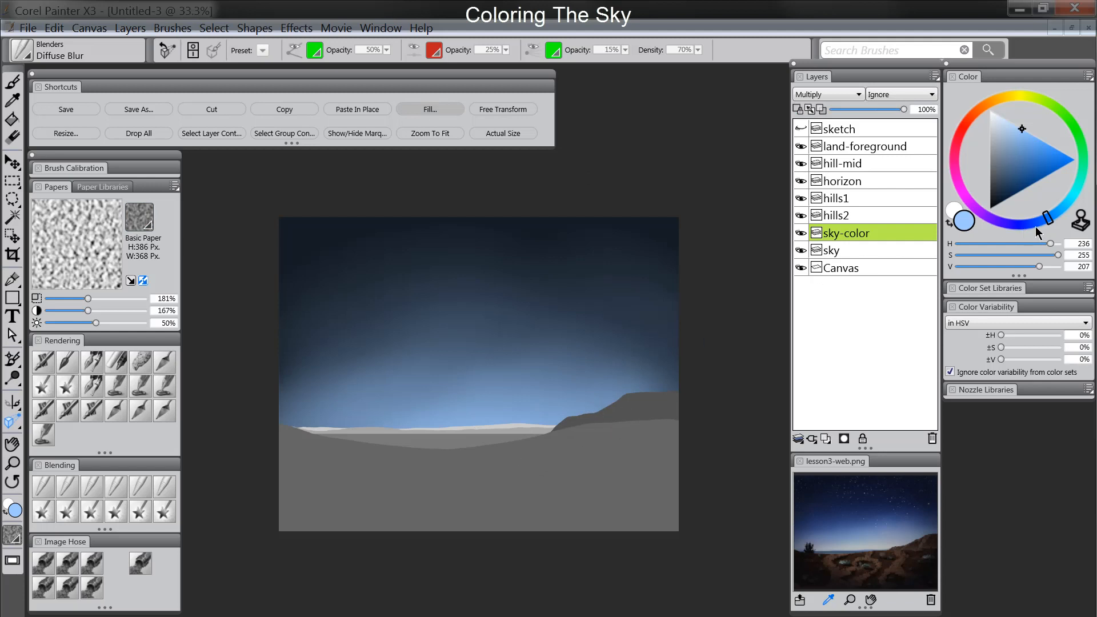
- Darken the upper sky with the Digital Airbrush in deep navy blue of hue 245, saturation 255 and value 54
{"action": "left_click", "coordinate": [43, 364]}
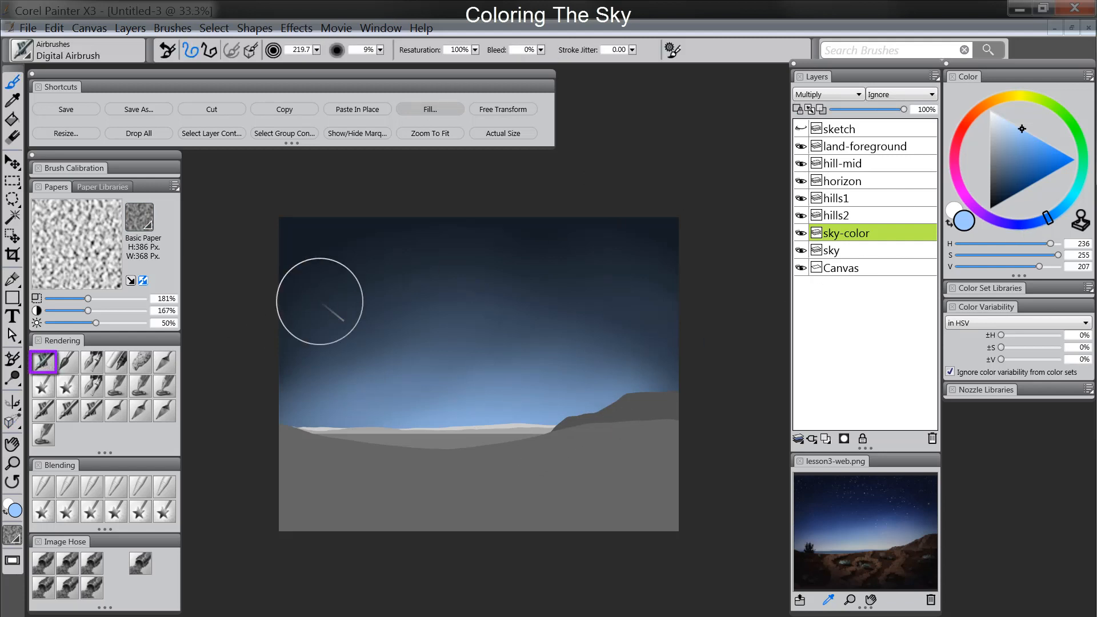
{"action": "left_click", "coordinate": [1026, 188]}
{"action": "left_click", "coordinate": [1035, 218]}
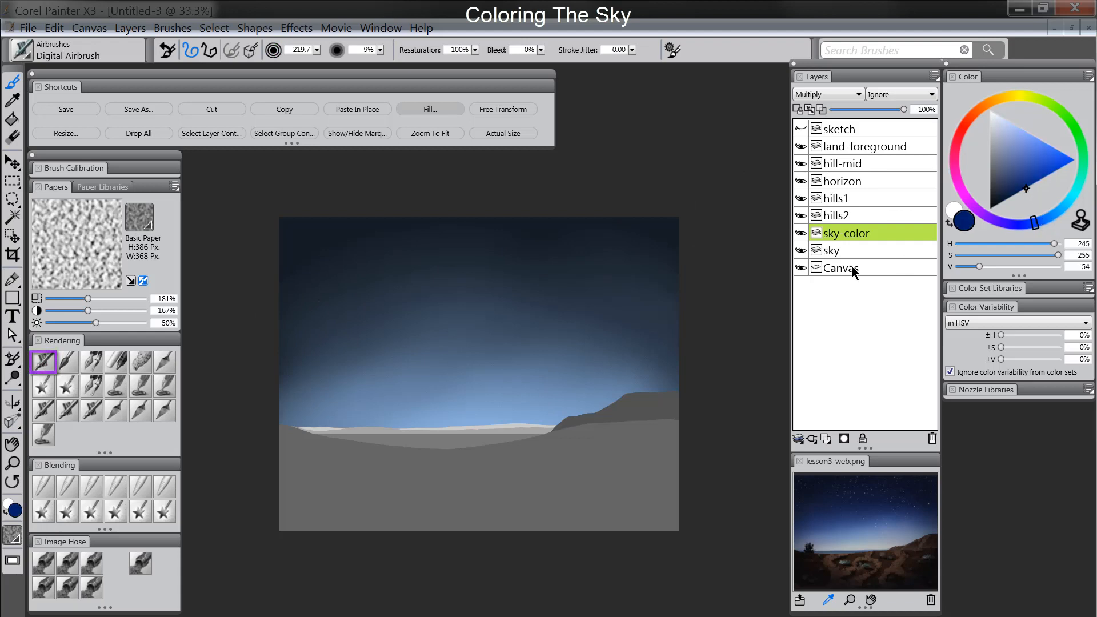
{"action": "mouse_move", "coordinate": [590, 253]}
{"action": "left_mouse_down"}
{"action": "mouse_move", "coordinate": [646, 320]}
{"action": "mouse_move", "coordinate": [730, 308]}
{"action": "mouse_move", "coordinate": [680, 269]}
{"action": "mouse_move", "coordinate": [725, 318]}
{"action": "left_mouse_up"}
{"action": "mouse_move", "coordinate": [723, 245]}
{"action": "left_mouse_down"}
{"action": "mouse_move", "coordinate": [626, 214]}
{"action": "mouse_move", "coordinate": [375, 219]}
{"action": "mouse_move", "coordinate": [280, 257]}
{"action": "mouse_move", "coordinate": [445, 236]}
{"action": "mouse_move", "coordinate": [556, 247]}
{"action": "mouse_move", "coordinate": [696, 288]}
{"action": "mouse_move", "coordinate": [557, 262]}
{"action": "mouse_move", "coordinate": [422, 274]}
{"action": "mouse_move", "coordinate": [252, 336]}
{"action": "mouse_move", "coordinate": [305, 314]}
{"action": "mouse_move", "coordinate": [529, 297]}
{"action": "left_mouse_up"}
- Airbrush brighter blue into the sky and pale cyan-blue of hue 226 and value 223 along the horizon
{"action": "mouse_move", "coordinate": [1030, 175]}
{"action": "left_mouse_down"}
{"action": "mouse_move", "coordinate": [1049, 165]}
{"action": "mouse_move", "coordinate": [1052, 146]}
{"action": "left_mouse_up"}
{"action": "mouse_move", "coordinate": [659, 275]}
{"action": "left_mouse_down"}
{"action": "mouse_move", "coordinate": [342, 320]}
{"action": "mouse_move", "coordinate": [379, 328]}
{"action": "mouse_move", "coordinate": [487, 318]}
{"action": "mouse_move", "coordinate": [657, 351]}
{"action": "left_mouse_up"}
{"action": "left_click_drag", "start_coordinate": [1061, 213], "coordinate": [1066, 210]}
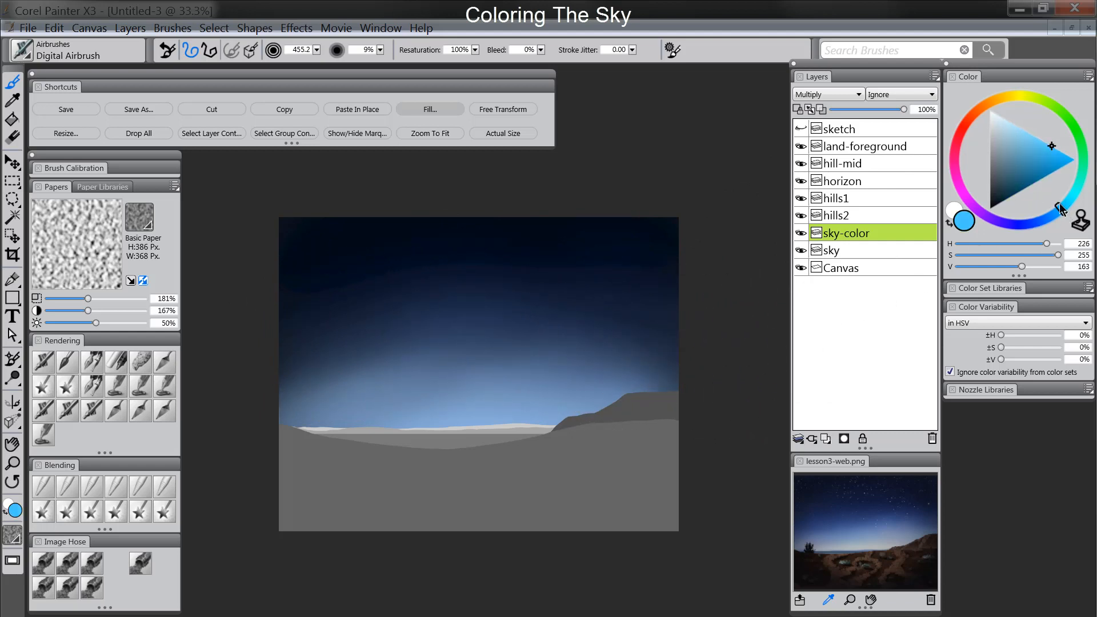
{"action": "left_click", "coordinate": [1020, 126]}
{"action": "mouse_move", "coordinate": [657, 461]}
{"action": "left_mouse_down"}
{"action": "mouse_move", "coordinate": [285, 454]}
{"action": "mouse_move", "coordinate": [669, 455]}
{"action": "mouse_move", "coordinate": [330, 443]}
{"action": "left_mouse_up"}
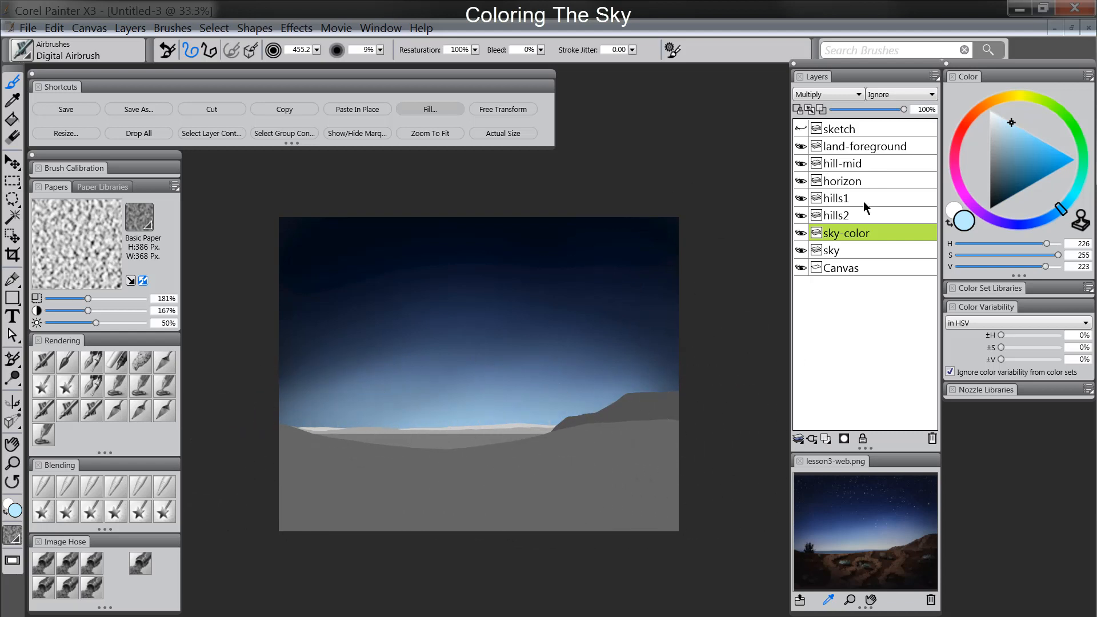
- Airbrush a pale yellow glow of hue 122, saturation 255 and value 243 along the horizon
{"action": "left_click", "coordinate": [1011, 99]}
{"action": "left_click", "coordinate": [998, 115]}
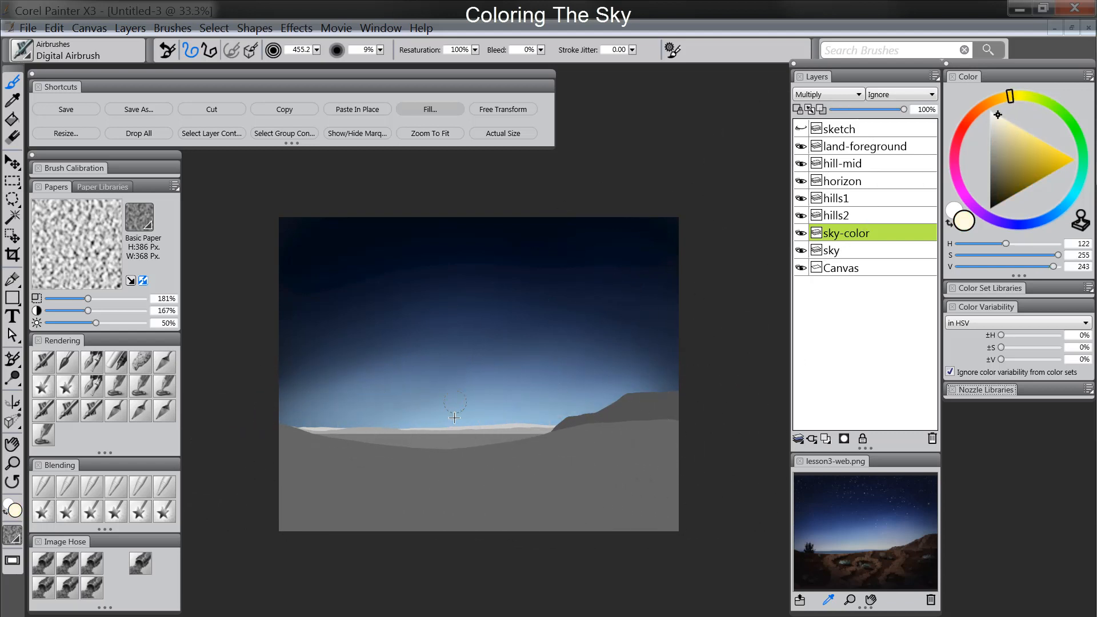
{"action": "mouse_move", "coordinate": [313, 440]}
{"action": "left_mouse_down"}
{"action": "mouse_move", "coordinate": [671, 441]}
{"action": "mouse_move", "coordinate": [381, 432]}
{"action": "mouse_move", "coordinate": [632, 431]}
{"action": "mouse_move", "coordinate": [339, 418]}
{"action": "mouse_move", "coordinate": [596, 416]}
{"action": "mouse_move", "coordinate": [330, 397]}
{"action": "mouse_move", "coordinate": [561, 404]}
{"action": "mouse_move", "coordinate": [503, 432]}
{"action": "left_mouse_up"}
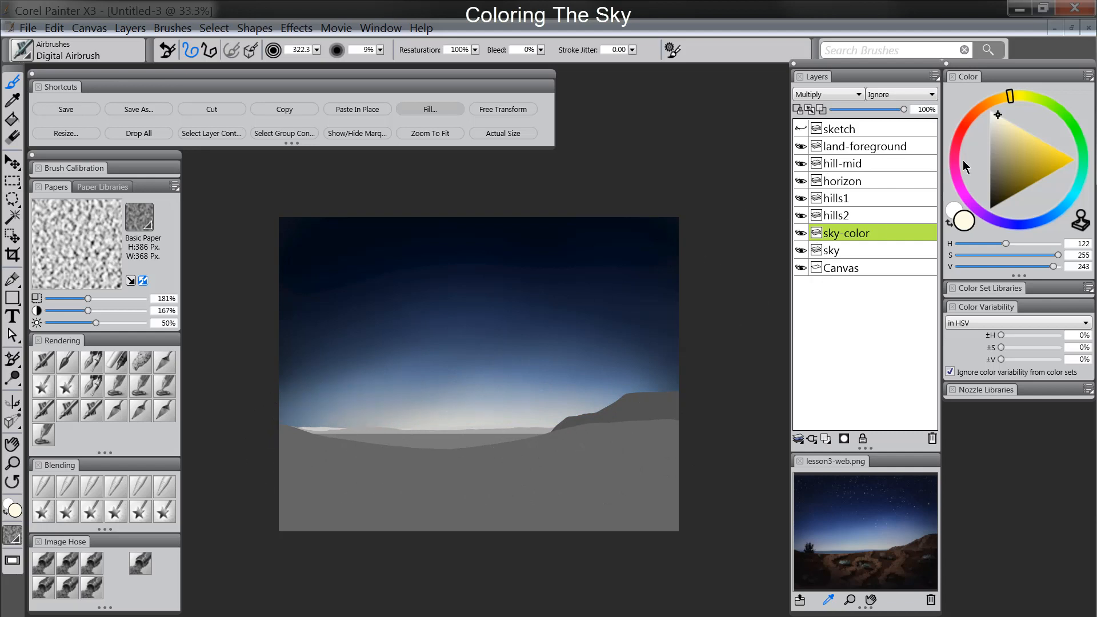
- Add a pale pink tint of hue 88, saturation 255 and value 227 to the horizon glow
{"action": "left_click", "coordinate": [978, 116]}
{"action": "left_click", "coordinate": [1009, 122]}
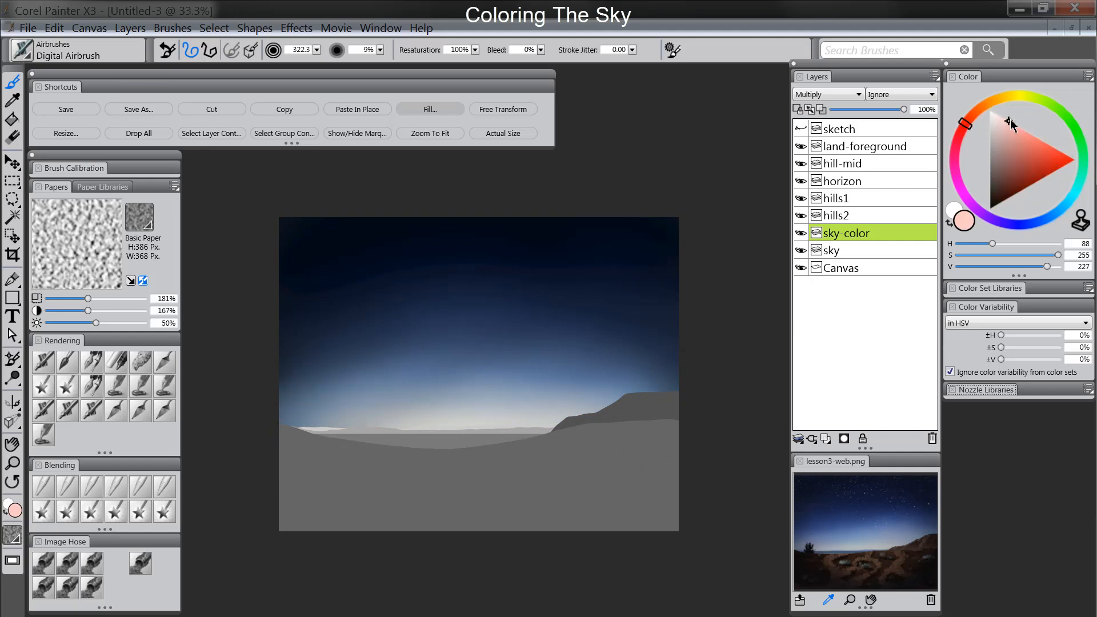
{"action": "left_click_drag", "start_coordinate": [547, 419], "coordinate": [546, 461]}
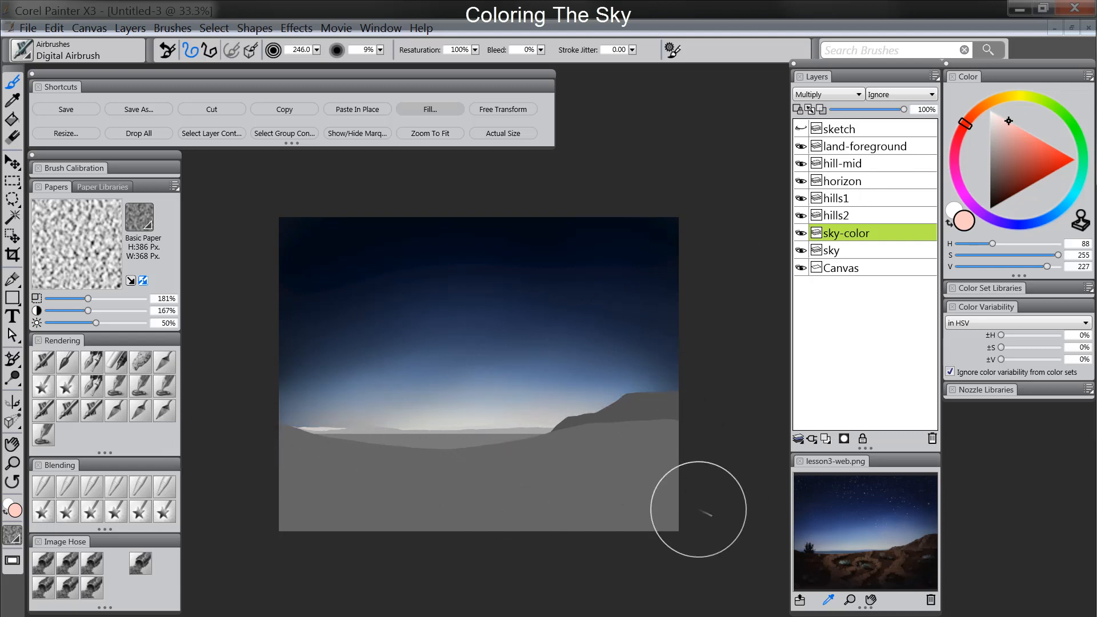
- Warm the horizon glow with light orange-yellow of hue 115 and value about 205, plus pale cream of value 245
{"action": "left_click", "coordinate": [1000, 100]}
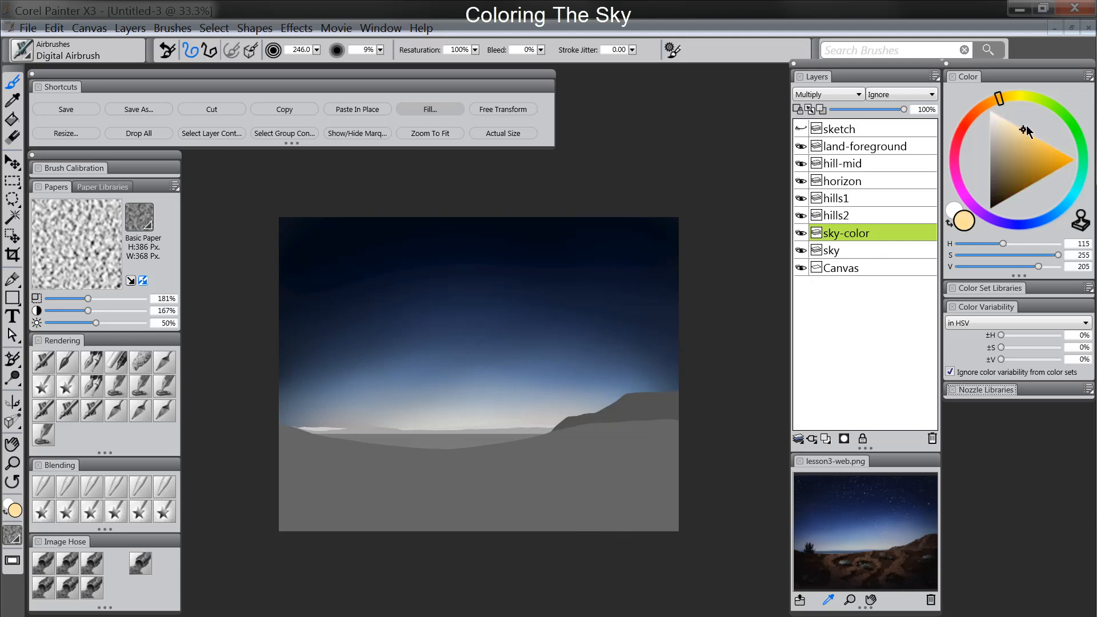
{"action": "left_click_drag", "start_coordinate": [522, 352], "coordinate": [521, 393]}
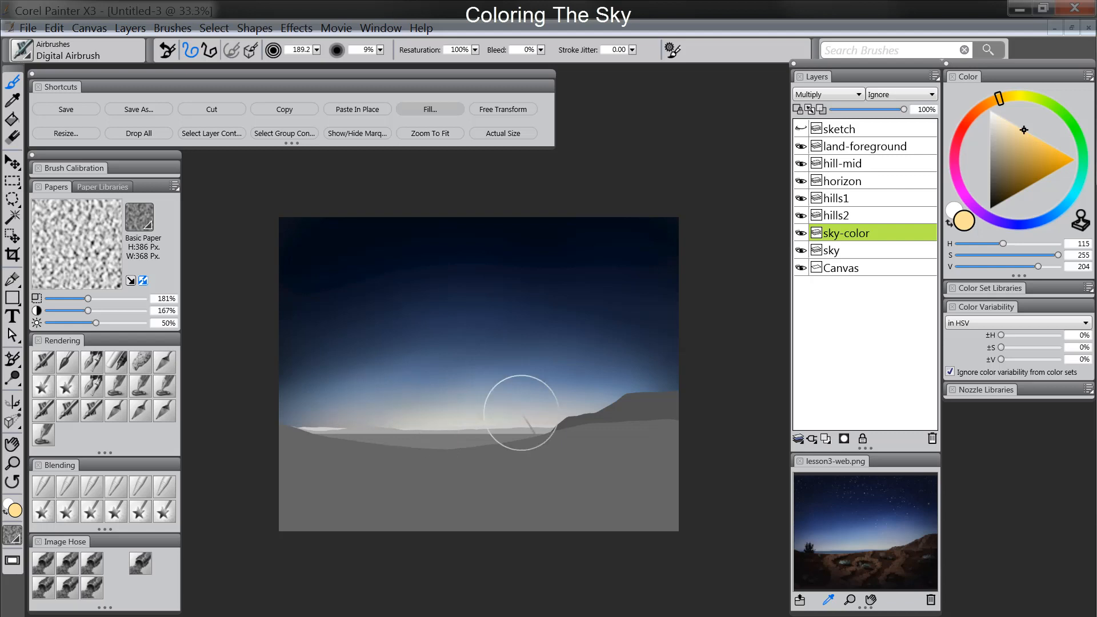
{"action": "left_click", "coordinate": [997, 112]}
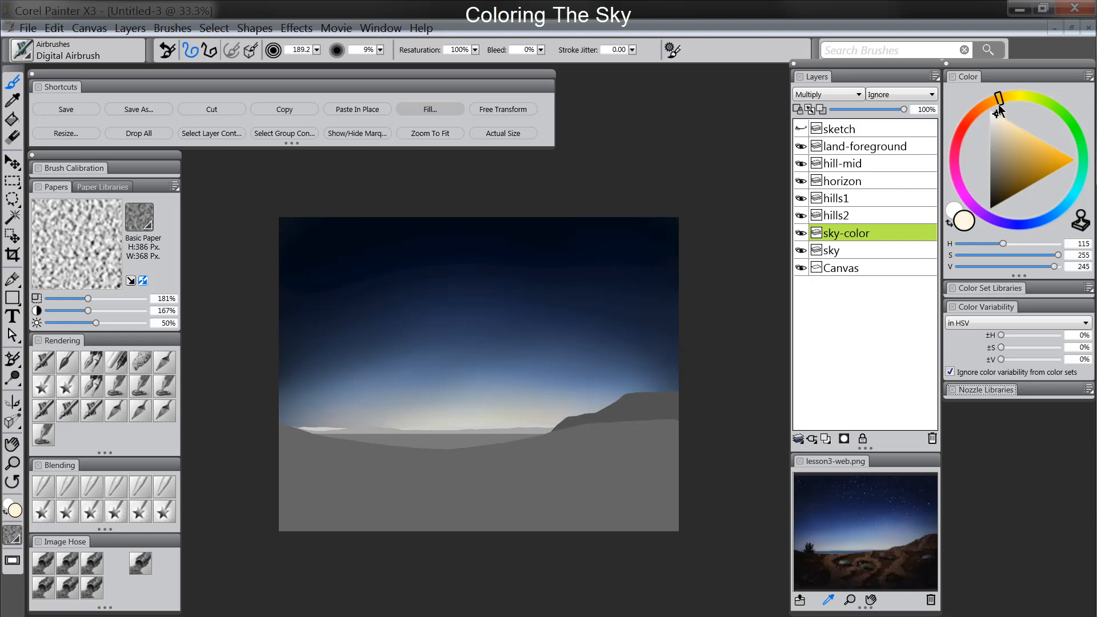
{"action": "mouse_move", "coordinate": [411, 446]}
{"action": "left_mouse_down"}
{"action": "mouse_move", "coordinate": [574, 439]}
{"action": "mouse_move", "coordinate": [444, 434]}
{"action": "mouse_move", "coordinate": [586, 438]}
{"action": "mouse_move", "coordinate": [393, 440]}
{"action": "mouse_move", "coordinate": [421, 438]}
{"action": "left_mouse_up"}
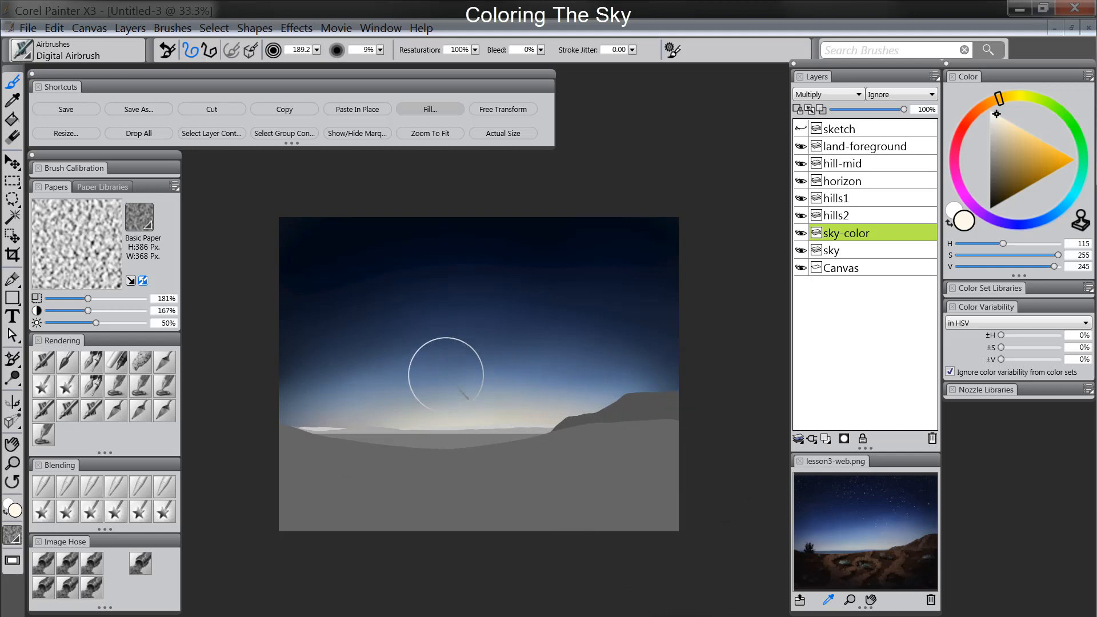
- Try brightening the upper sky by airbrushing light grey of value 209 on the sky layer, and undo the strokes
{"action": "left_click", "coordinate": [842, 251]}
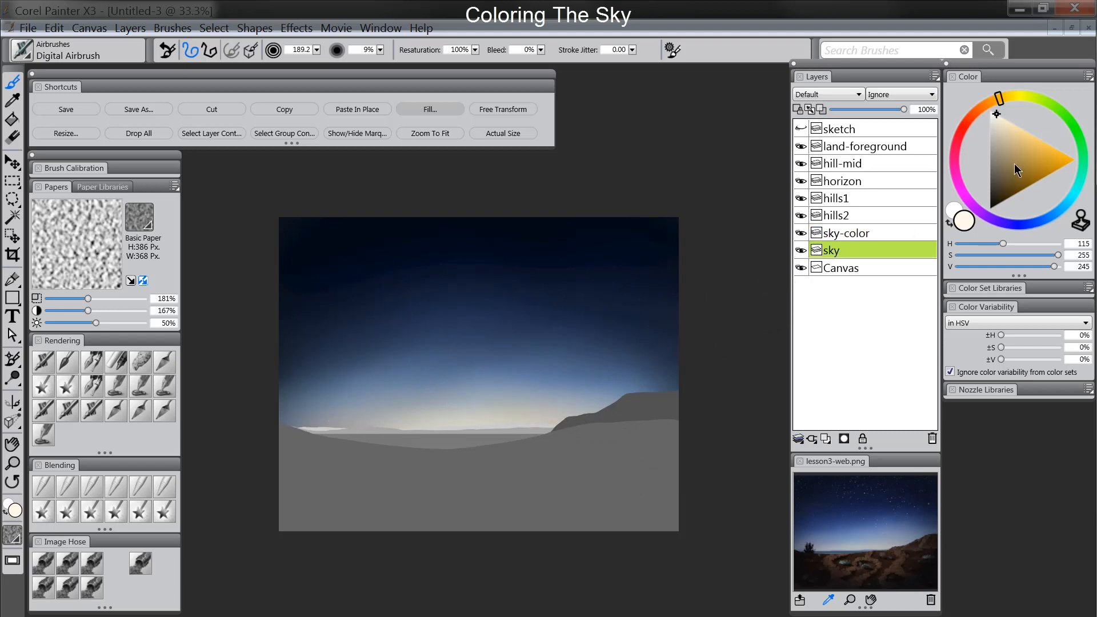
{"action": "mouse_move", "coordinate": [1015, 165]}
{"action": "left_mouse_down"}
{"action": "mouse_move", "coordinate": [985, 139]}
{"action": "mouse_move", "coordinate": [966, 184]}
{"action": "mouse_move", "coordinate": [975, 164]}
{"action": "left_mouse_up"}
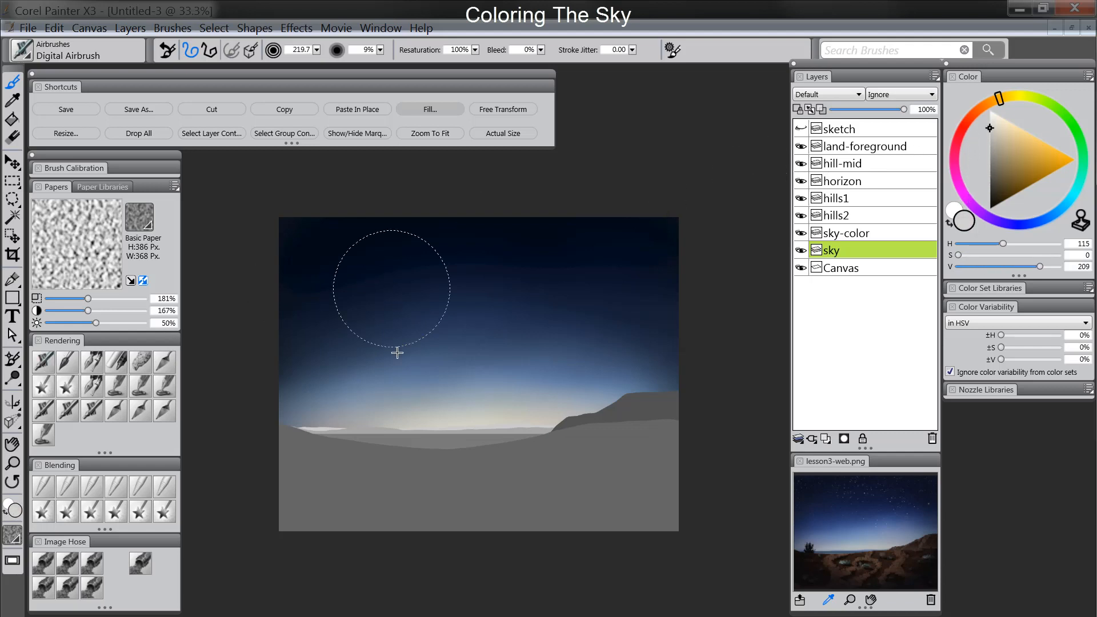
{"action": "mouse_move", "coordinate": [397, 353]}
{"action": "left_mouse_down"}
{"action": "mouse_move", "coordinate": [394, 366]}
{"action": "mouse_move", "coordinate": [476, 337]}
{"action": "left_mouse_up"}
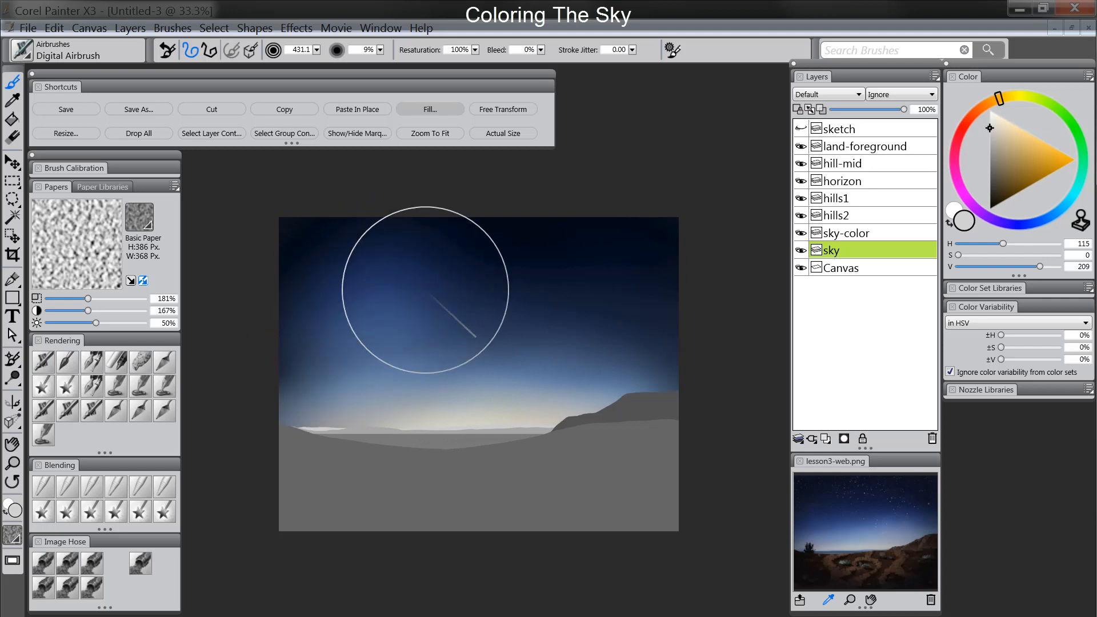
{"action": "mouse_move", "coordinate": [426, 290]}
{"action": "left_mouse_down"}
{"action": "mouse_move", "coordinate": [544, 270]}
{"action": "mouse_move", "coordinate": [624, 291]}
{"action": "mouse_move", "coordinate": [564, 310]}
{"action": "mouse_move", "coordinate": [587, 337]}
{"action": "mouse_move", "coordinate": [625, 322]}
{"action": "mouse_move", "coordinate": [519, 312]}
{"action": "mouse_move", "coordinate": [447, 347]}
{"action": "mouse_move", "coordinate": [677, 351]}
{"action": "mouse_move", "coordinate": [589, 347]}
{"action": "mouse_move", "coordinate": [312, 372]}
{"action": "mouse_move", "coordinate": [326, 403]}
{"action": "mouse_move", "coordinate": [744, 413]}
{"action": "left_mouse_up"}
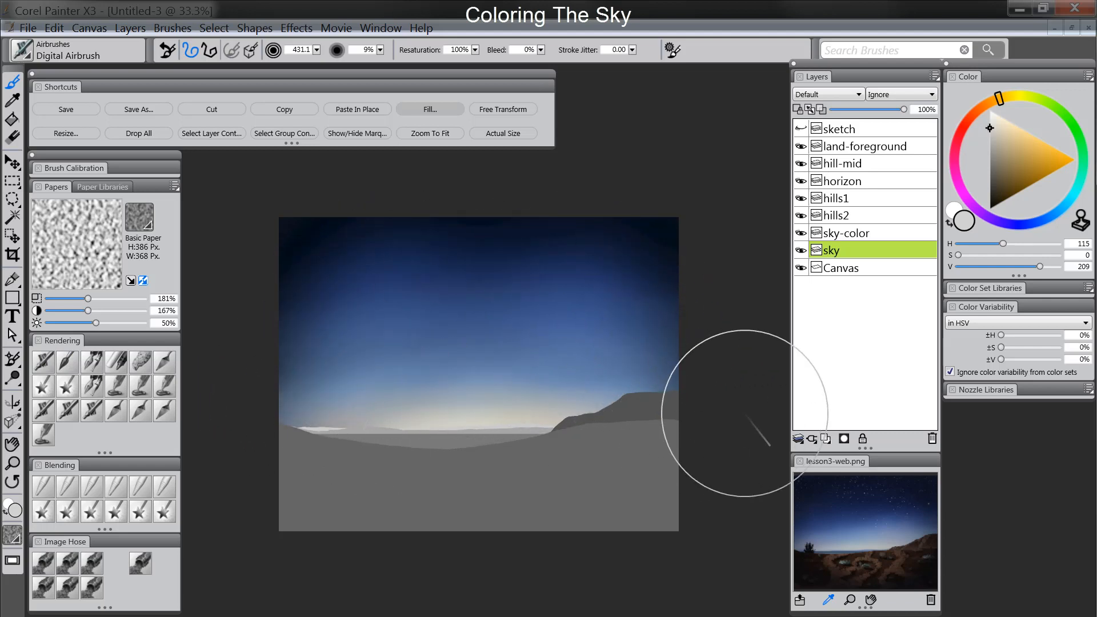
{"action": "key", "text": "ctrl+z"}
{"action": "key", "text": "ctrl+z"}
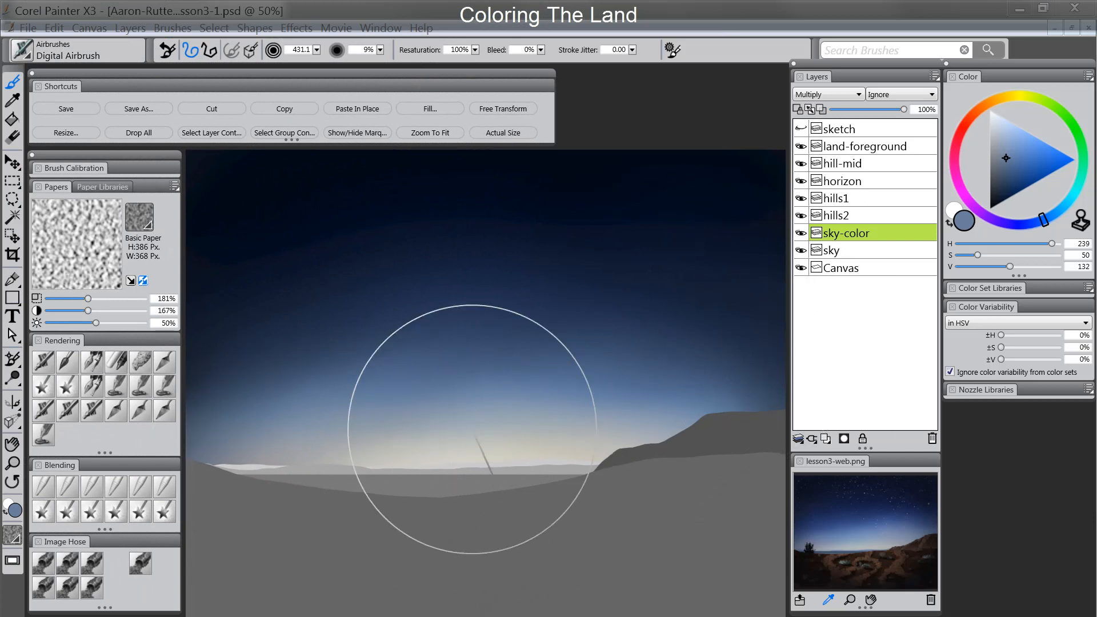
- Preserve transparency on the hills2 layer and recolor its hills with the Scratchboard Tool in muted blue sampled from the lower sky
{"action": "left_click", "coordinate": [845, 215]}
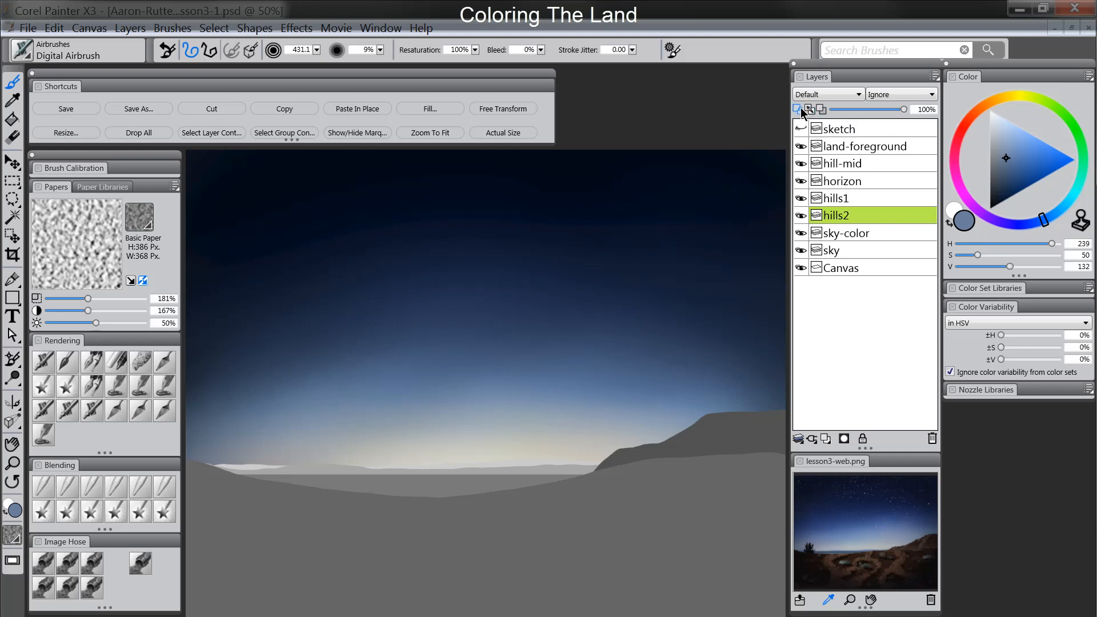
{"action": "left_click", "coordinate": [90, 371]}
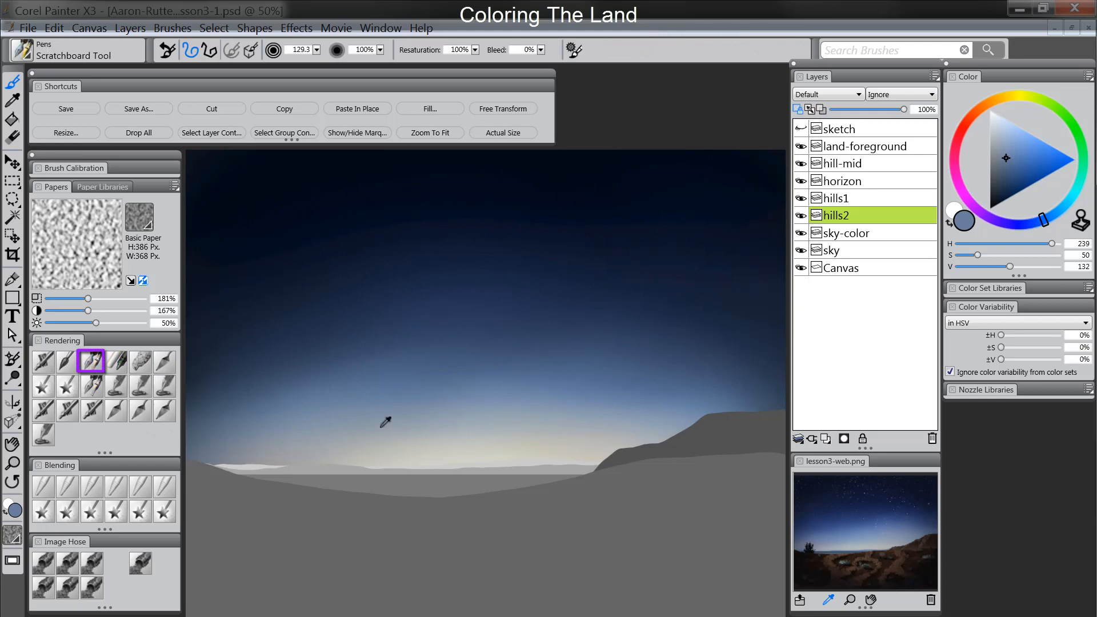
{"action": "left_click", "coordinate": [266, 415], "text": "alt"}
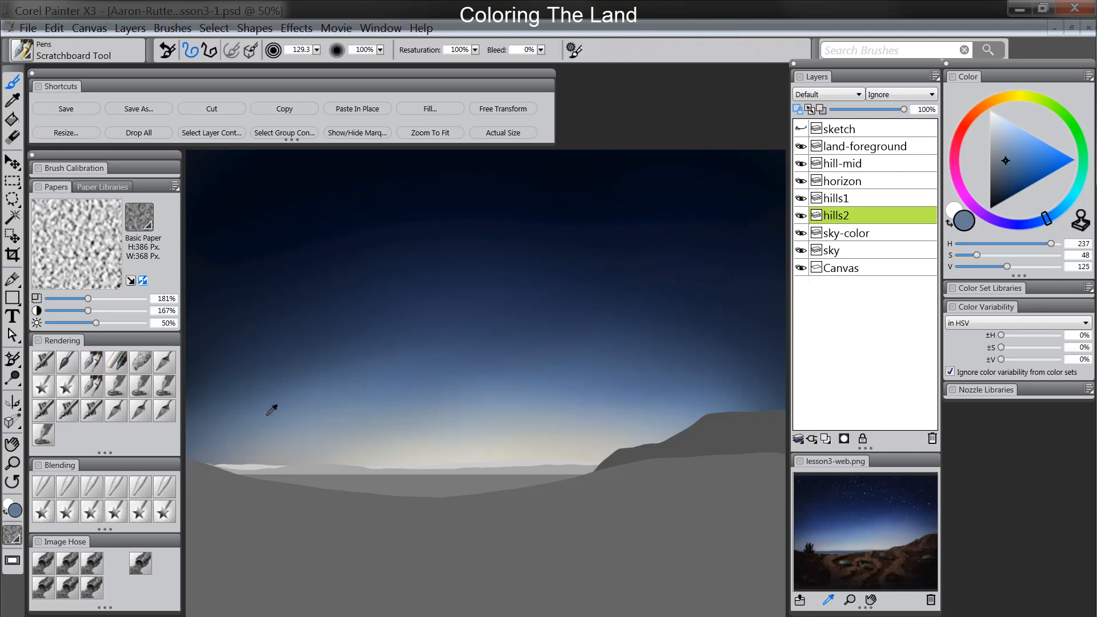
{"action": "left_click_drag", "start_coordinate": [223, 467], "coordinate": [683, 463]}
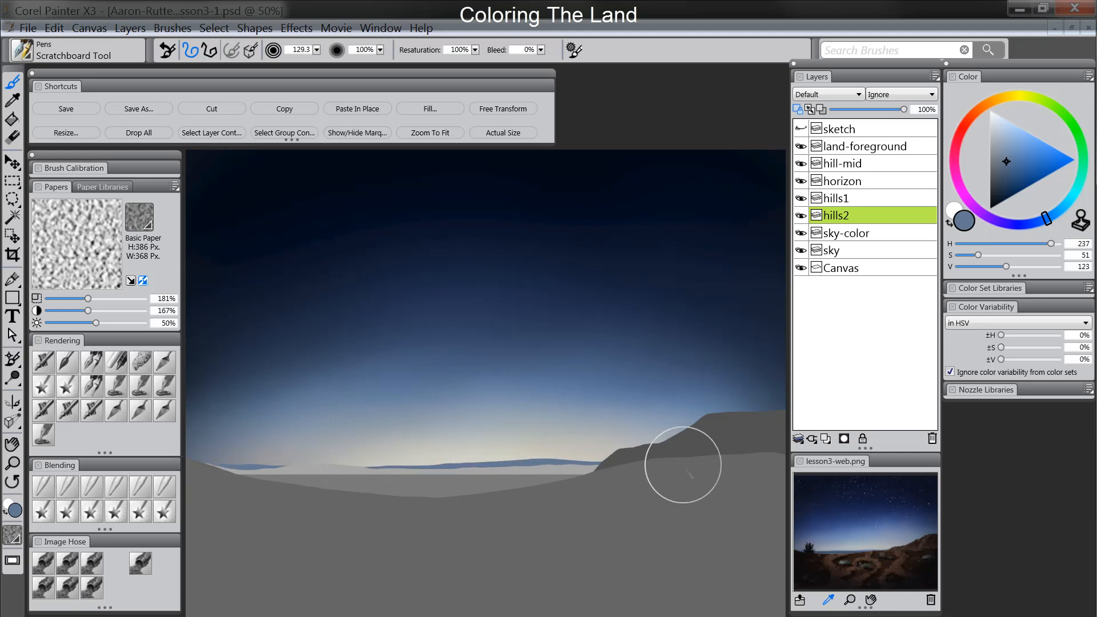
- Recolor hills2 in pale grey-blue of value 147 and hills1 in darker blue of value 103, both sampled from the sky
{"action": "left_click", "coordinate": [279, 433], "text": "alt"}
{"action": "left_click_drag", "start_coordinate": [257, 470], "coordinate": [639, 468]}
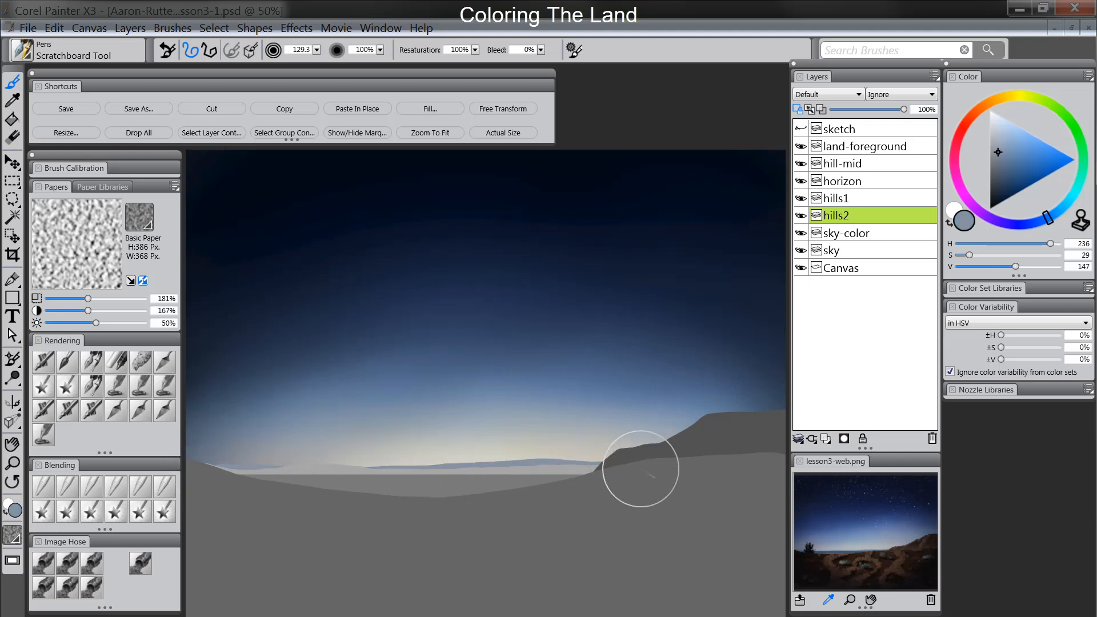
{"action": "left_click", "coordinate": [848, 200]}
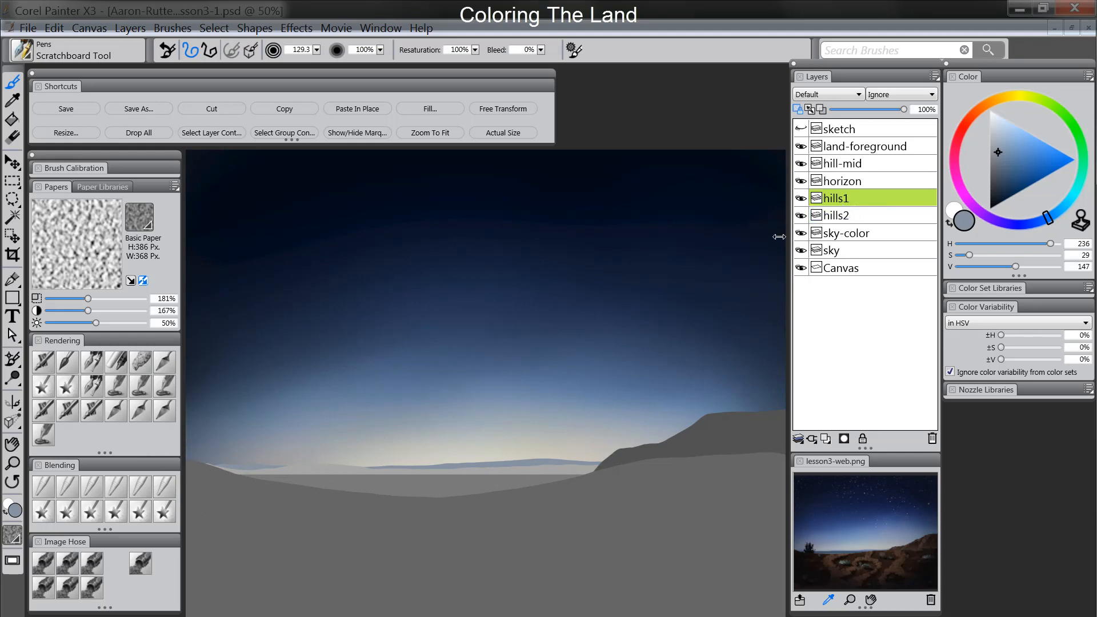
{"action": "left_click", "coordinate": [254, 407], "text": "alt"}
{"action": "left_click_drag", "start_coordinate": [223, 484], "coordinate": [497, 478]}
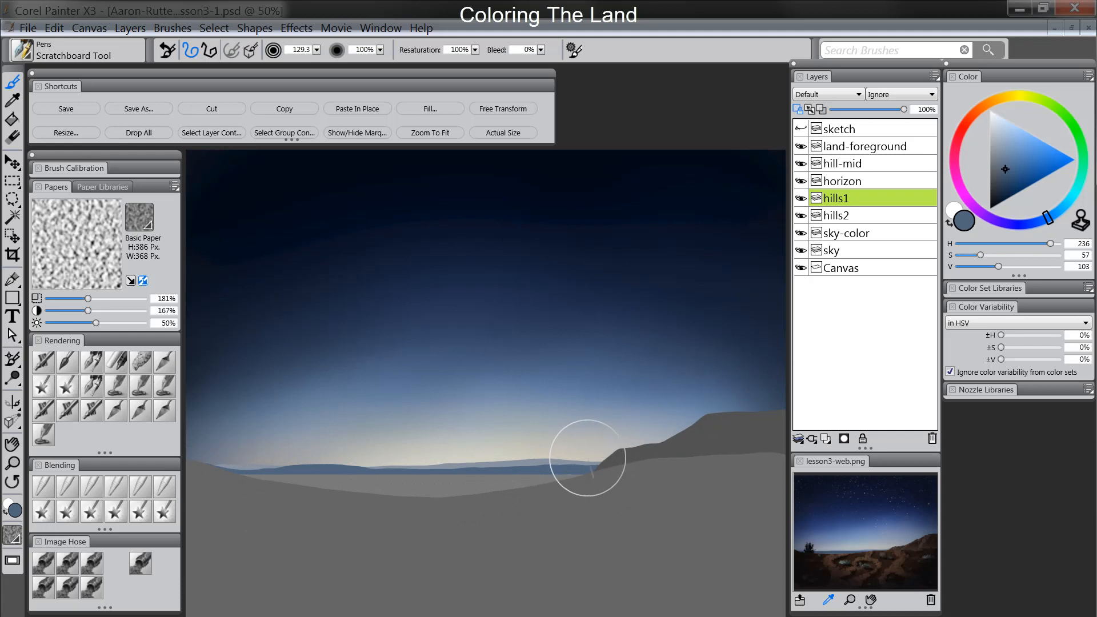
- Paint the water on the horizon layer in dark blue of hue 240, saturation 74 and value 65, sampled from the sky
{"action": "left_click", "coordinate": [848, 182]}
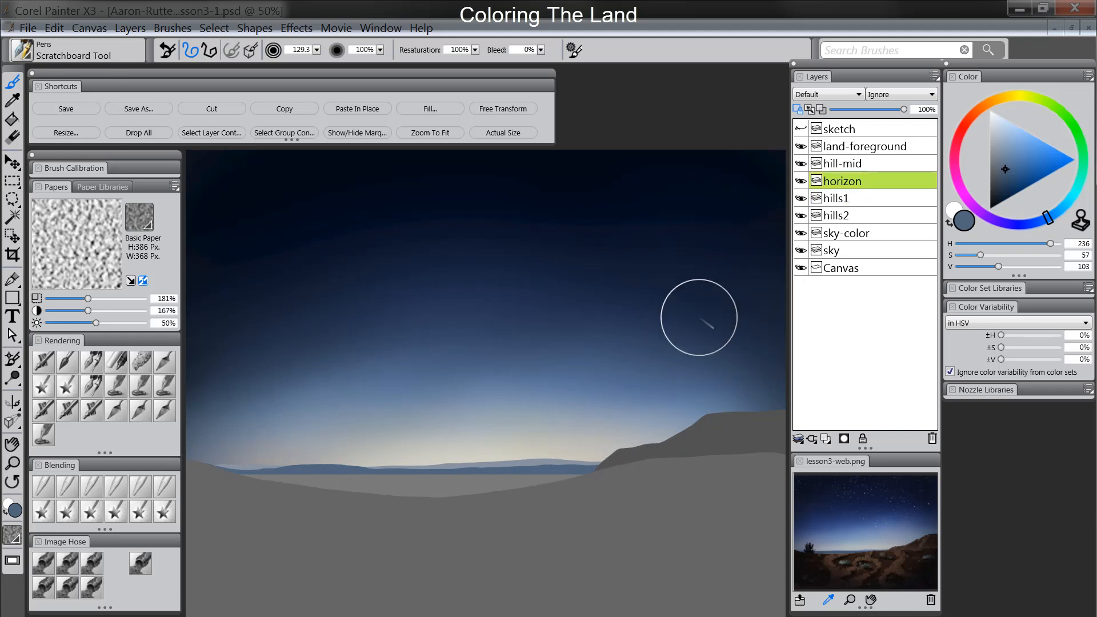
{"action": "left_click", "coordinate": [255, 377], "text": "alt"}
{"action": "mouse_move", "coordinate": [240, 475]}
{"action": "left_mouse_down"}
{"action": "mouse_move", "coordinate": [622, 480]}
{"action": "mouse_move", "coordinate": [325, 492]}
{"action": "left_mouse_up"}
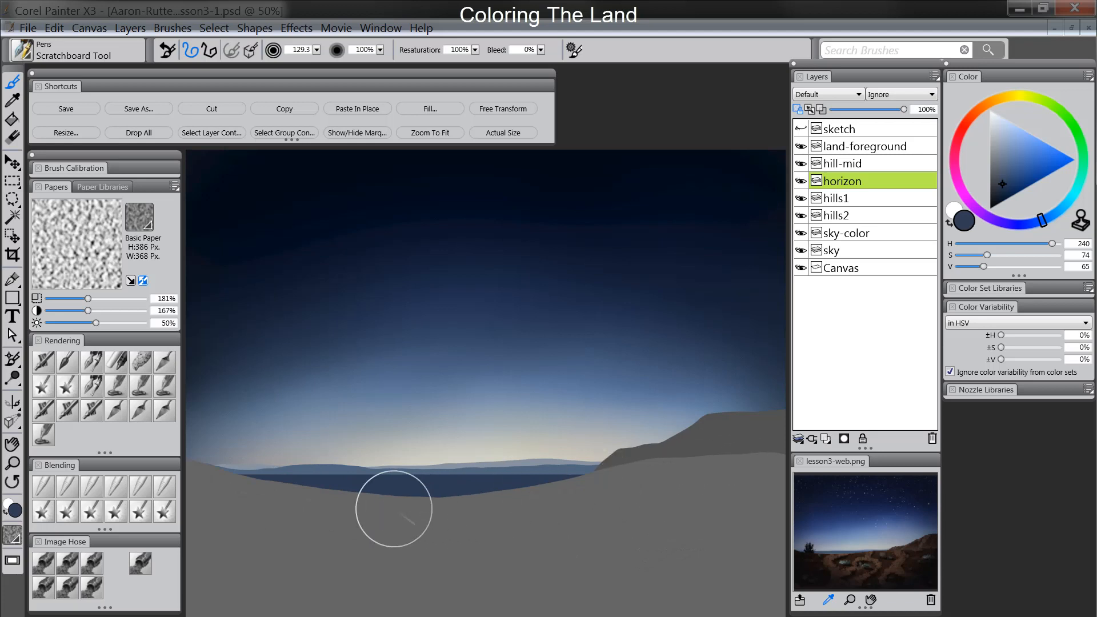
- Lighten the water on the horizon layer with sampled grey-blue of value 168, using the Digital Airbrush at size 73.8 and 9% opacity
{"action": "left_click", "coordinate": [463, 417]}
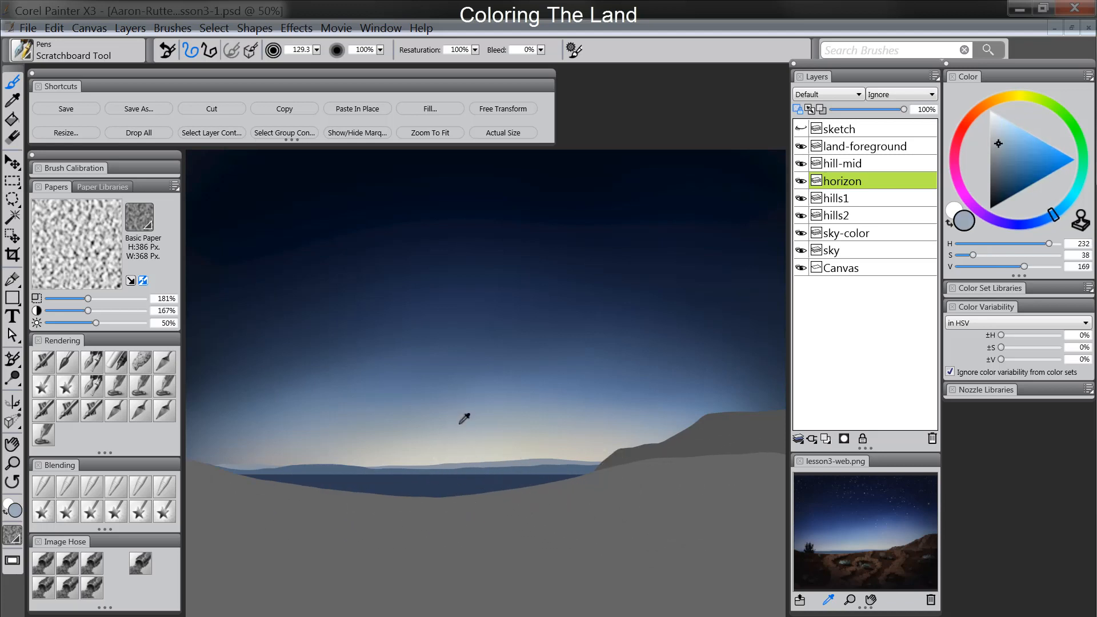
{"action": "left_click", "coordinate": [463, 417]}
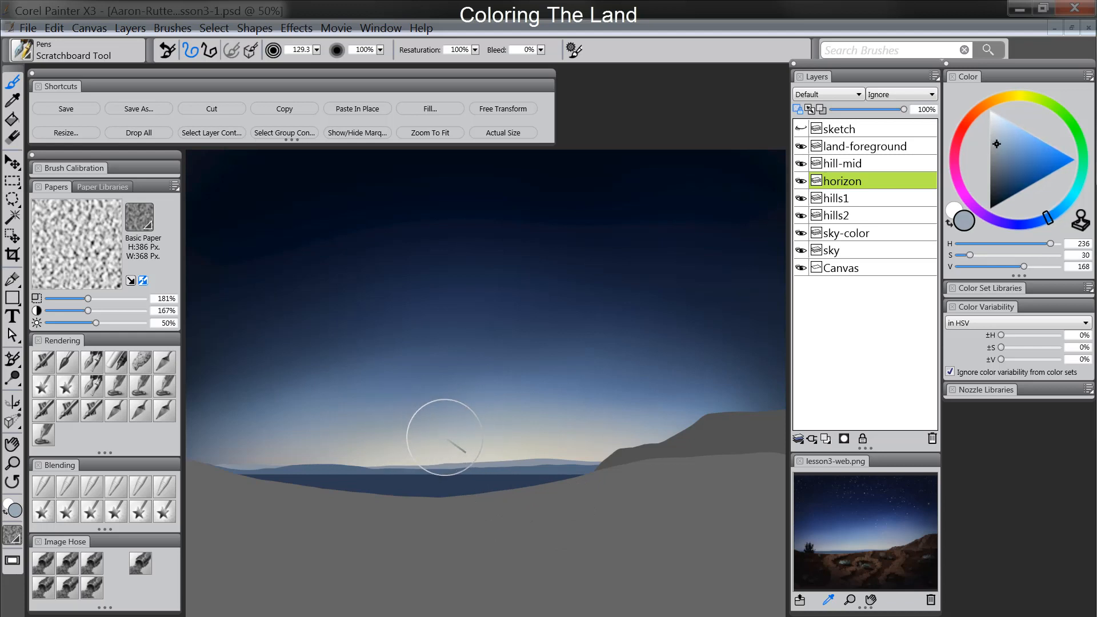
{"action": "left_click", "coordinate": [44, 361]}
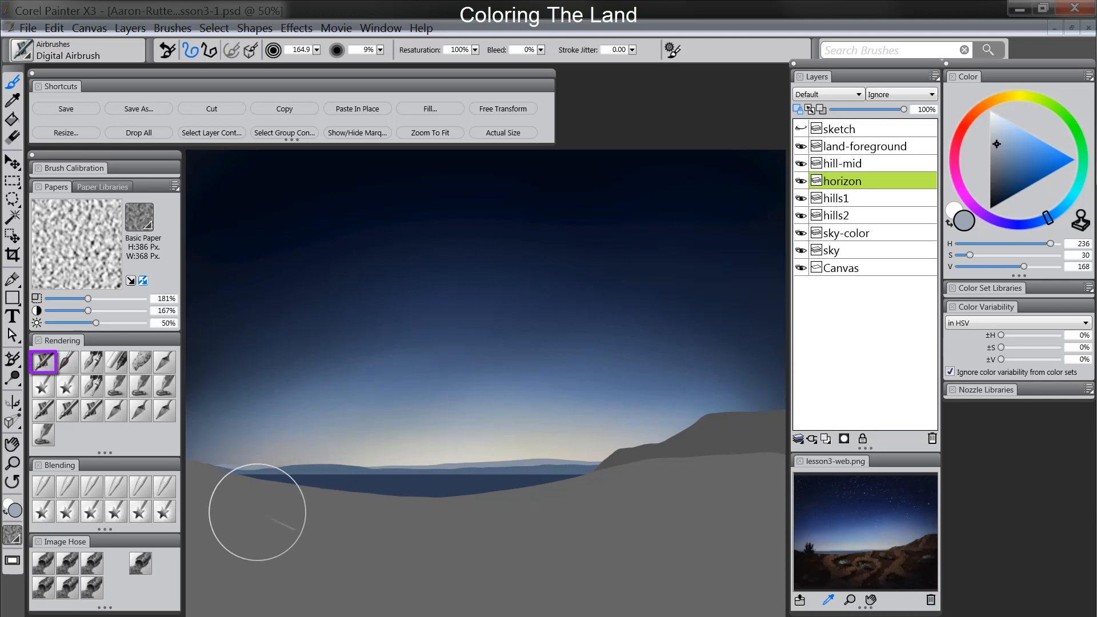
{"action": "key", "text": "ctrl+z"}
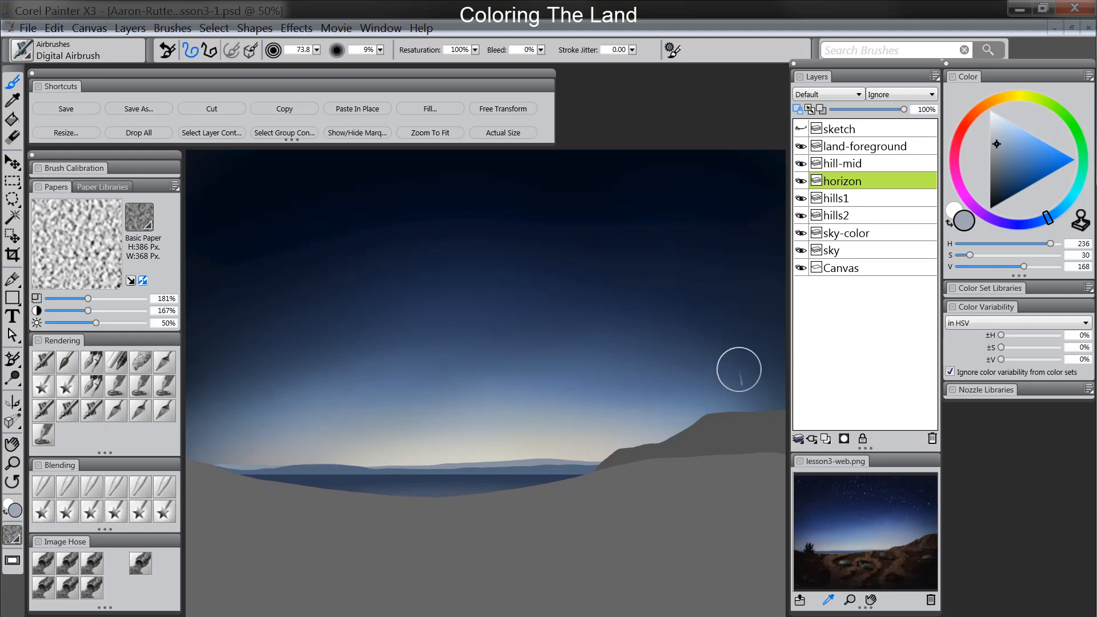
- Airbrush soft light onto the hills1 and hills2 layers, sampling pale cream of hue 118 and value 206 from the horizon glow
{"action": "left_click", "coordinate": [845, 199]}
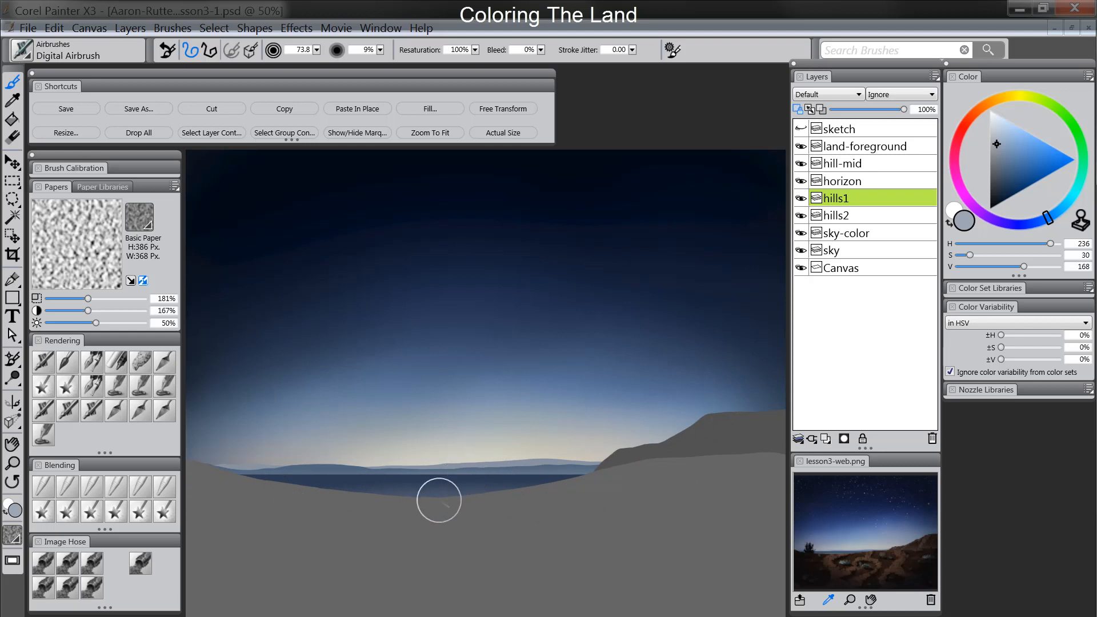
{"action": "left_click", "coordinate": [848, 214]}
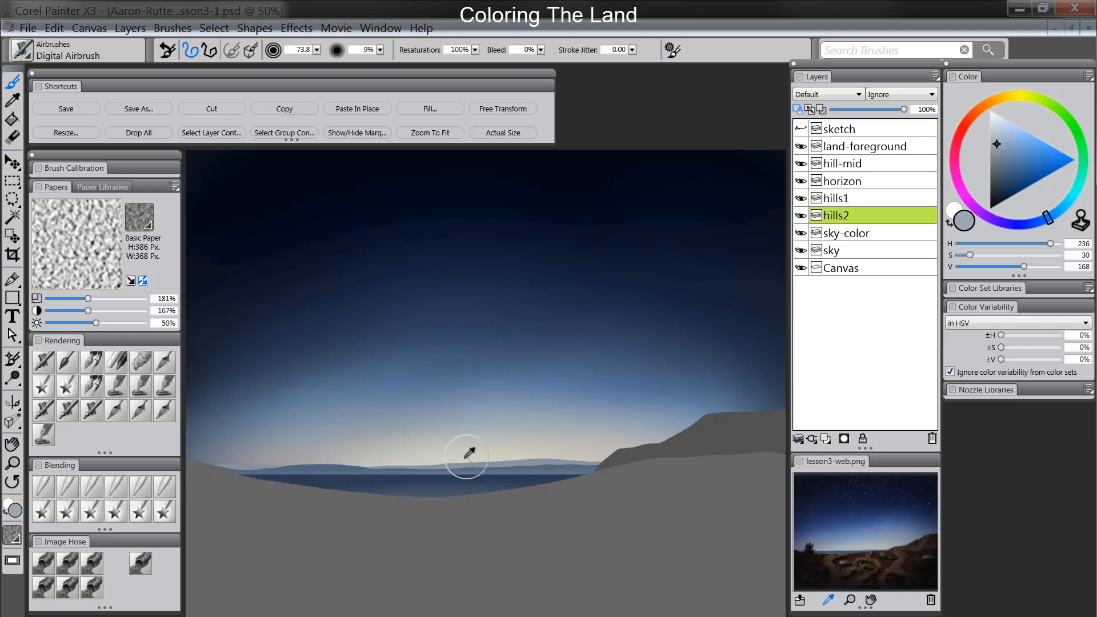
{"action": "left_click", "coordinate": [437, 461], "text": "alt"}
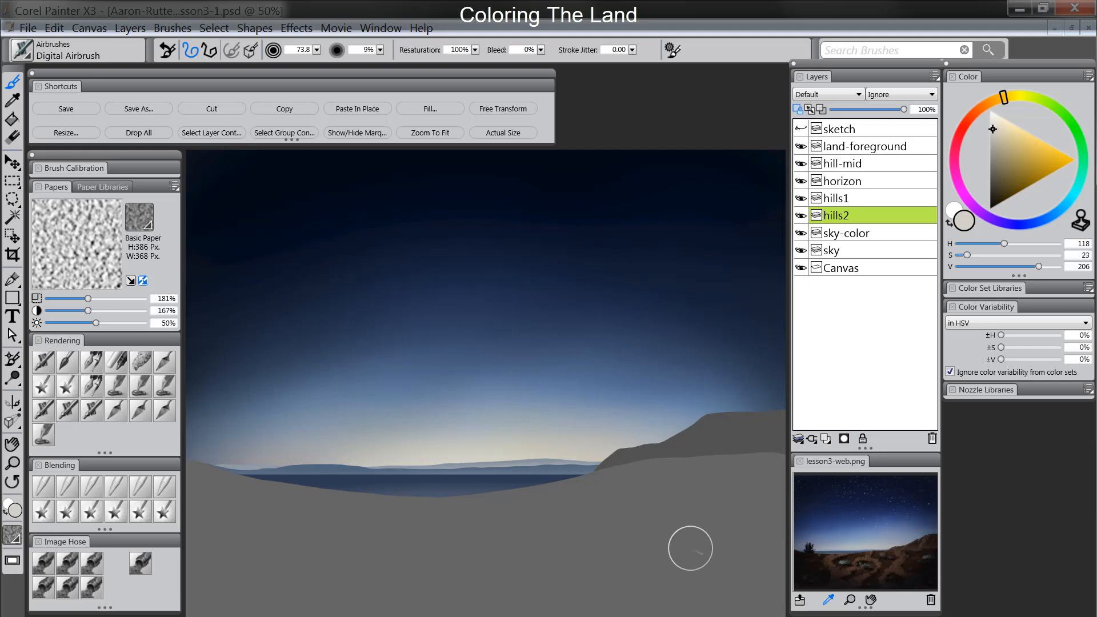
- Darken the outer ends of hills2, hills1 and the water with a size 178.9 airbrush in dark blue of value 65, deepened to 31
{"action": "left_click", "coordinate": [321, 472], "text": "alt"}
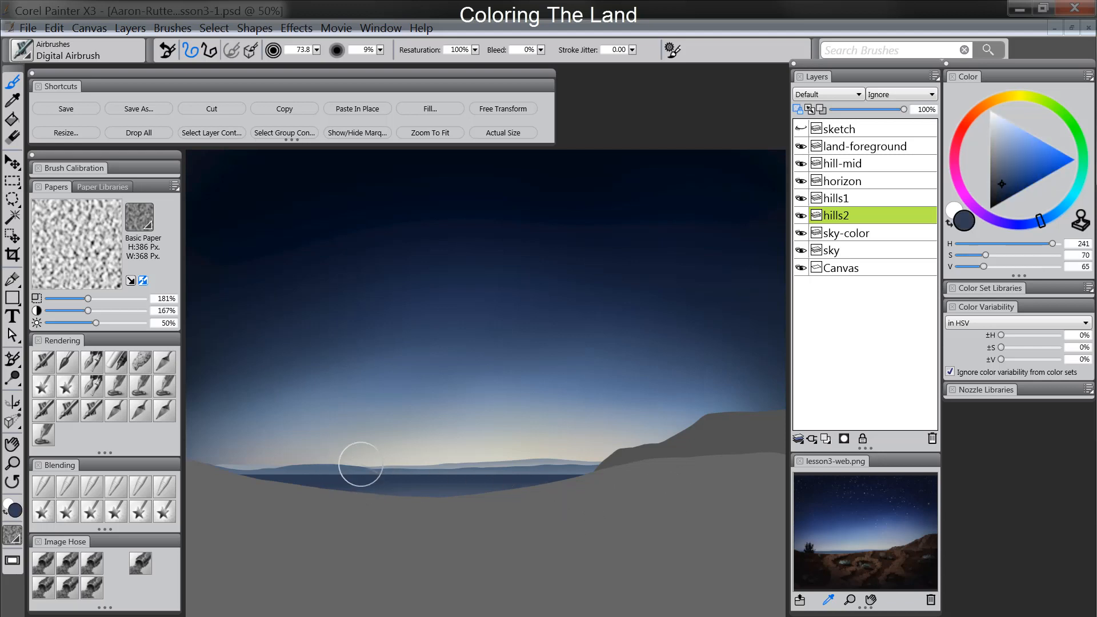
{"action": "left_click_drag", "start_coordinate": [400, 484], "coordinate": [400, 485]}
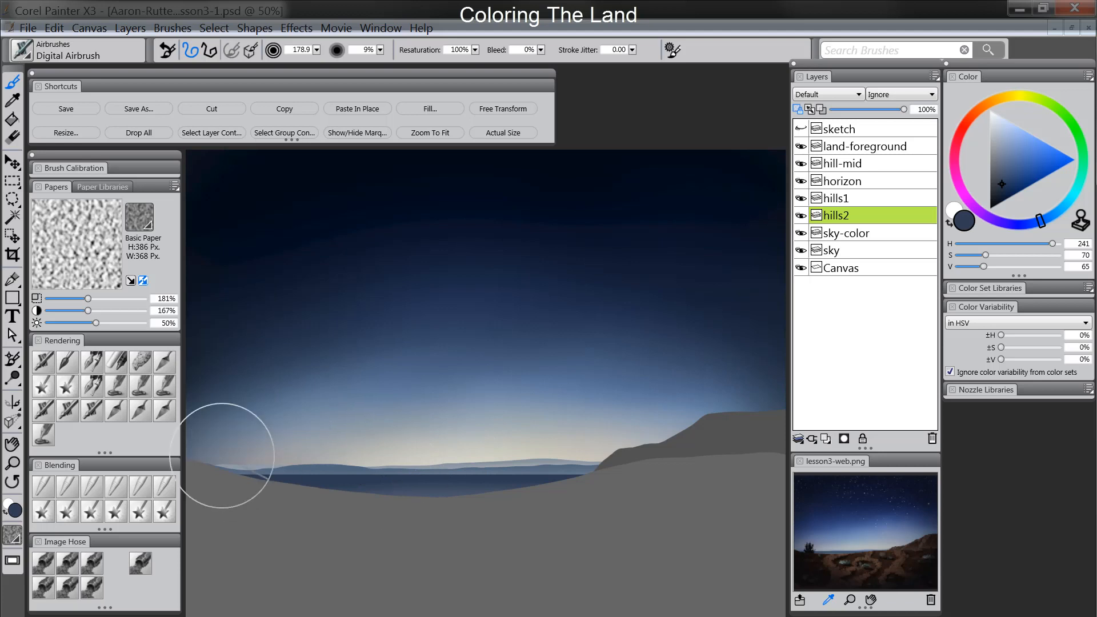
{"action": "left_click_drag", "start_coordinate": [226, 454], "coordinate": [236, 494]}
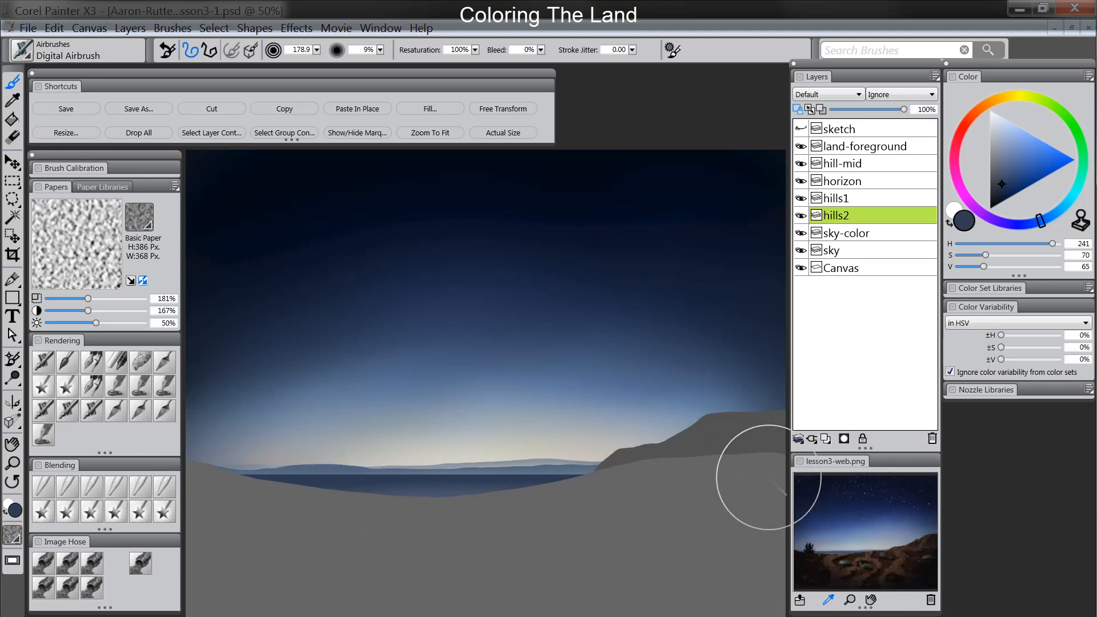
{"action": "left_click", "coordinate": [846, 198]}
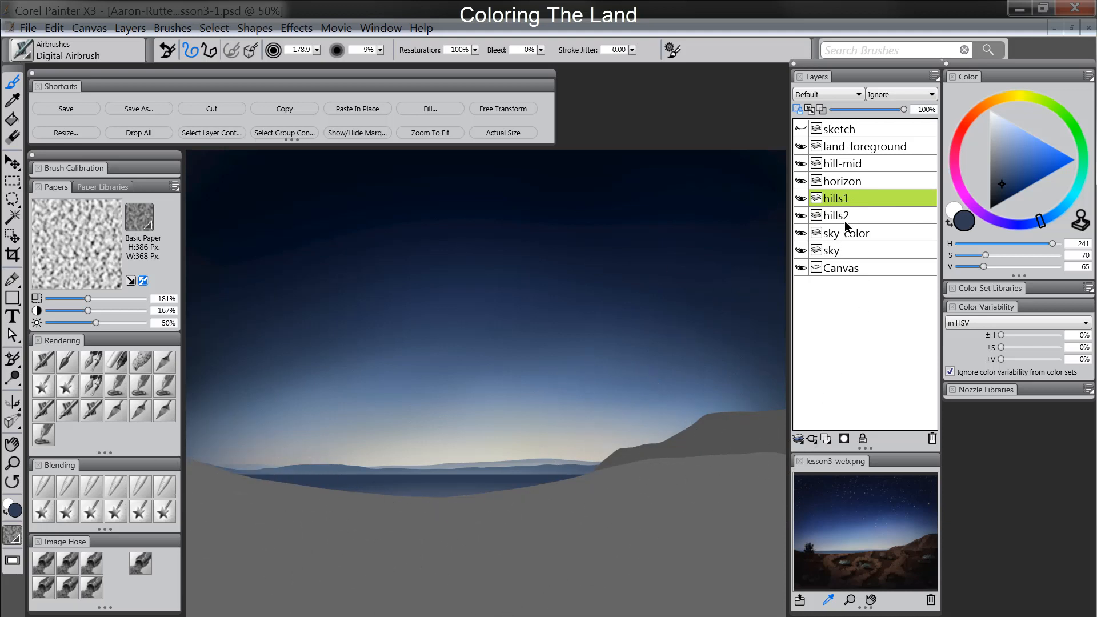
{"action": "left_click", "coordinate": [854, 183]}
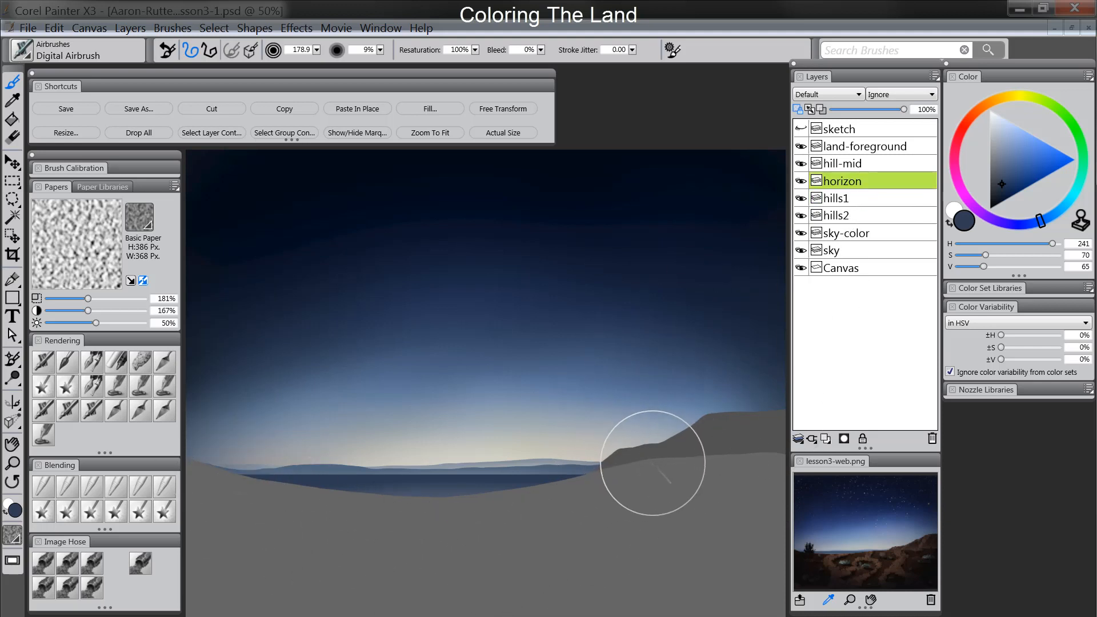
{"action": "left_click", "coordinate": [999, 197]}
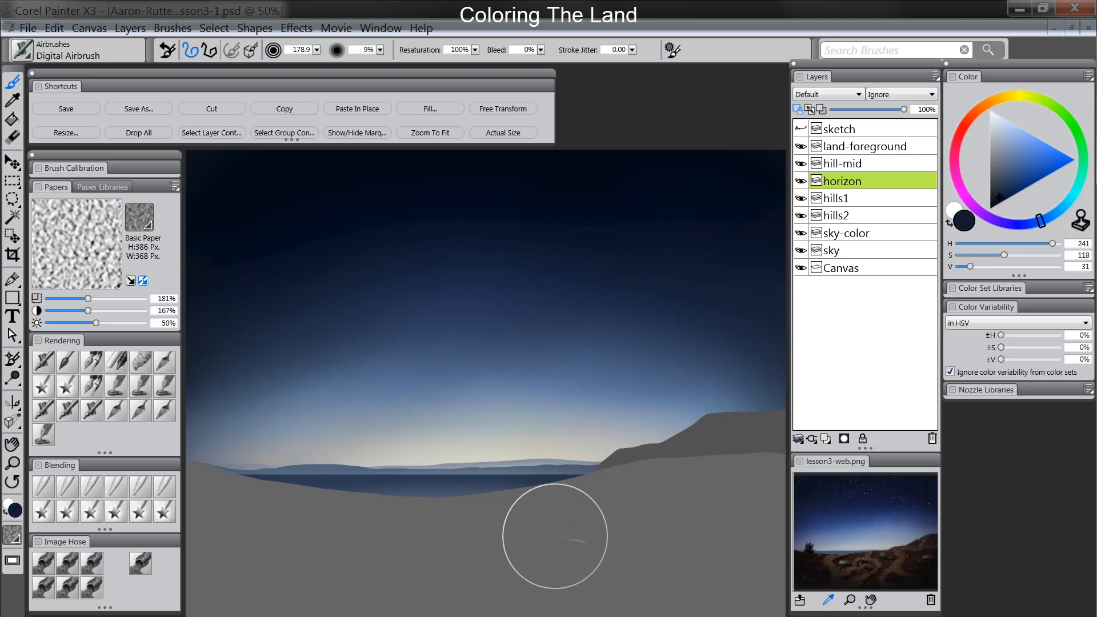
{"action": "left_click", "coordinate": [976, 116]}
{"action": "left_click", "coordinate": [1006, 186]}
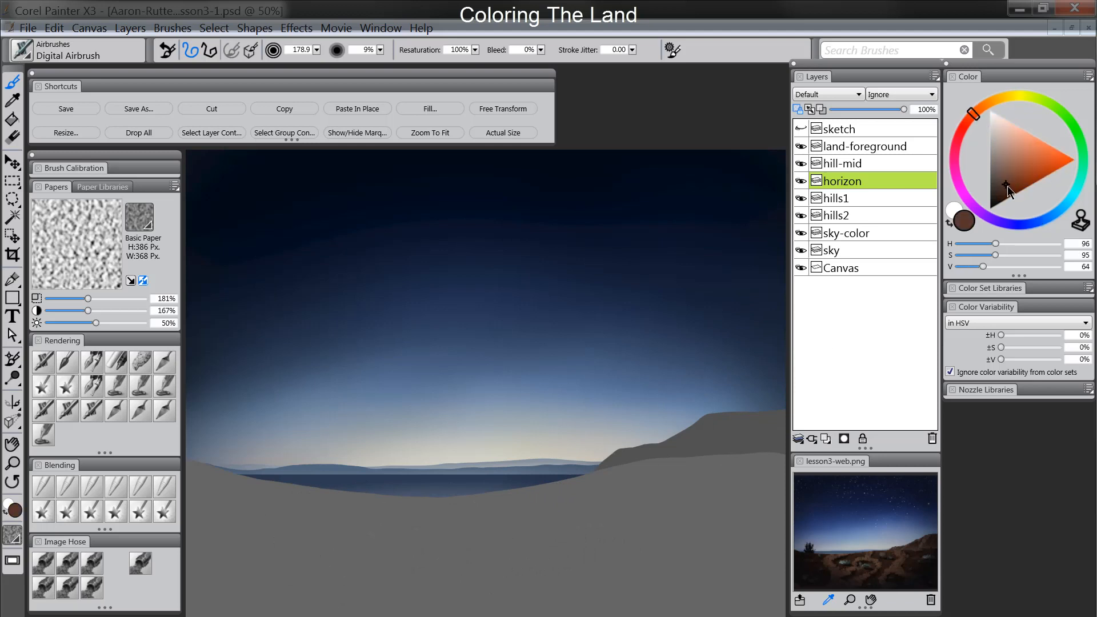
{"action": "left_click", "coordinate": [977, 110]}
{"action": "left_click_drag", "start_coordinate": [1013, 196], "coordinate": [1009, 189]}
{"action": "left_click", "coordinate": [1002, 195]}
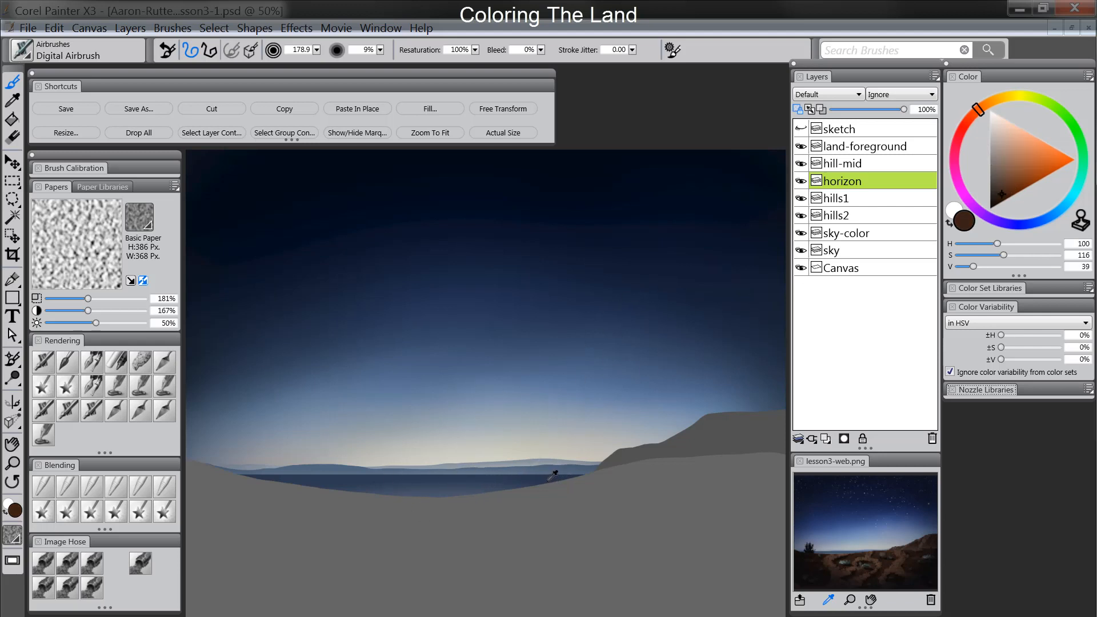
- Recolor the hill on the hill-mid layer with the Scratchboard Tool in dark brown of hue 101, saturation 100 and value 31
{"action": "left_click", "coordinate": [562, 472], "text": "alt"}
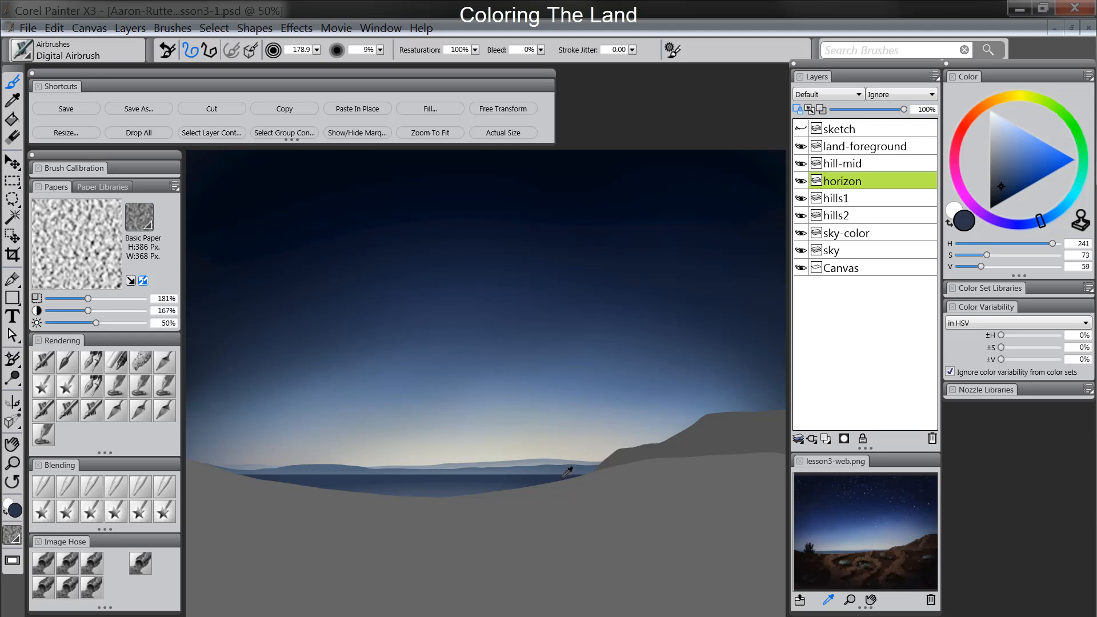
{"action": "left_click", "coordinate": [982, 108]}
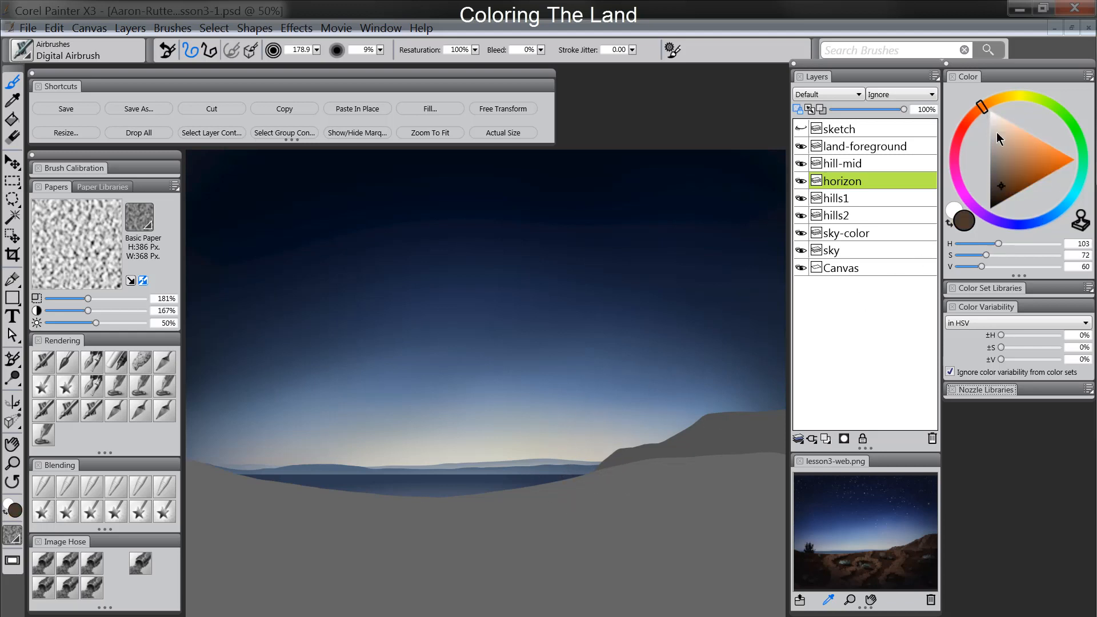
{"action": "left_click", "coordinate": [1002, 193]}
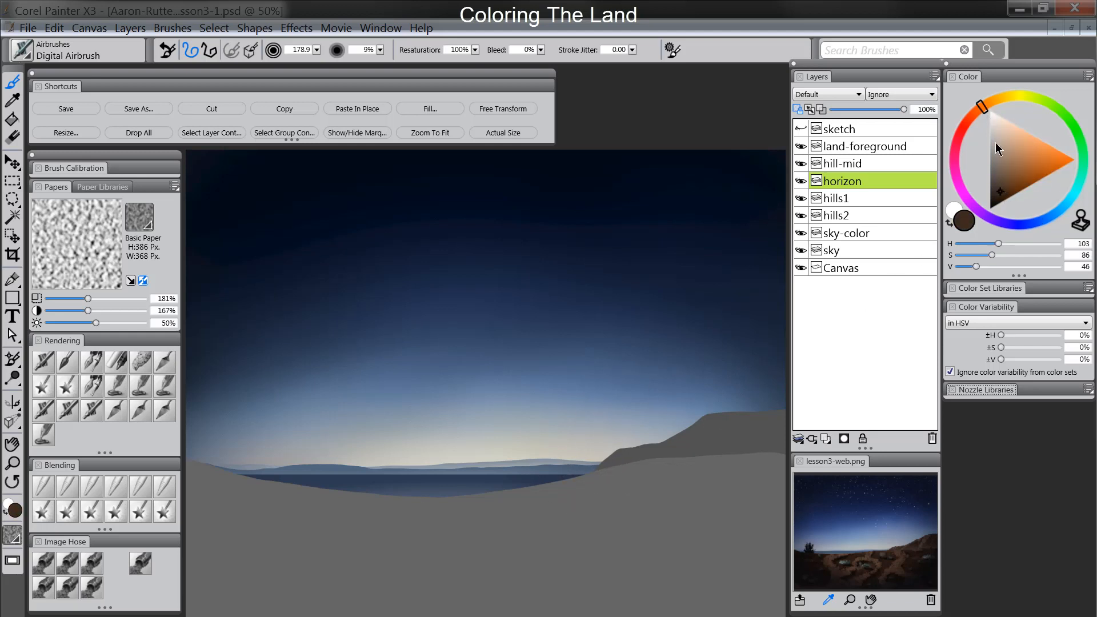
{"action": "left_click", "coordinate": [979, 107]}
{"action": "left_click", "coordinate": [999, 196]}
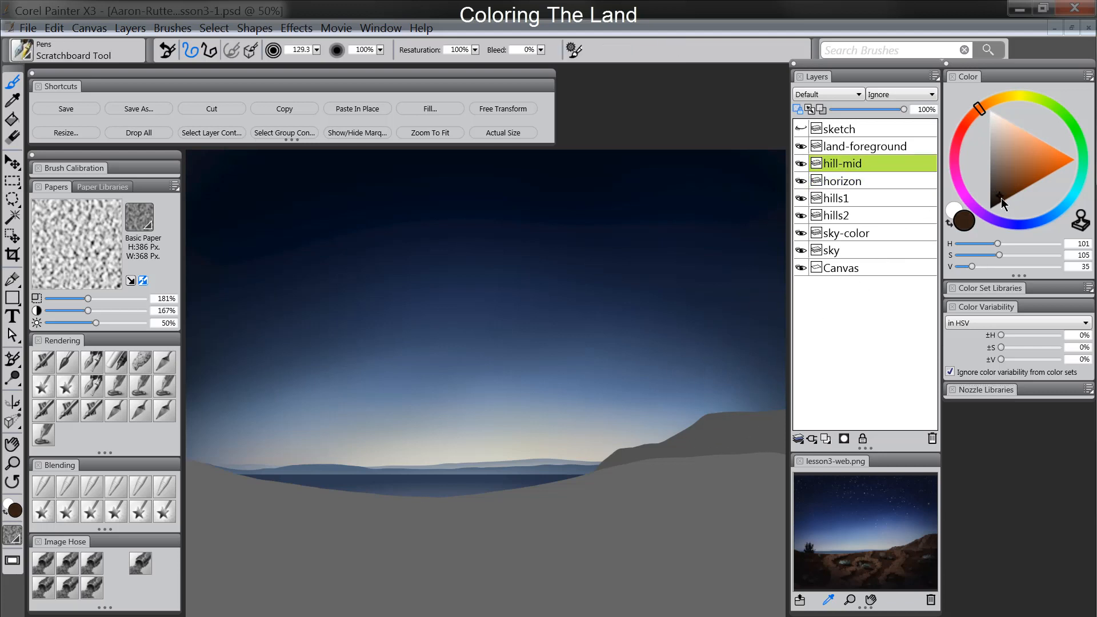
{"action": "left_click_drag", "start_coordinate": [1001, 198], "coordinate": [999, 200]}
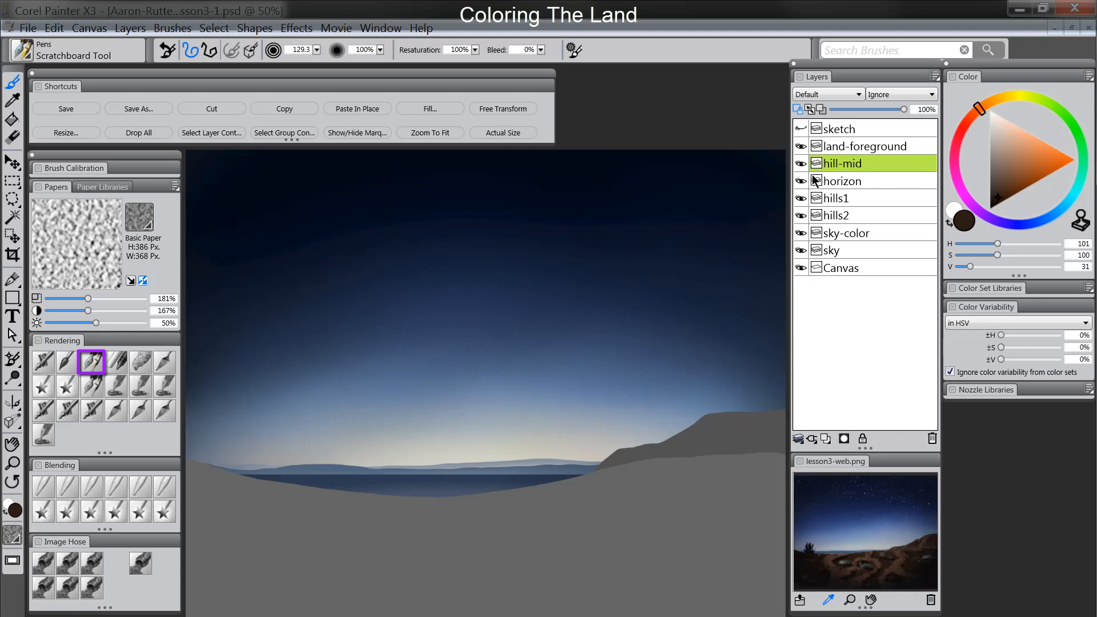
{"action": "left_click_drag", "start_coordinate": [605, 463], "coordinate": [789, 432]}
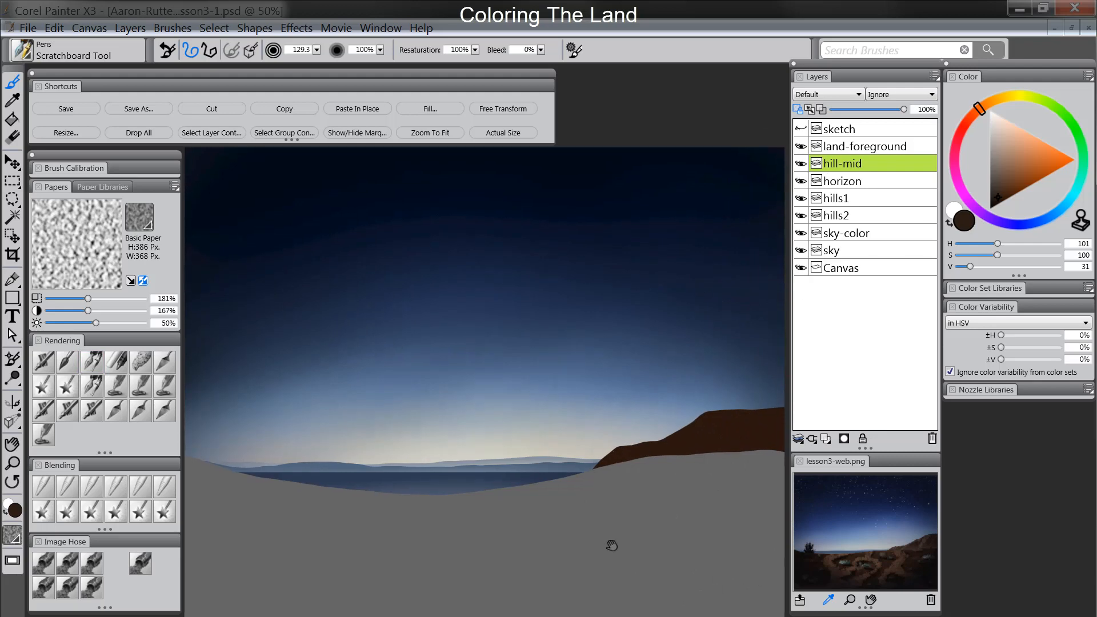
- Paint the land-foreground layer's ground in very dark brown of hue 98, saturation 128 and value 21
{"action": "key", "text": "Tab"}
{"action": "key", "text": "Tab"}
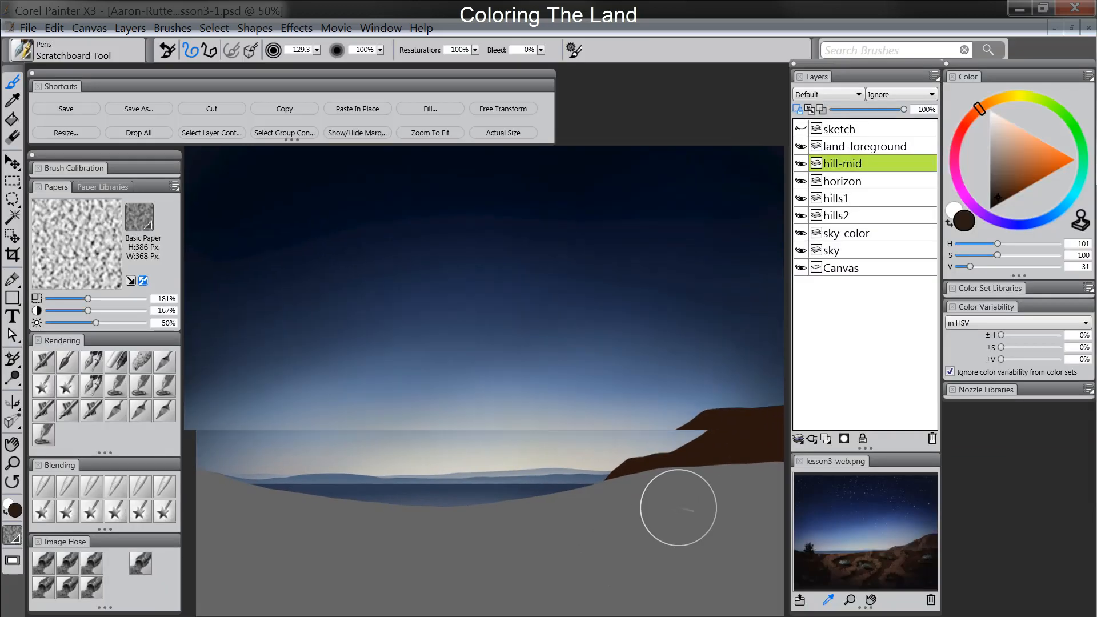
{"action": "left_click", "coordinate": [856, 149]}
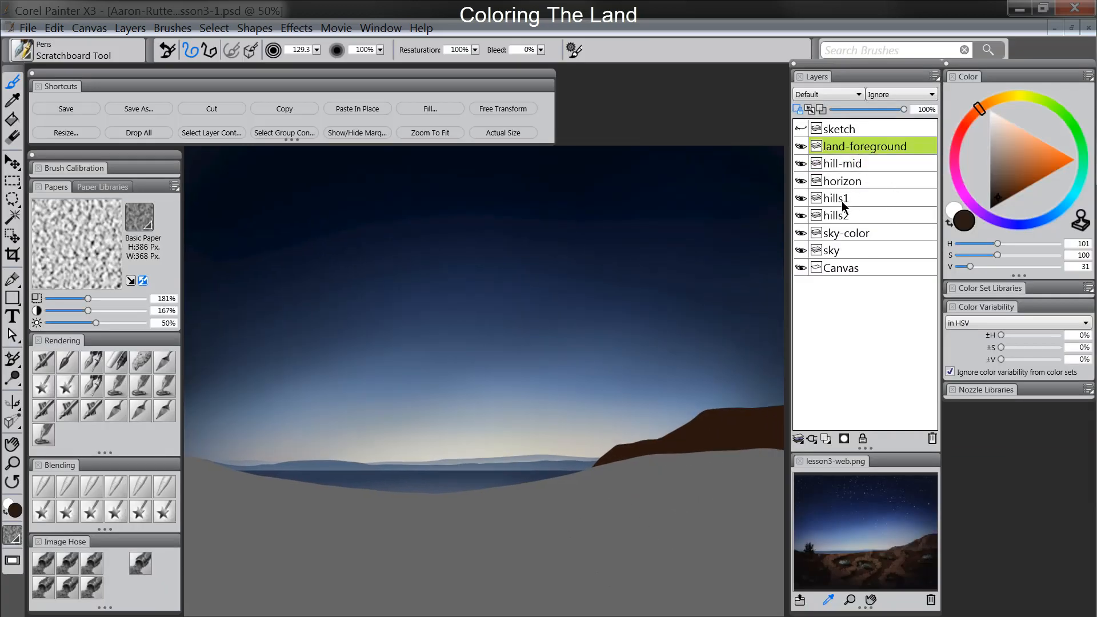
{"action": "left_click", "coordinate": [998, 203]}
{"action": "left_click", "coordinate": [978, 114]}
{"action": "key", "text": "Tab"}
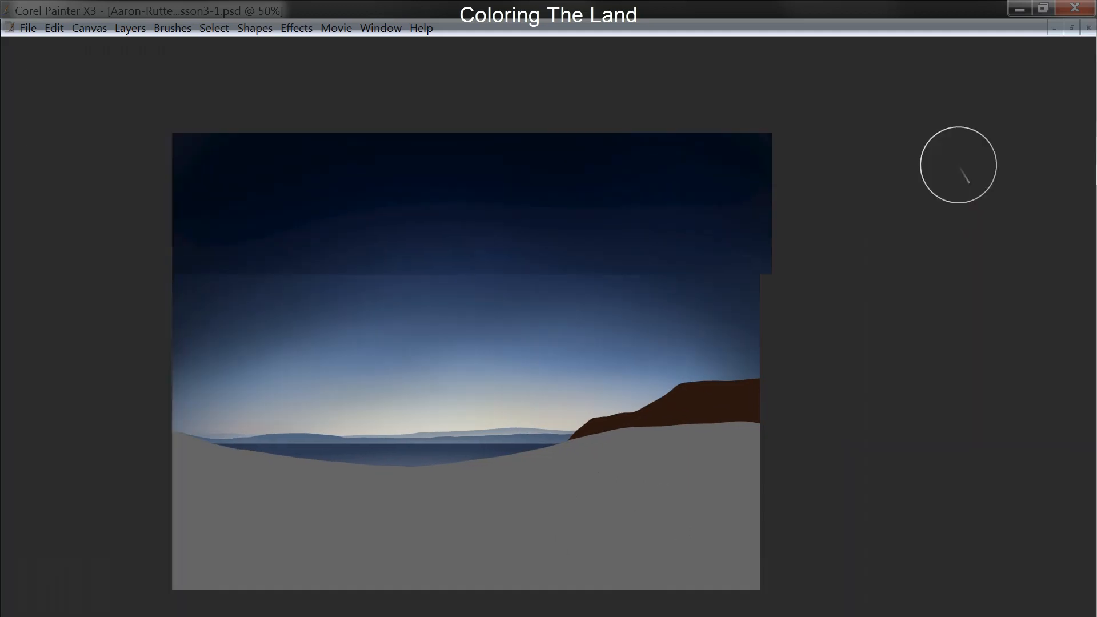
{"action": "mouse_move", "coordinate": [772, 446]}
{"action": "left_mouse_down"}
{"action": "mouse_move", "coordinate": [158, 469]}
{"action": "mouse_move", "coordinate": [664, 500]}
{"action": "mouse_move", "coordinate": [208, 578]}
{"action": "mouse_move", "coordinate": [343, 585]}
{"action": "left_mouse_up"}
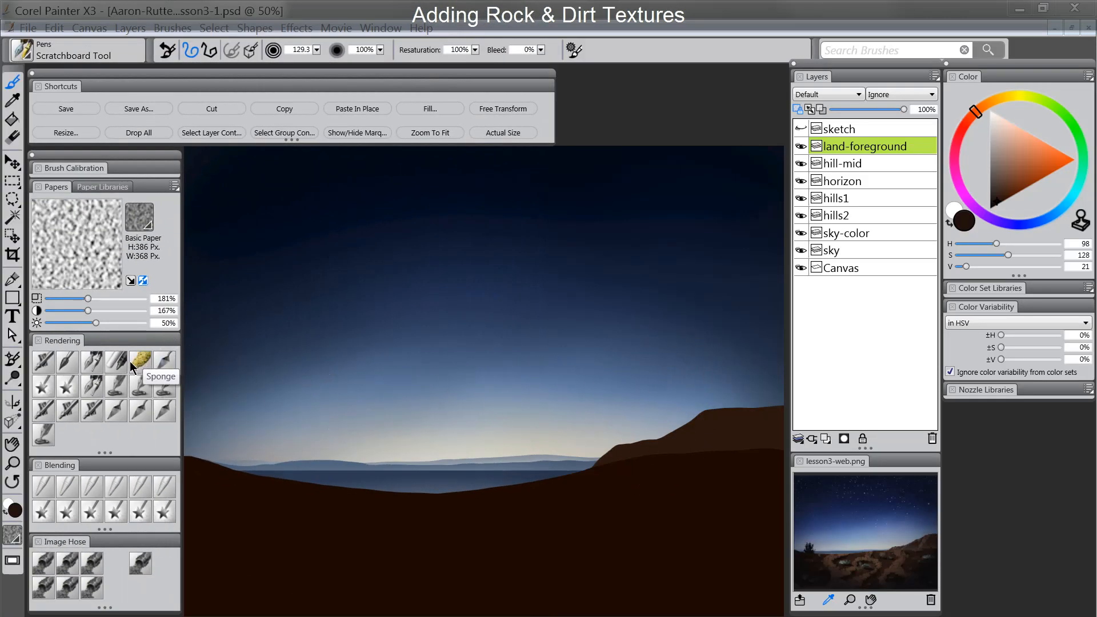
- Open the nozzle library and select the break-thick.rif nozzle
{"action": "left_click", "coordinate": [994, 391]}
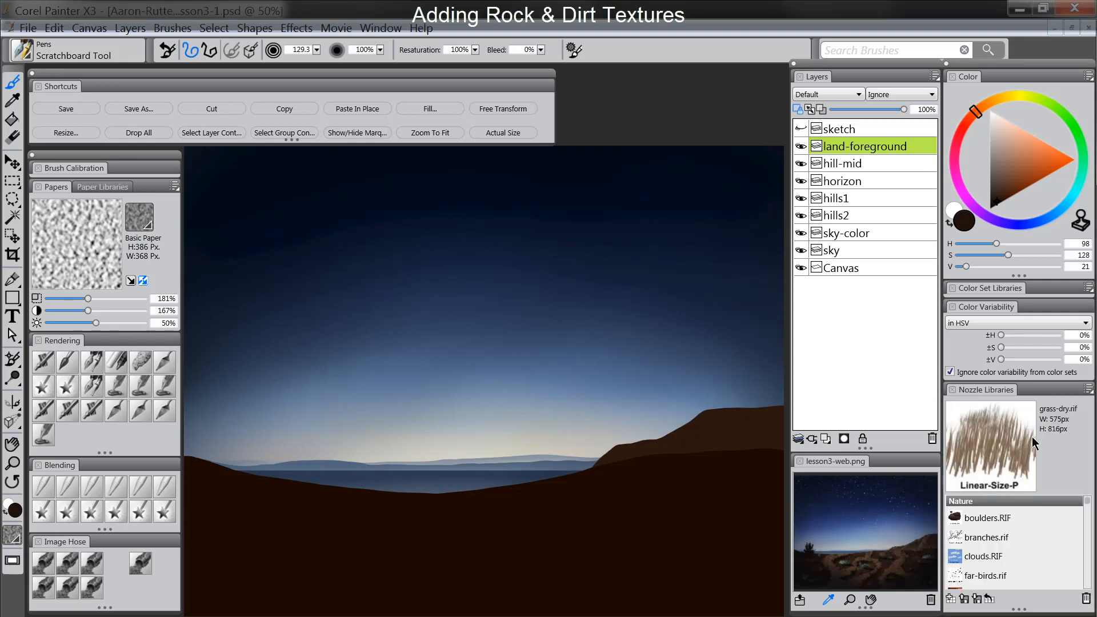
{"action": "left_click_drag", "start_coordinate": [1089, 506], "coordinate": [1082, 546]}
{"action": "left_click", "coordinate": [986, 524]}
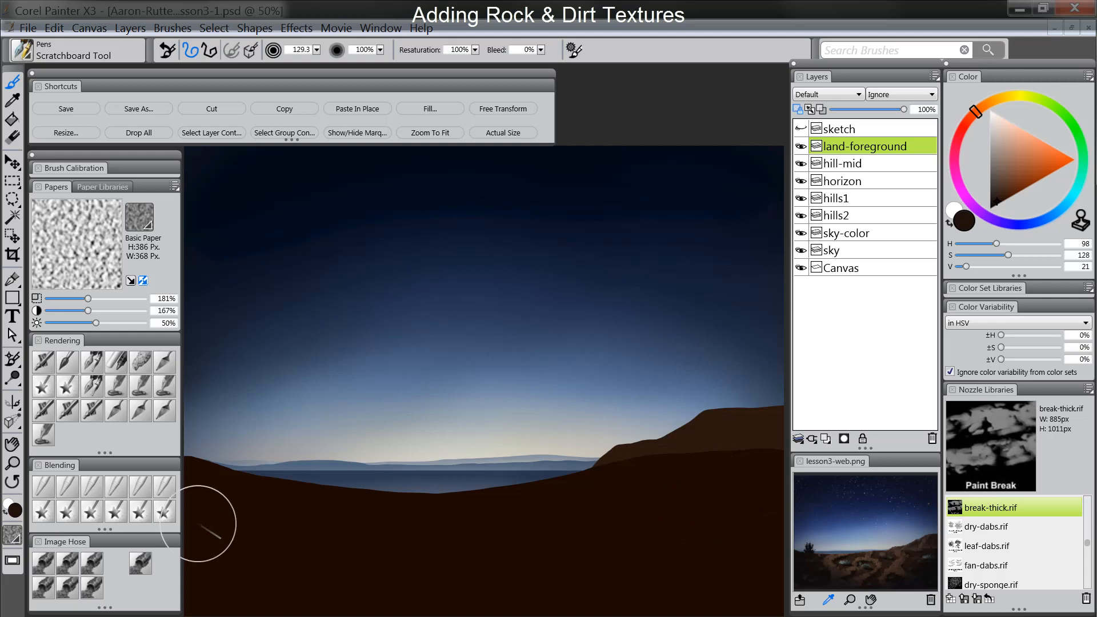
- Switch to the Paint Break Image Hose brush and sample the foreground's dark brown as the additional color
{"action": "left_click", "coordinate": [140, 563]}
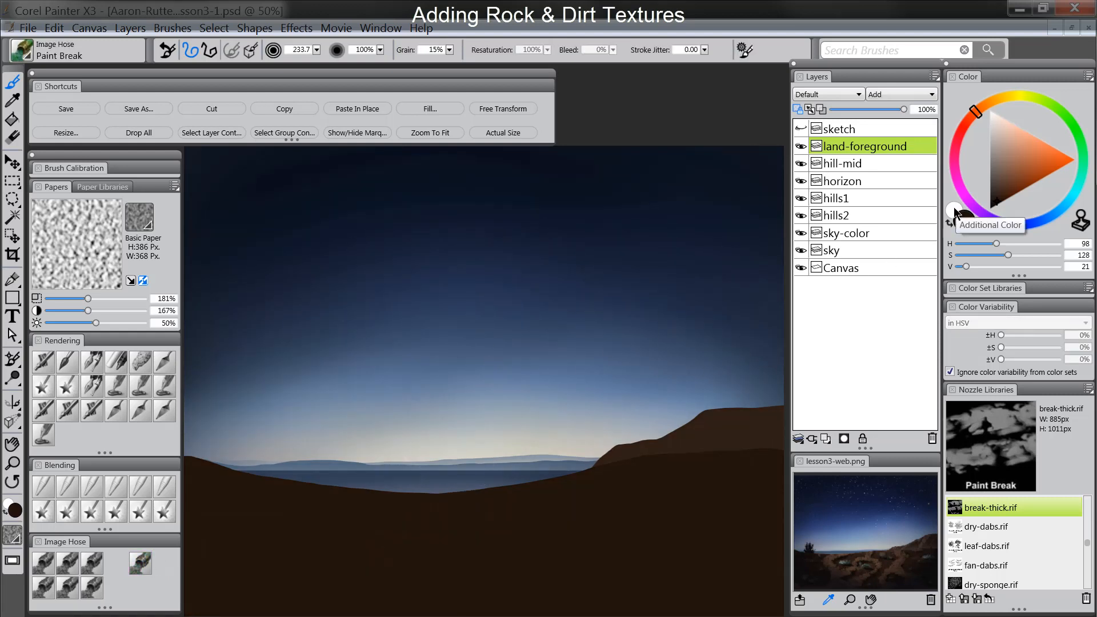
{"action": "left_click", "coordinate": [952, 212]}
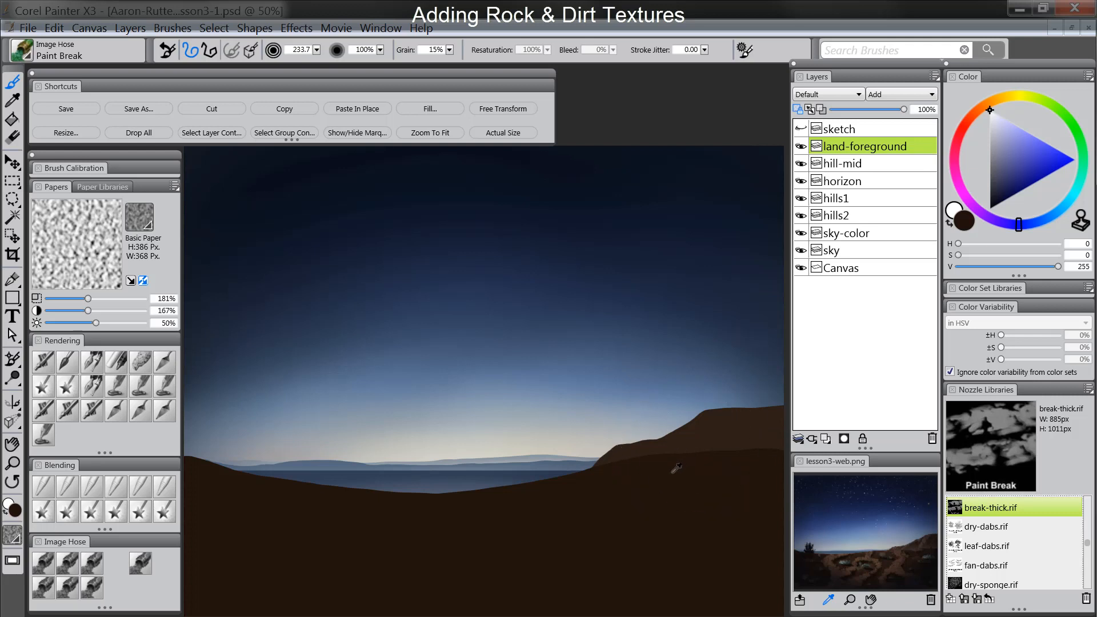
{"action": "left_click", "coordinate": [675, 469], "text": "alt"}
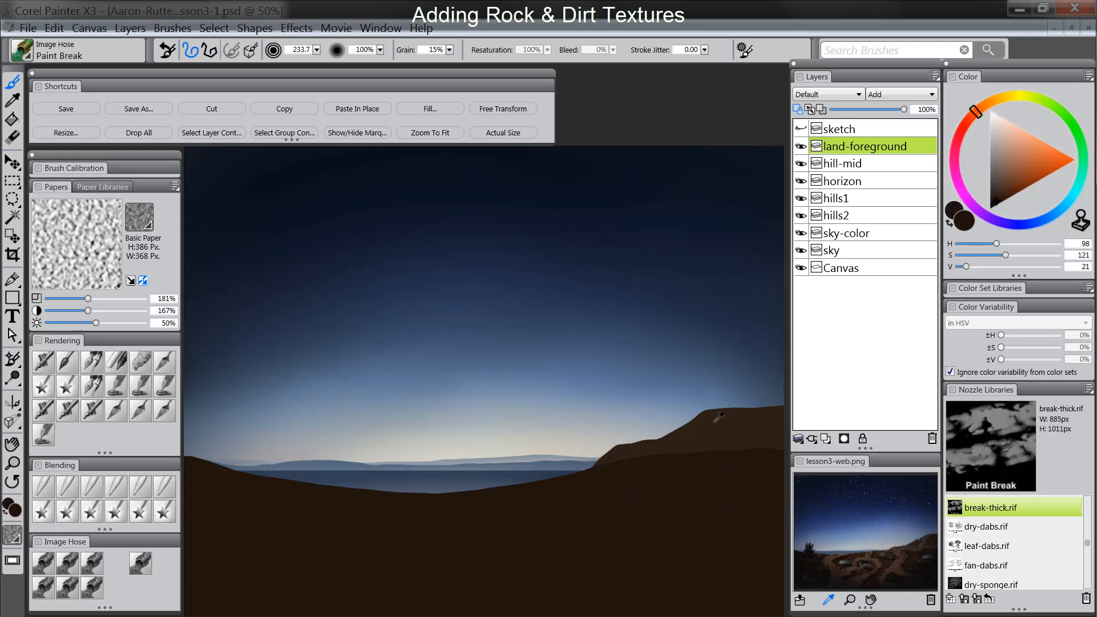
- Stroke rock texture over the land foreground with the Paint Break brush at size 76, in dark brown of hue 98, saturation 104 and value 28
{"action": "left_click", "coordinate": [999, 200]}
{"action": "mouse_move", "coordinate": [614, 478]}
{"action": "left_mouse_down"}
{"action": "mouse_move", "coordinate": [527, 504]}
{"action": "mouse_move", "coordinate": [650, 493]}
{"action": "mouse_move", "coordinate": [502, 518]}
{"action": "mouse_move", "coordinate": [623, 510]}
{"action": "mouse_move", "coordinate": [496, 531]}
{"action": "mouse_move", "coordinate": [659, 519]}
{"action": "mouse_move", "coordinate": [470, 542]}
{"action": "mouse_move", "coordinate": [674, 534]}
{"action": "mouse_move", "coordinate": [484, 556]}
{"action": "mouse_move", "coordinate": [643, 550]}
{"action": "mouse_move", "coordinate": [542, 572]}
{"action": "mouse_move", "coordinate": [633, 576]}
{"action": "mouse_move", "coordinate": [466, 589]}
{"action": "mouse_move", "coordinate": [663, 600]}
{"action": "mouse_move", "coordinate": [471, 598]}
{"action": "mouse_move", "coordinate": [652, 568]}
{"action": "left_mouse_up"}
{"action": "key", "text": "ctrl+z"}
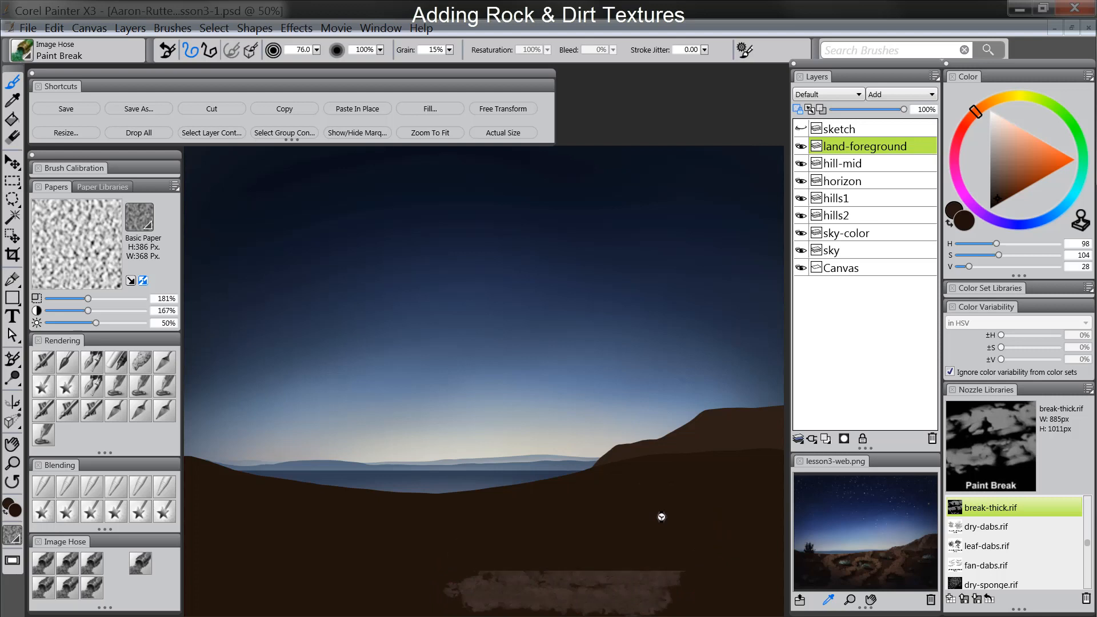
{"action": "mouse_move", "coordinate": [593, 481]}
{"action": "left_mouse_down"}
{"action": "mouse_move", "coordinate": [569, 485]}
{"action": "mouse_move", "coordinate": [598, 499]}
{"action": "left_mouse_up"}
- Cover the rest of the foreground with darker rock texture, using near-black browns of hue 98, saturation 103, value 15 and hue 96, saturation 141, value 19
{"action": "left_click_drag", "start_coordinate": [996, 204], "coordinate": [993, 208]}
{"action": "mouse_move", "coordinate": [670, 441]}
{"action": "left_mouse_down"}
{"action": "mouse_move", "coordinate": [542, 487]}
{"action": "mouse_move", "coordinate": [566, 512]}
{"action": "mouse_move", "coordinate": [641, 506]}
{"action": "mouse_move", "coordinate": [550, 525]}
{"action": "mouse_move", "coordinate": [660, 493]}
{"action": "mouse_move", "coordinate": [674, 454]}
{"action": "mouse_move", "coordinate": [634, 463]}
{"action": "mouse_move", "coordinate": [750, 464]}
{"action": "mouse_move", "coordinate": [700, 497]}
{"action": "mouse_move", "coordinate": [777, 461]}
{"action": "mouse_move", "coordinate": [733, 456]}
{"action": "mouse_move", "coordinate": [762, 513]}
{"action": "mouse_move", "coordinate": [791, 535]}
{"action": "mouse_move", "coordinate": [738, 556]}
{"action": "mouse_move", "coordinate": [721, 589]}
{"action": "mouse_move", "coordinate": [775, 615]}
{"action": "mouse_move", "coordinate": [724, 588]}
{"action": "mouse_move", "coordinate": [597, 583]}
{"action": "mouse_move", "coordinate": [599, 543]}
{"action": "mouse_move", "coordinate": [677, 502]}
{"action": "mouse_move", "coordinate": [557, 590]}
{"action": "mouse_move", "coordinate": [616, 601]}
{"action": "mouse_move", "coordinate": [487, 604]}
{"action": "mouse_move", "coordinate": [466, 593]}
{"action": "mouse_move", "coordinate": [527, 569]}
{"action": "mouse_move", "coordinate": [454, 555]}
{"action": "mouse_move", "coordinate": [524, 525]}
{"action": "mouse_move", "coordinate": [498, 511]}
{"action": "mouse_move", "coordinate": [526, 487]}
{"action": "mouse_move", "coordinate": [462, 492]}
{"action": "mouse_move", "coordinate": [387, 523]}
{"action": "mouse_move", "coordinate": [362, 542]}
{"action": "mouse_move", "coordinate": [392, 587]}
{"action": "left_mouse_up"}
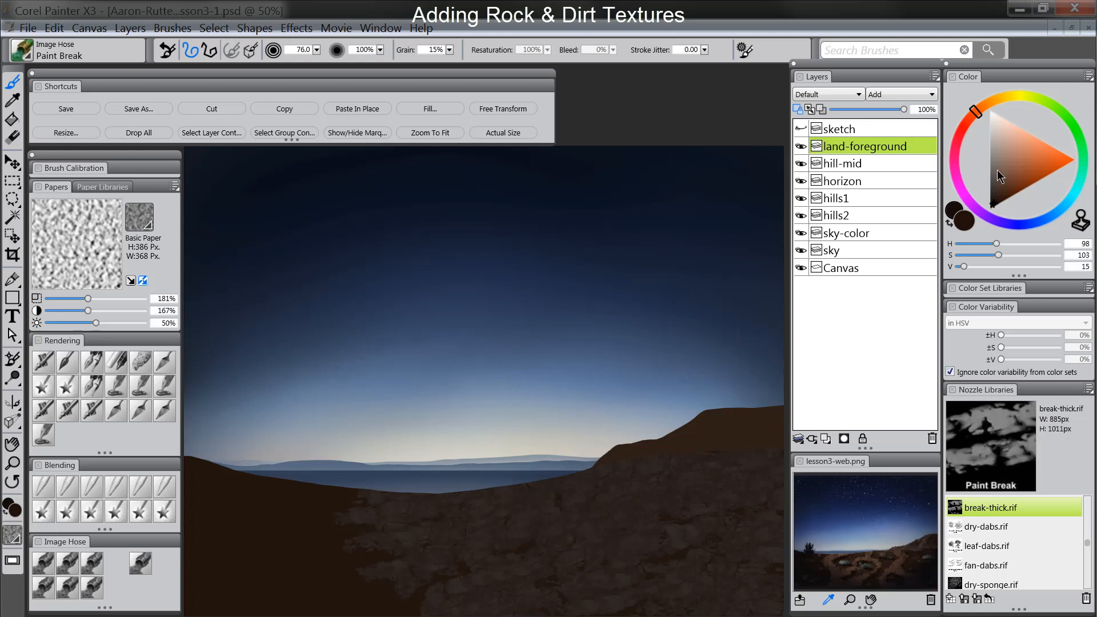
{"action": "mouse_move", "coordinate": [501, 512]}
{"action": "left_mouse_down"}
{"action": "mouse_move", "coordinate": [359, 430]}
{"action": "mouse_move", "coordinate": [446, 450]}
{"action": "mouse_move", "coordinate": [321, 427]}
{"action": "mouse_move", "coordinate": [313, 443]}
{"action": "mouse_move", "coordinate": [474, 485]}
{"action": "mouse_move", "coordinate": [329, 475]}
{"action": "mouse_move", "coordinate": [314, 495]}
{"action": "mouse_move", "coordinate": [484, 518]}
{"action": "mouse_move", "coordinate": [333, 538]}
{"action": "mouse_move", "coordinate": [515, 558]}
{"action": "mouse_move", "coordinate": [319, 564]}
{"action": "mouse_move", "coordinate": [457, 580]}
{"action": "mouse_move", "coordinate": [575, 558]}
{"action": "mouse_move", "coordinate": [502, 519]}
{"action": "mouse_move", "coordinate": [470, 462]}
{"action": "mouse_move", "coordinate": [303, 471]}
{"action": "mouse_move", "coordinate": [513, 527]}
{"action": "mouse_move", "coordinate": [493, 557]}
{"action": "left_mouse_up"}
{"action": "key", "text": "Tab"}
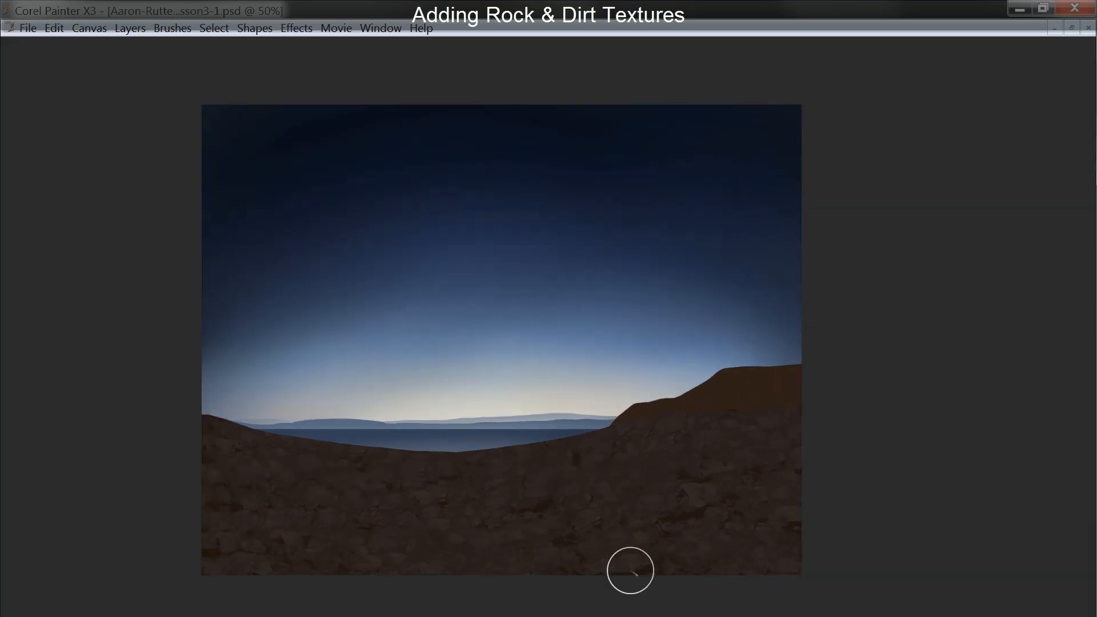
{"action": "key", "text": "Tab"}
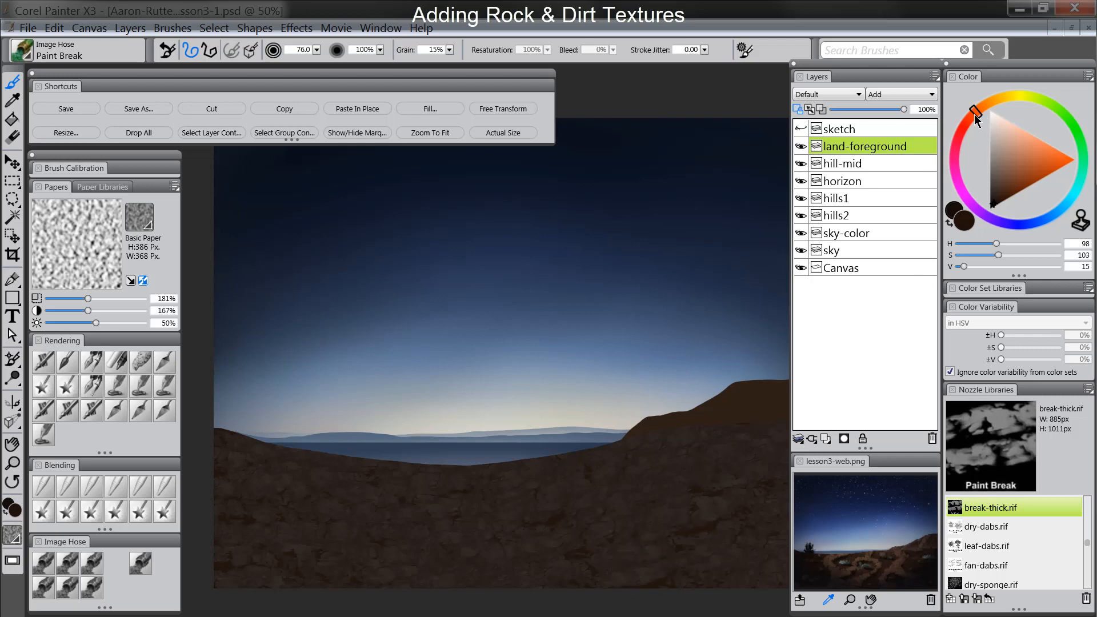
{"action": "left_click", "coordinate": [999, 204]}
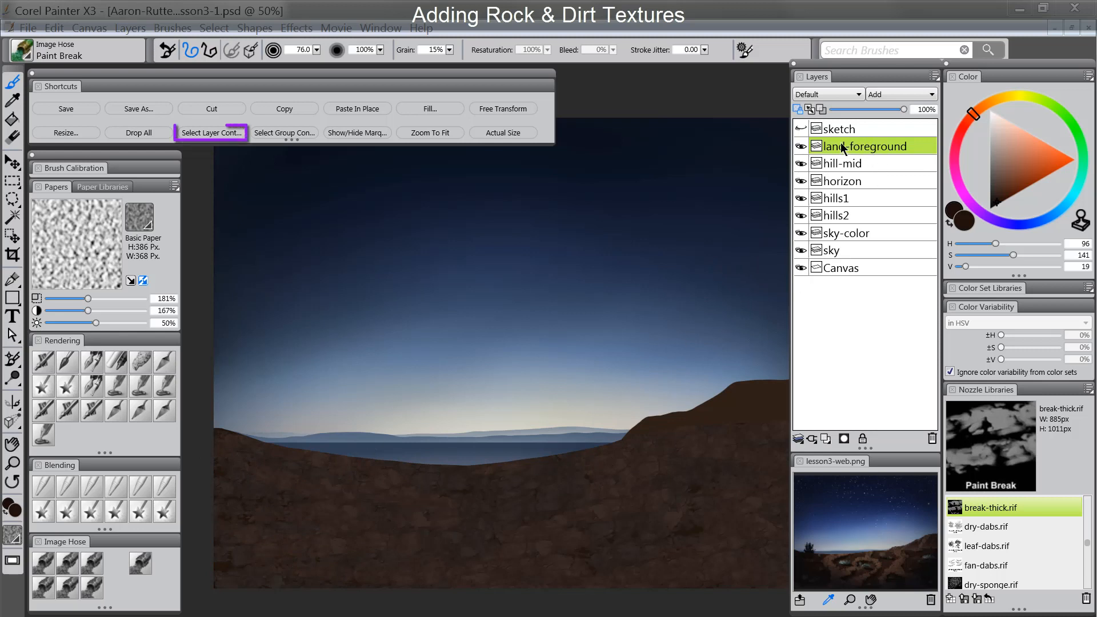
- Select the contents of the land-foreground layer and create a new layer named land-tint above it
{"action": "left_click", "coordinate": [221, 135]}
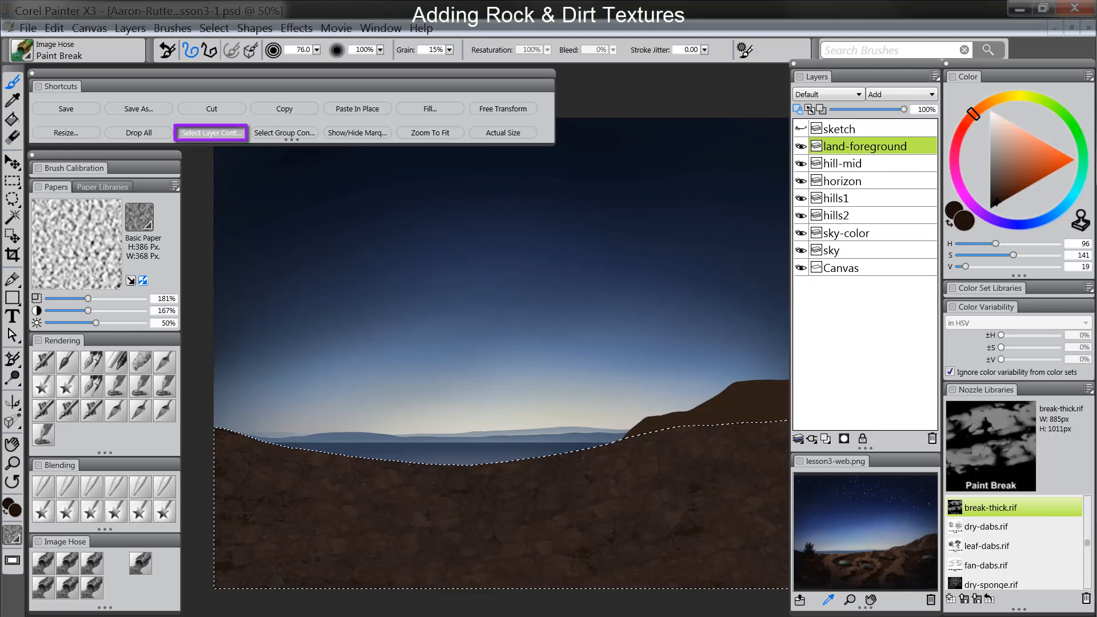
{"action": "left_click", "coordinate": [826, 439]}
{"action": "double_click", "coordinate": [838, 148]}
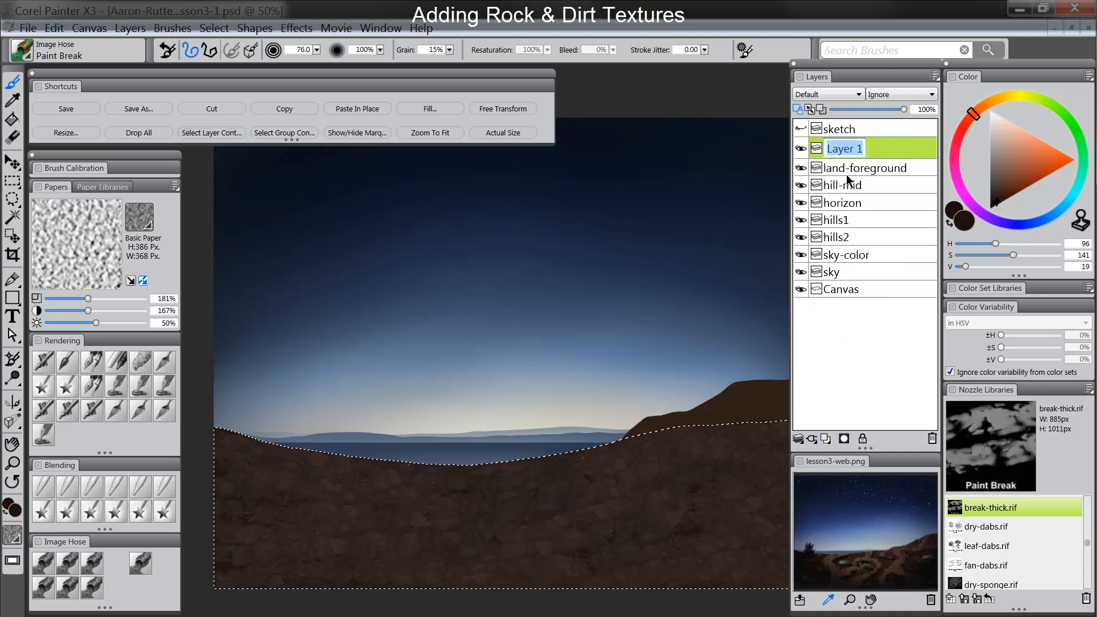
{"action": "type", "text": "land-"}
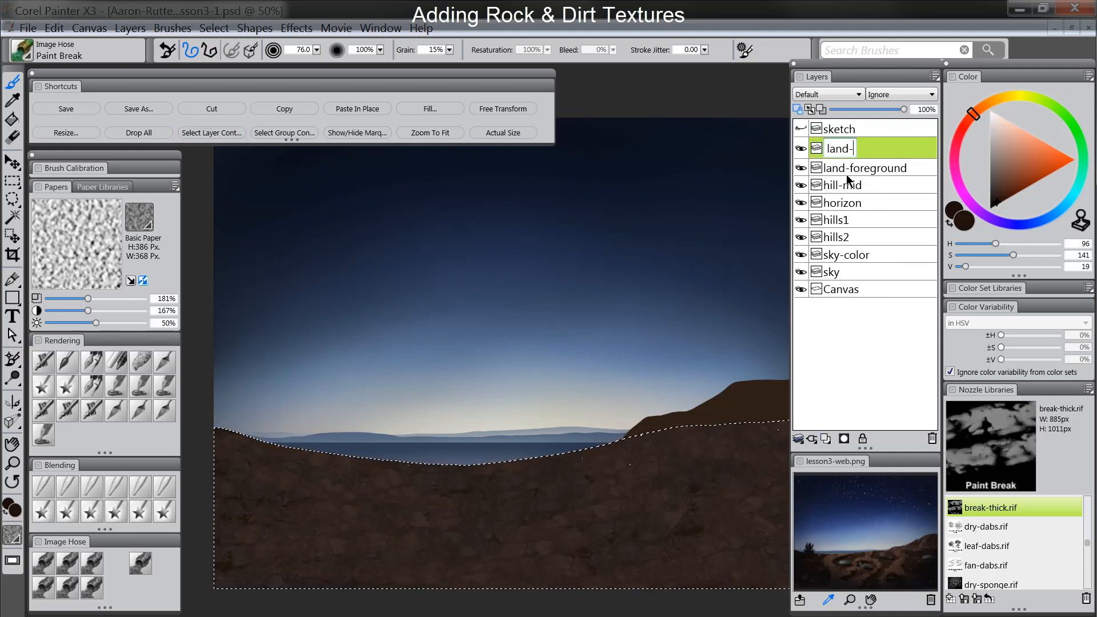
{"action": "type", "text": "tint"}
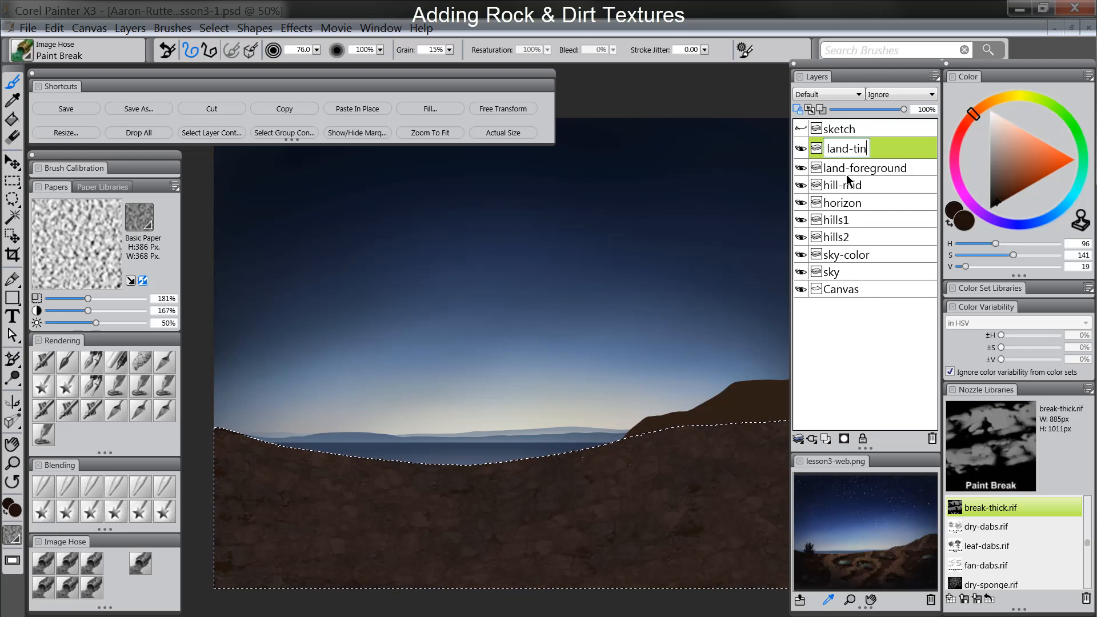
{"action": "key", "text": "Return"}
- Set the land-tint layer's composite method to Multiply and hide the selection marquee
{"action": "left_click", "coordinate": [827, 94]}
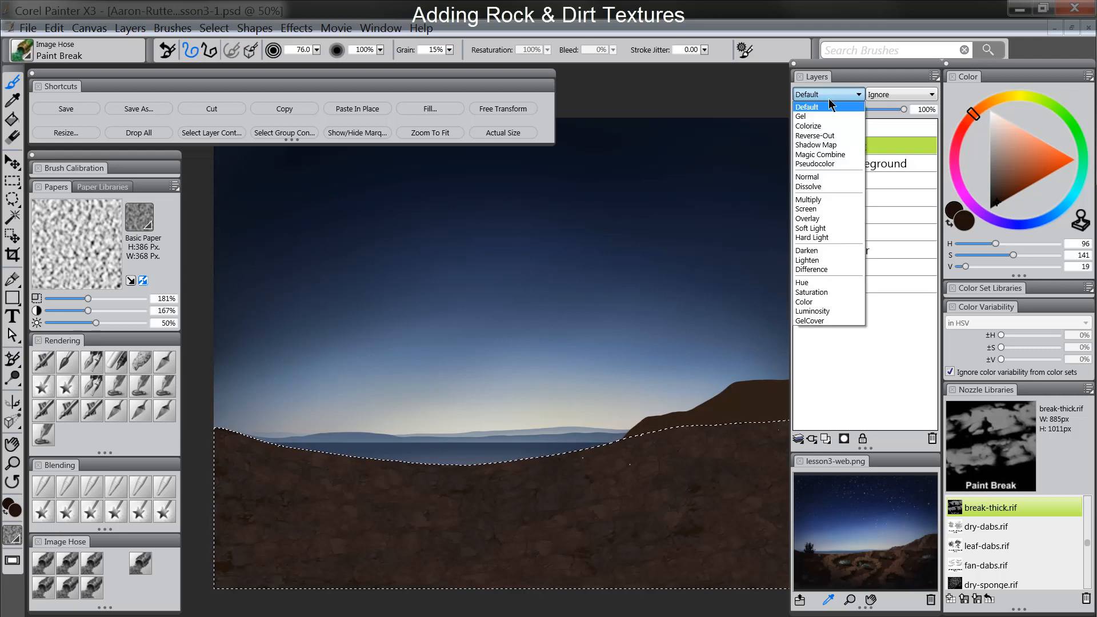
{"action": "left_click", "coordinate": [826, 164]}
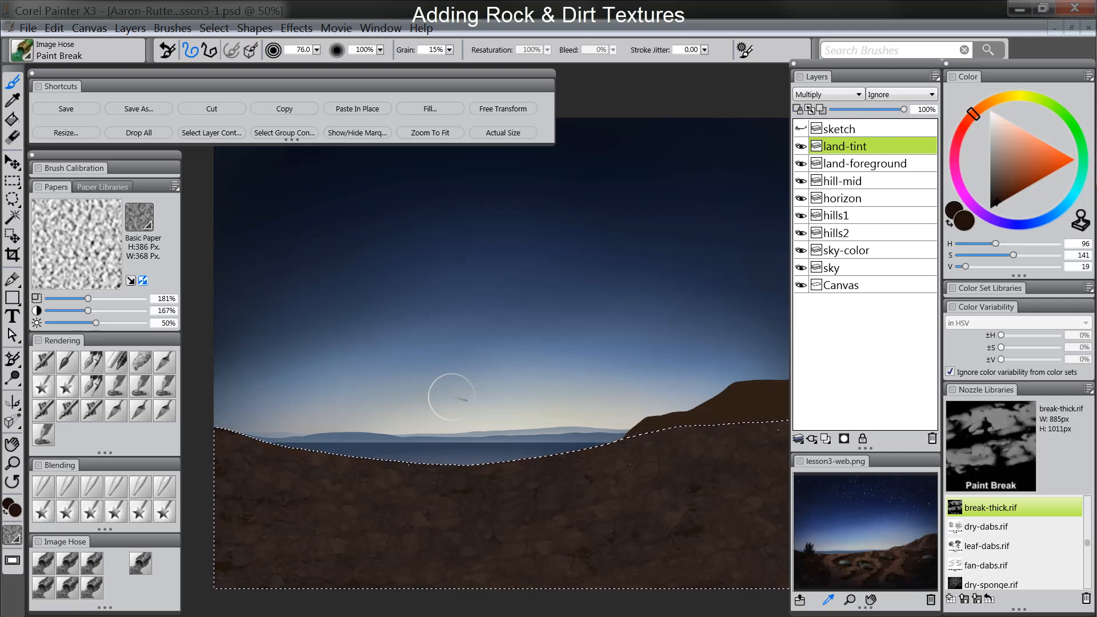
{"action": "left_click", "coordinate": [358, 134]}
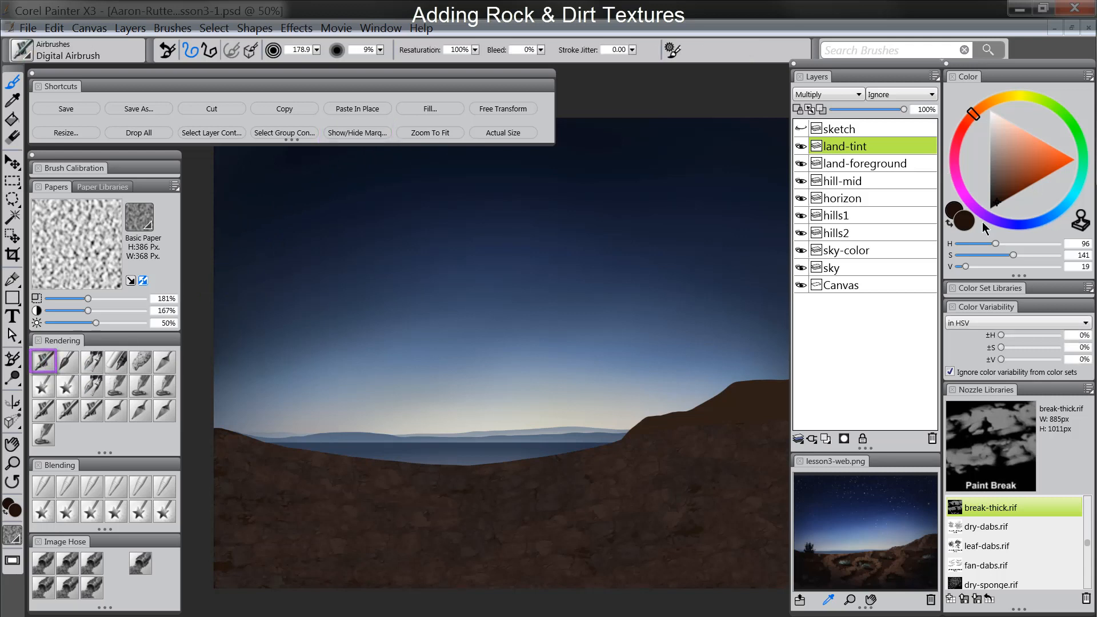
- Shade the ground's edges and lower area on land-tint with the Digital Airbrush in muted blue of hue 245, saturation 88 and value 94
{"action": "left_click", "coordinate": [631, 265], "text": "alt"}
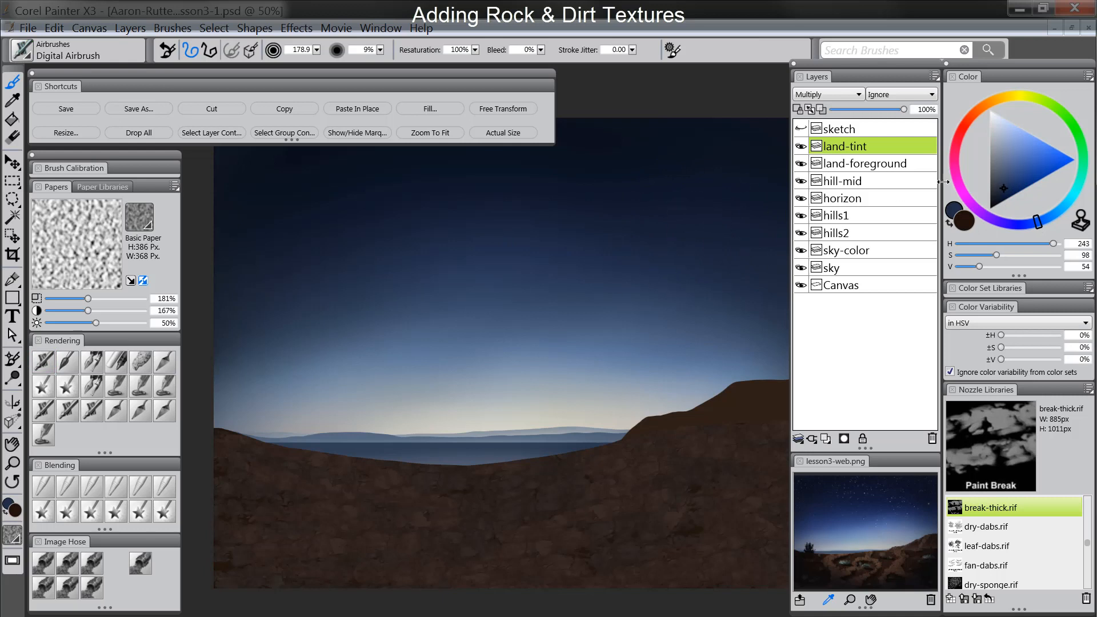
{"action": "left_click", "coordinate": [1011, 180]}
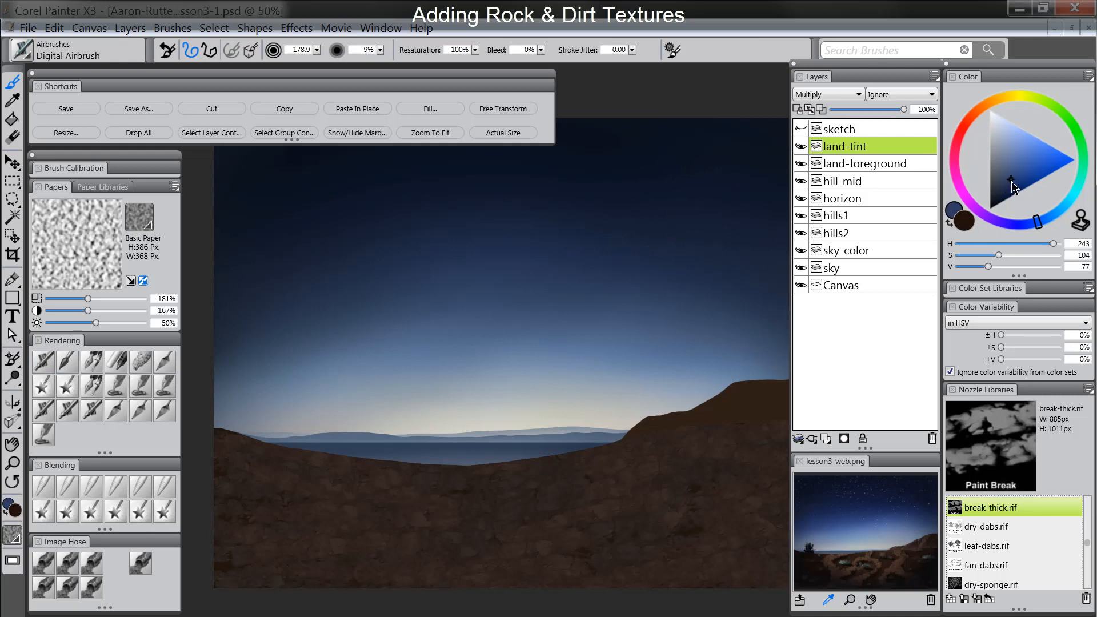
{"action": "left_click", "coordinate": [965, 218]}
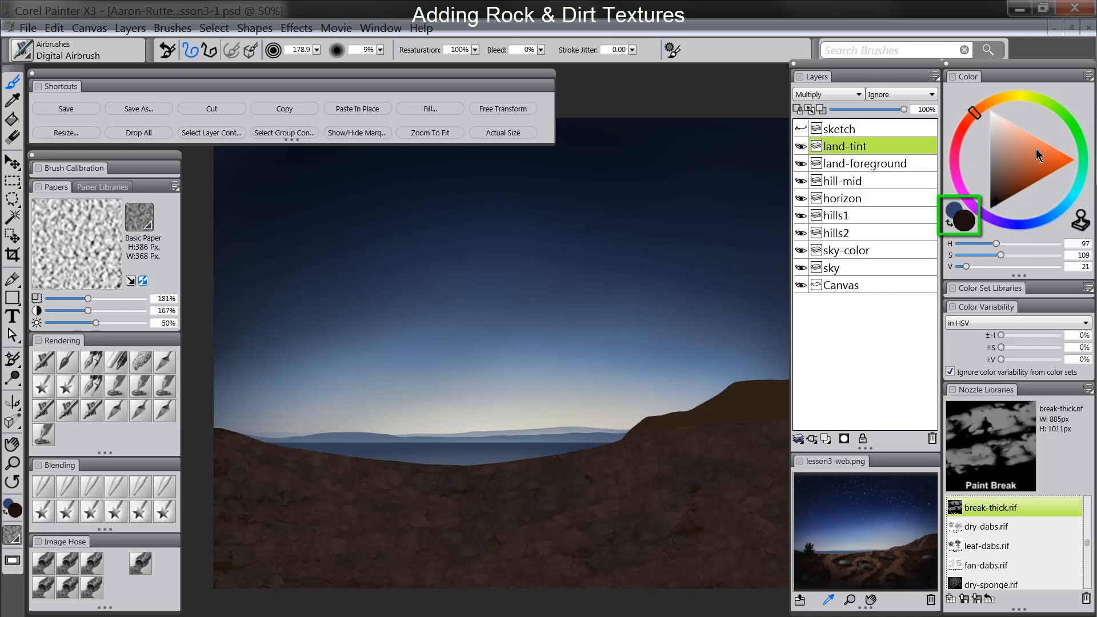
{"action": "left_click", "coordinate": [1037, 228]}
{"action": "left_click", "coordinate": [1012, 175]}
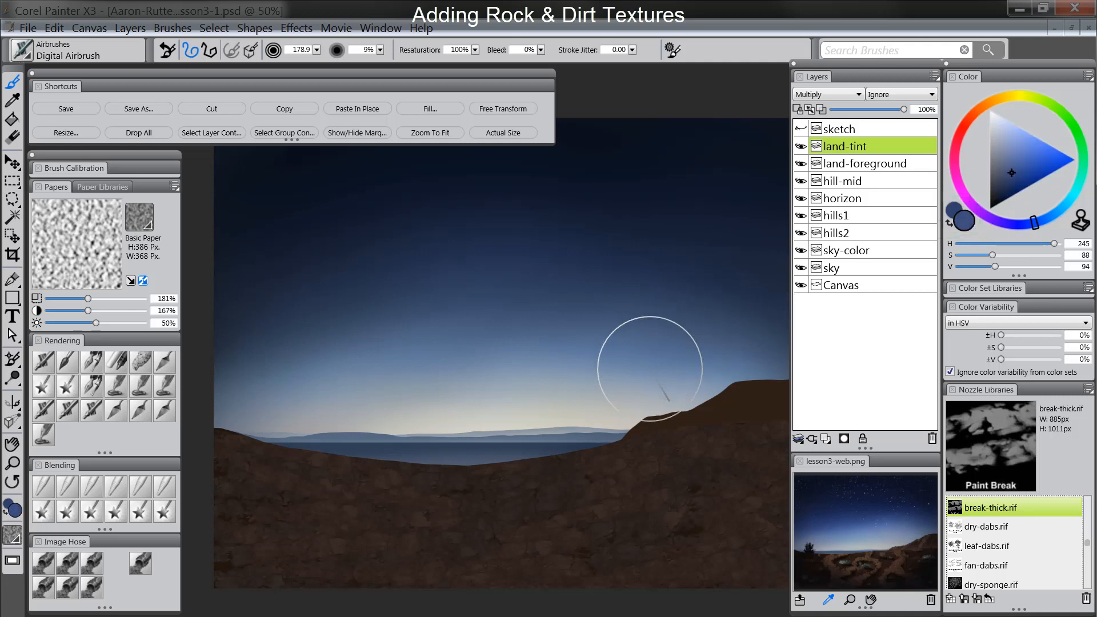
{"action": "key", "text": "Tab"}
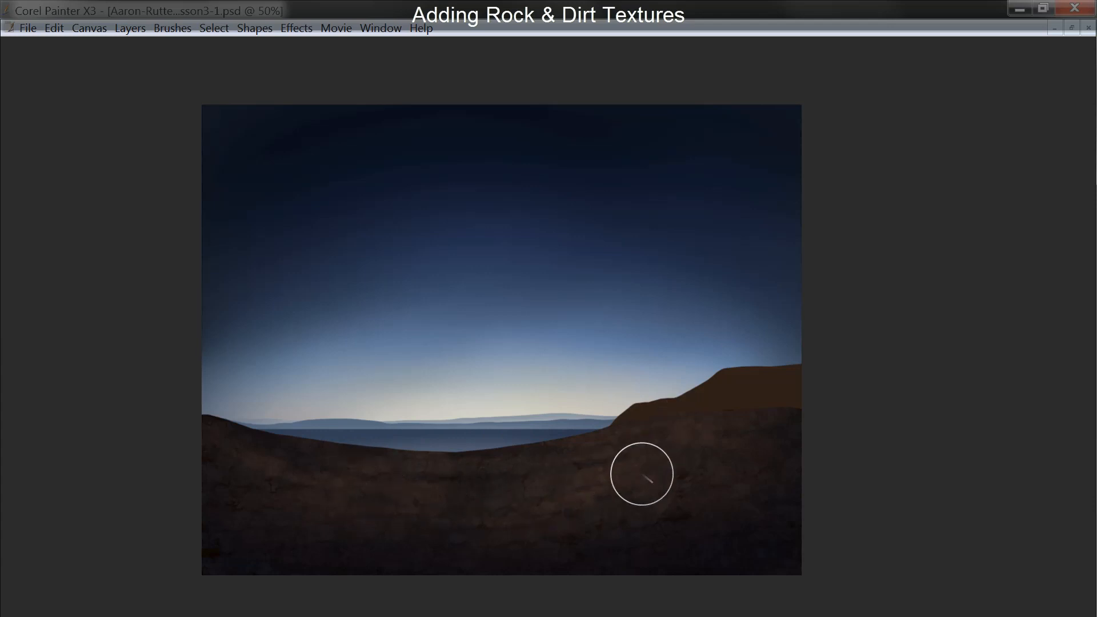
{"action": "key", "text": "Tab"}
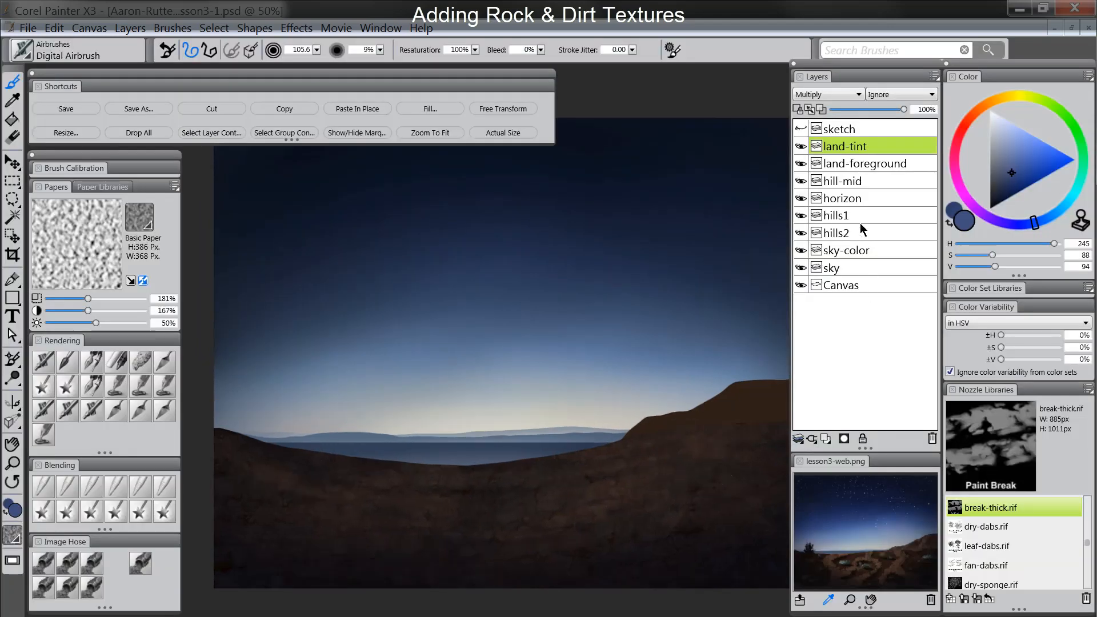
- Create a new layer named land-tex above land-tint and set its composite method to Multiply
{"action": "left_click", "coordinate": [826, 439]}
{"action": "double_click", "coordinate": [841, 146]}
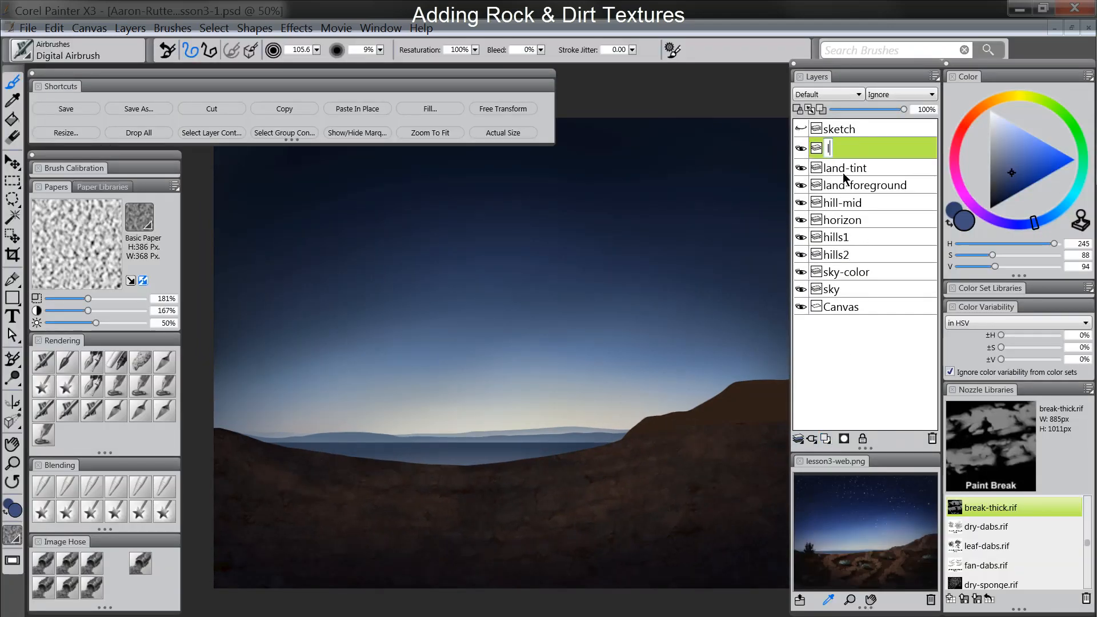
{"action": "type", "text": "land-tex"}
{"action": "key", "text": "Return"}
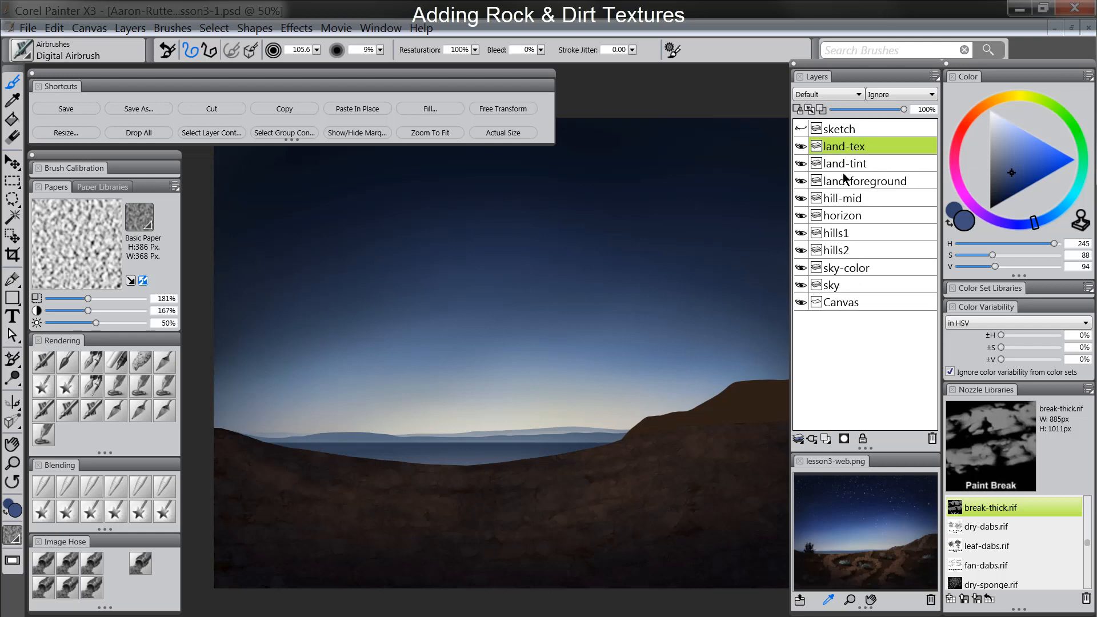
{"action": "left_click", "coordinate": [835, 94]}
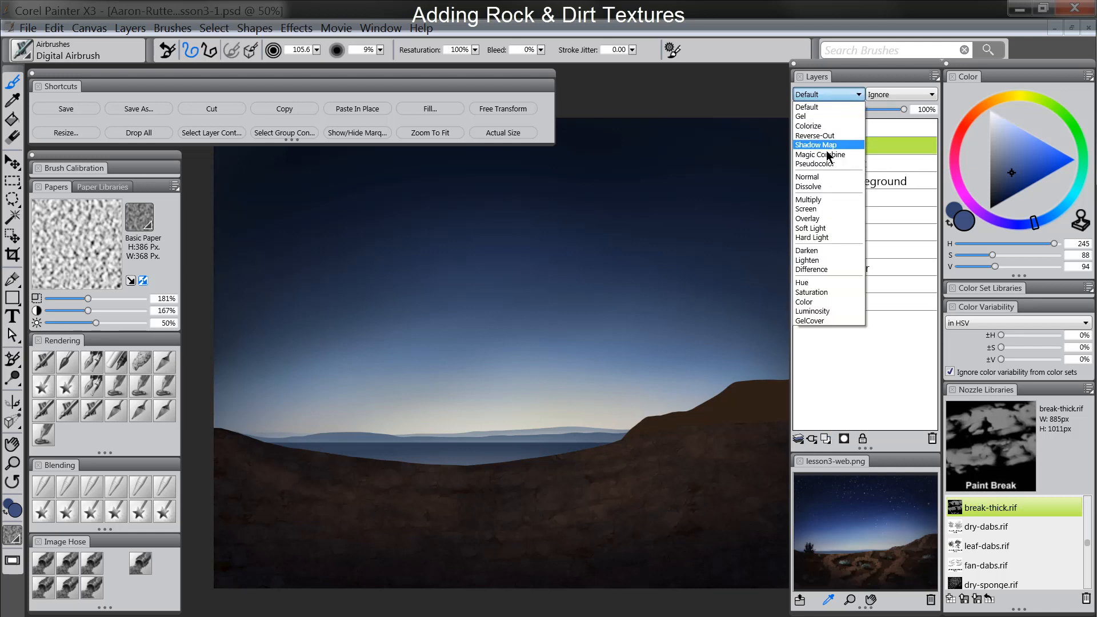
{"action": "left_click", "coordinate": [808, 199]}
- Dab speckled dirt texture across the ground on land-tex with the Sponge brush in dark blue of hue 245, saturation 145 and value 50
{"action": "left_click_drag", "start_coordinate": [528, 455], "coordinate": [507, 450]}
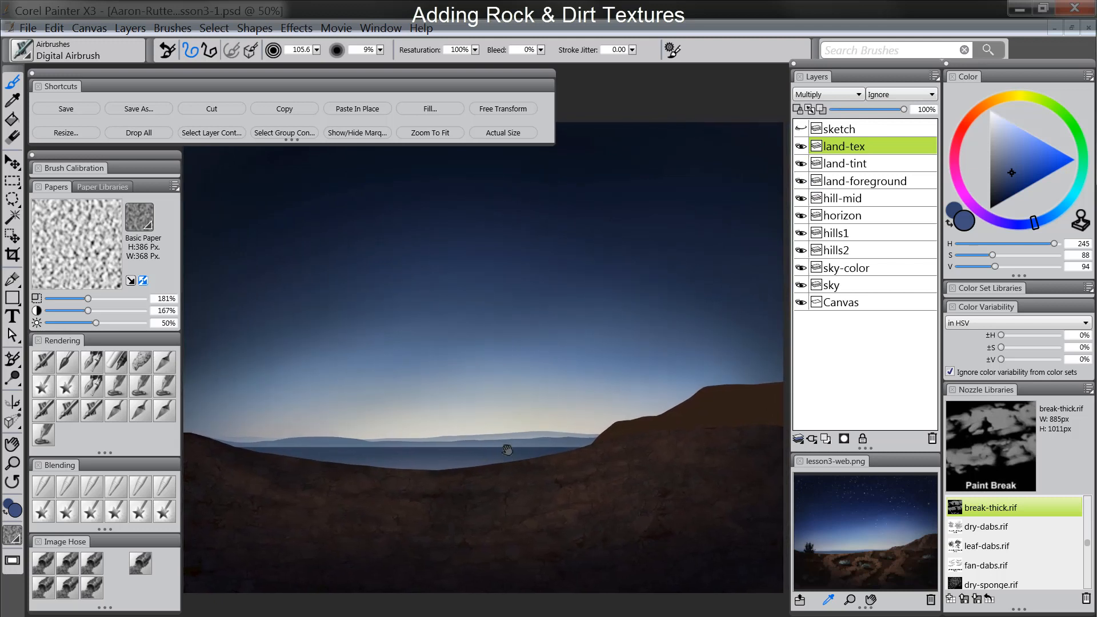
{"action": "left_click", "coordinate": [139, 360]}
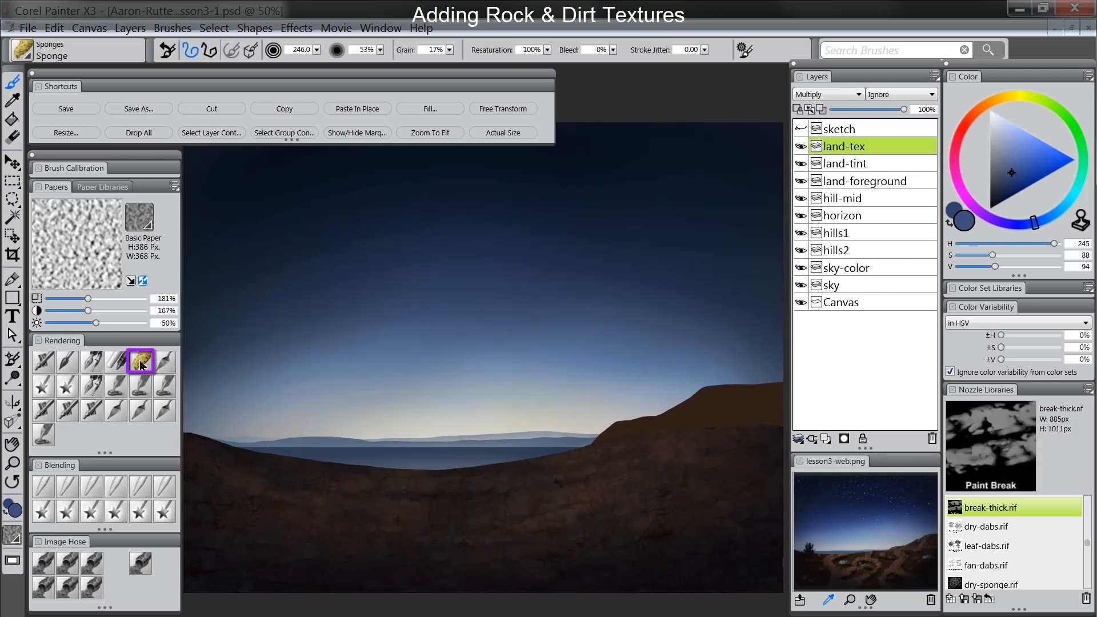
{"action": "left_click", "coordinate": [1009, 191]}
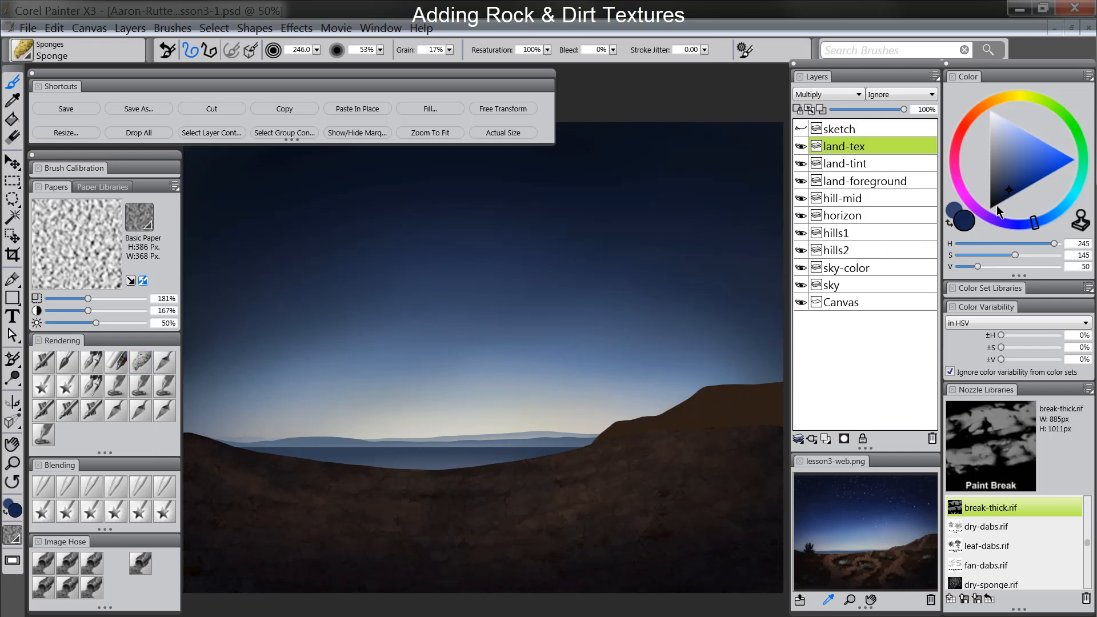
{"action": "key", "text": "Tab"}
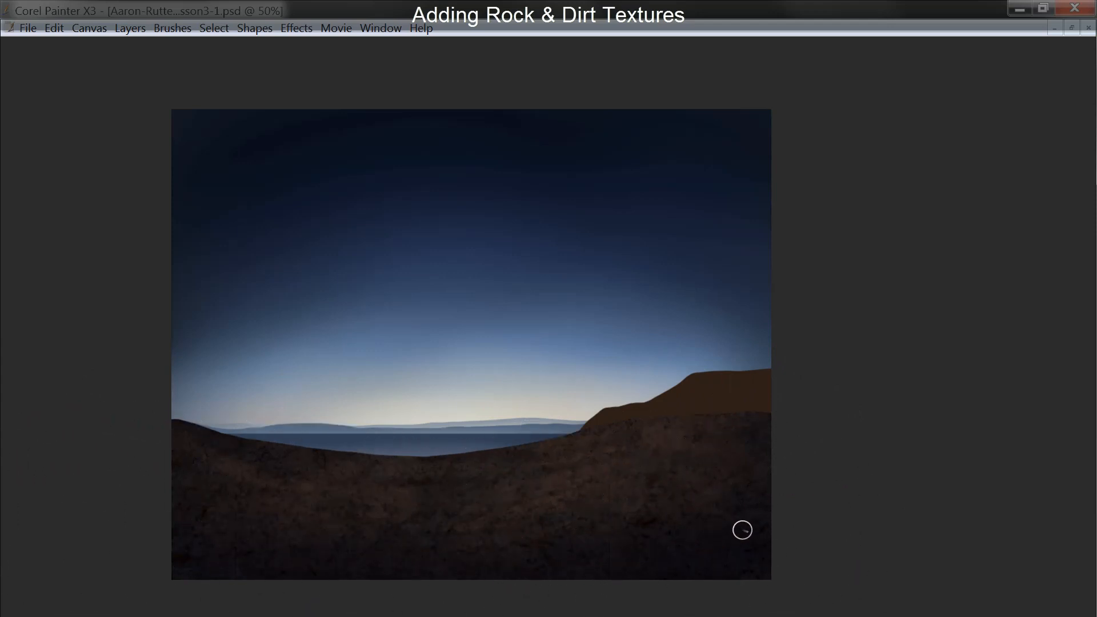
- Lower the land-tex layer's opacity to 71% and deselect the land selection
{"action": "key", "text": "Tab"}
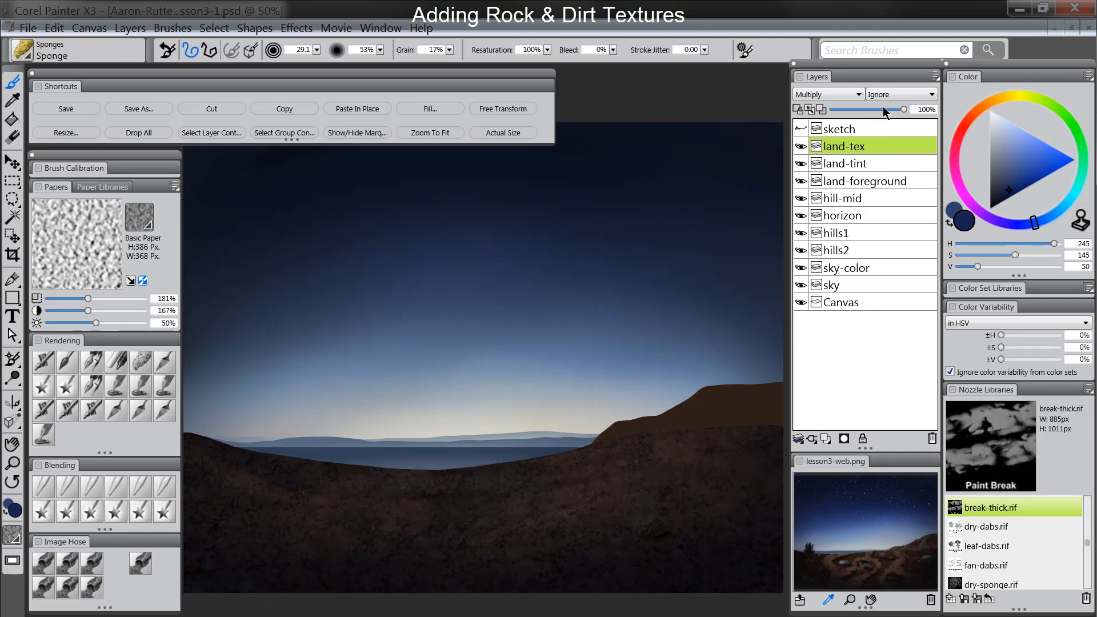
{"action": "left_click", "coordinate": [883, 108]}
{"action": "key", "text": "ctrl+d"}
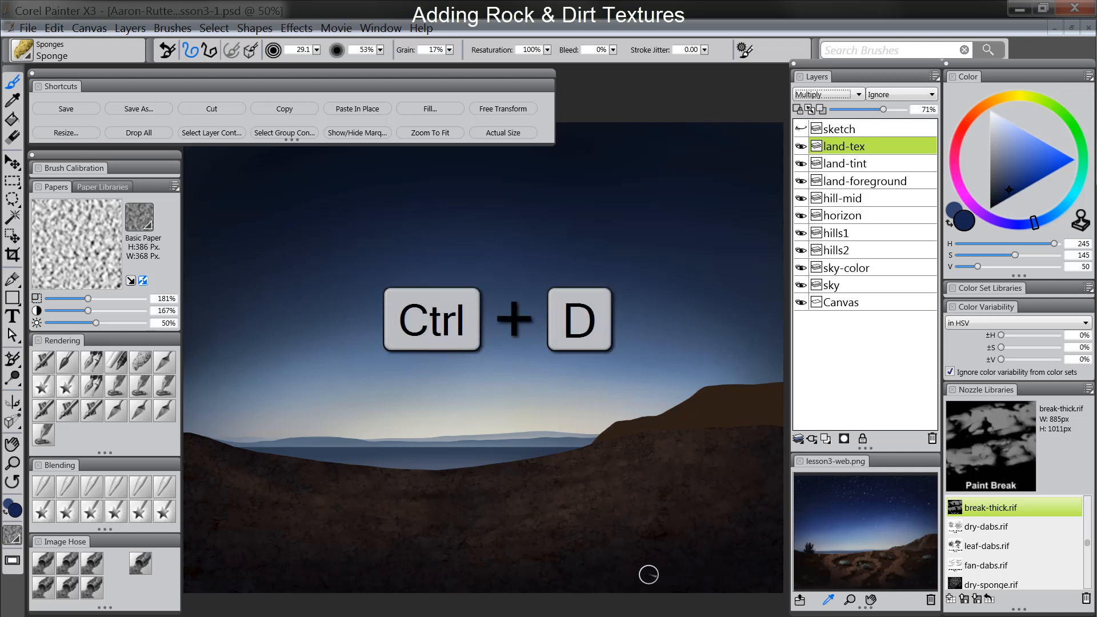